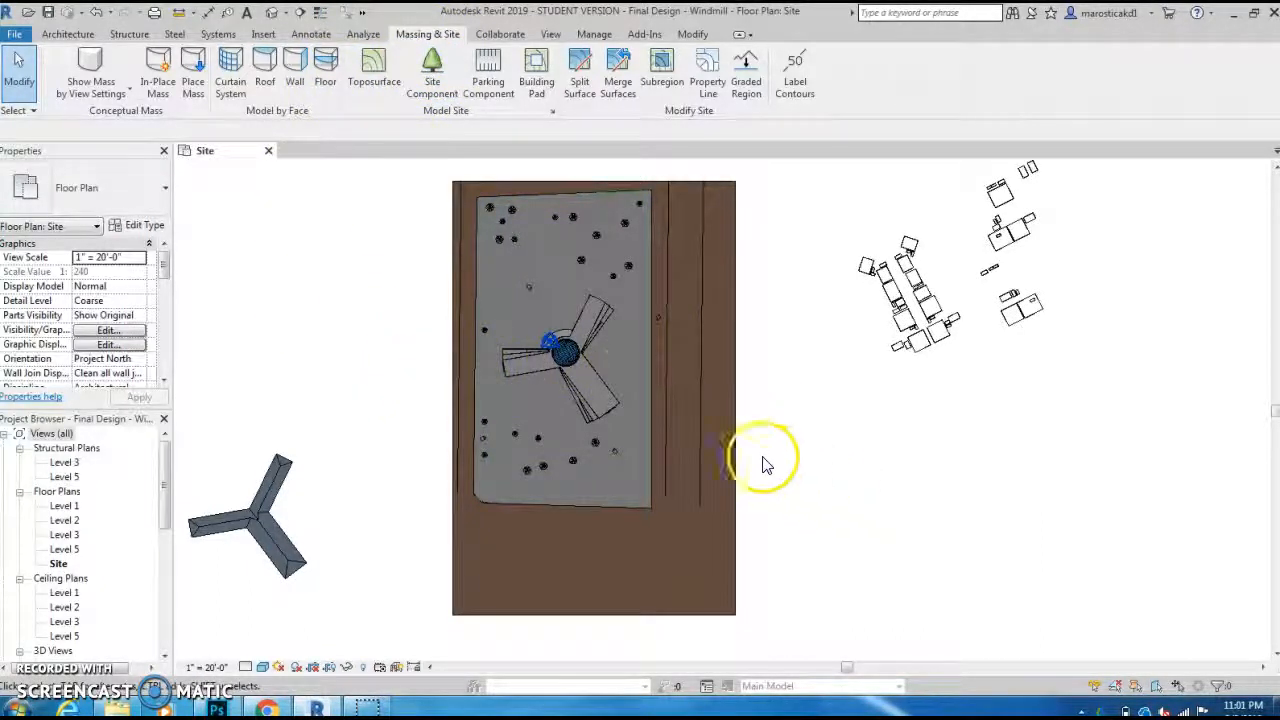
Inspect the extent of the main toposurface in the Site plan, selecting and deselecting it to compare it with the building layout.
scroll(762, 465, "up", 3)
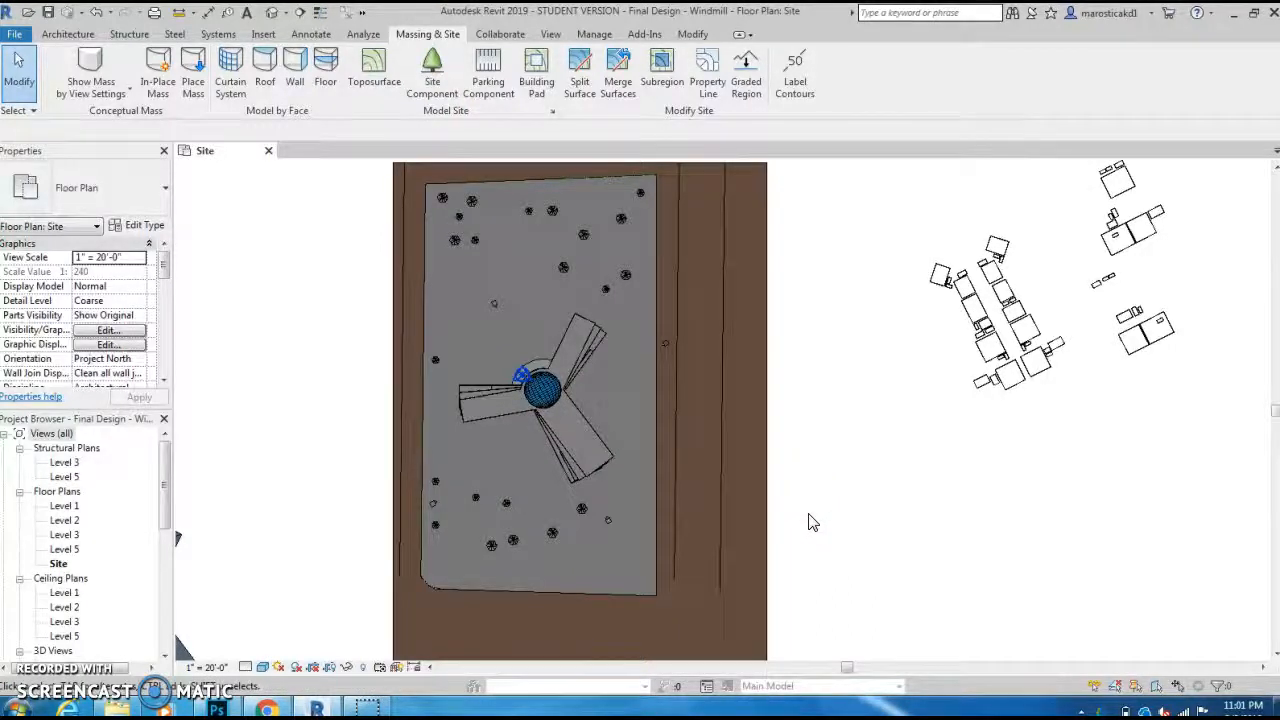
scroll(809, 516, "down", 1)
middle_click_drag(803, 517, 780, 397)
left_click(658, 540)
middle_click_drag(793, 504, 797, 562)
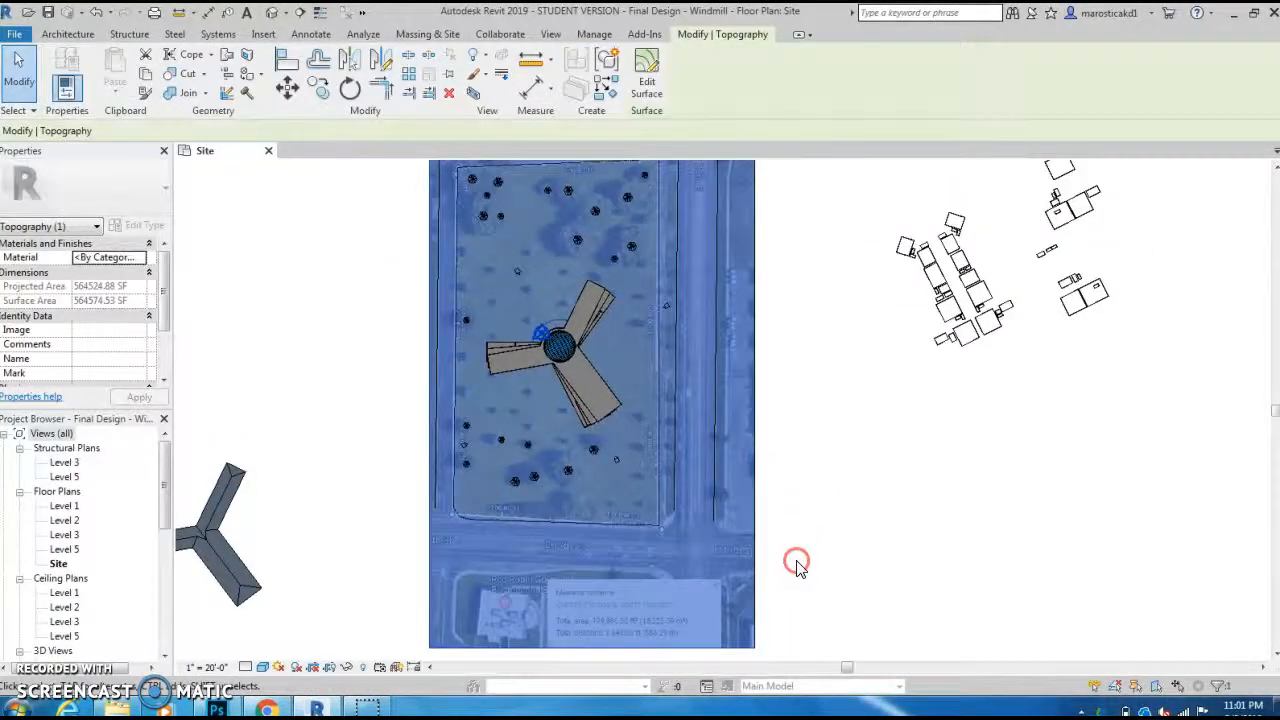
middle_click_drag(812, 340, 822, 364)
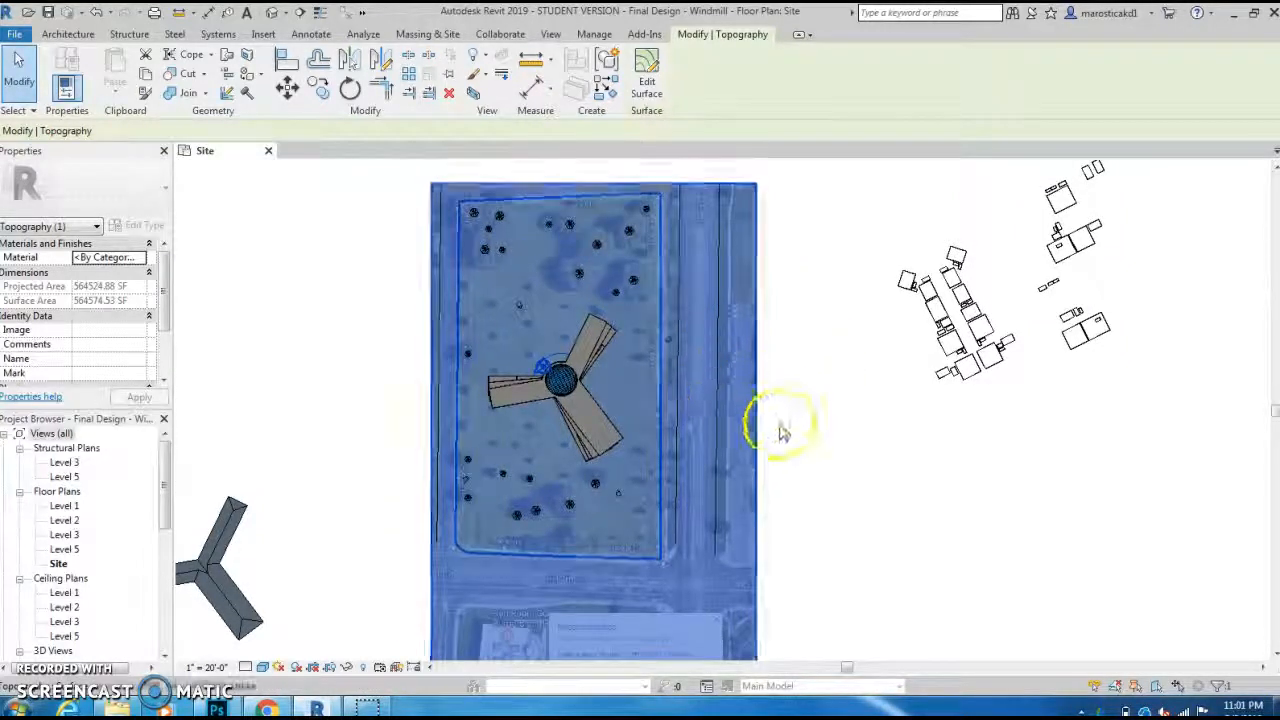
scroll(778, 428, "down", 1)
middle_click_drag(740, 407, 680, 326)
left_click(775, 374)
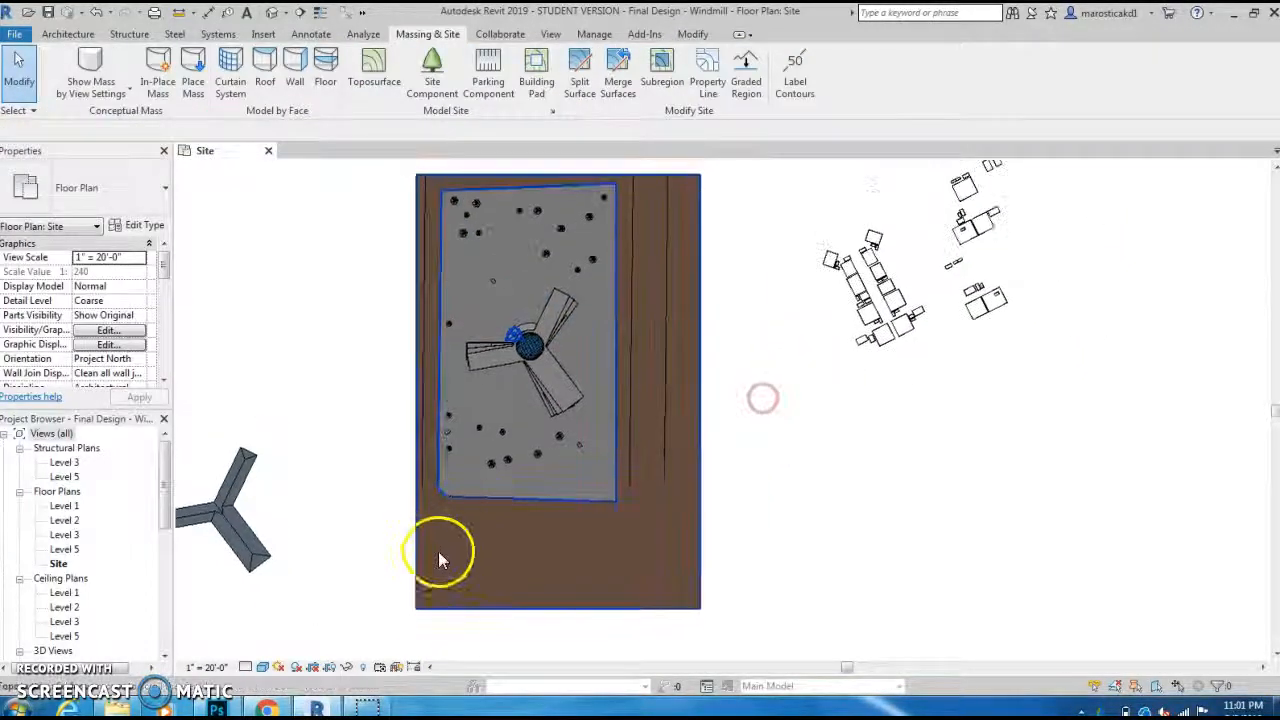
scroll(437, 513, "up", 3)
scroll(448, 487, "up", 1)
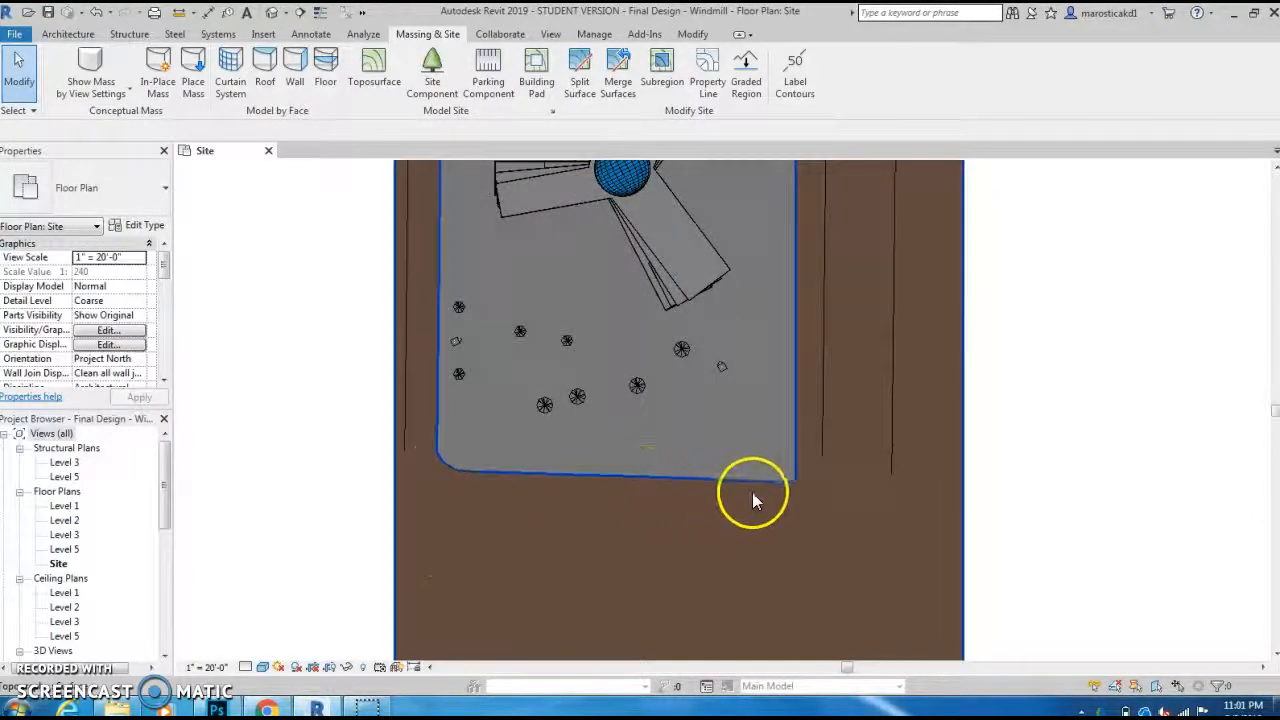
middle_click_drag(860, 472, 839, 638)
middle_click_drag(797, 474, 785, 528)
scroll(561, 465, "down", 1)
middle_click_drag(563, 465, 550, 562)
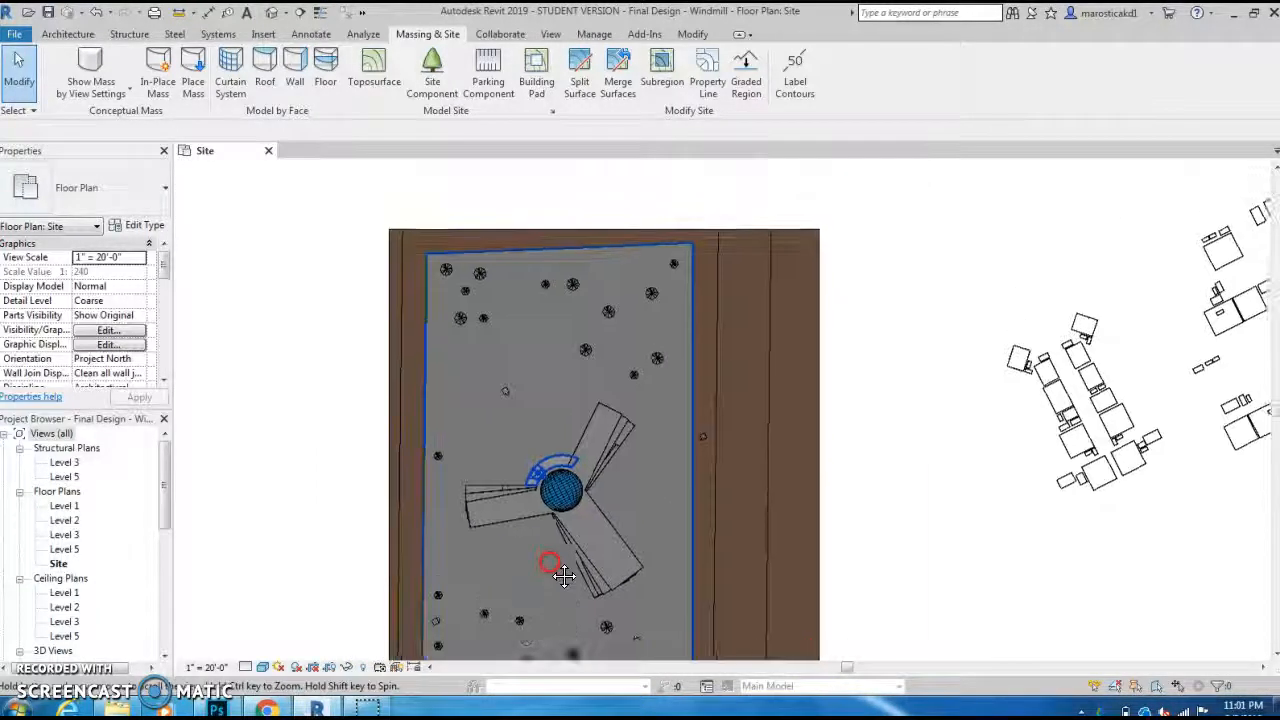
scroll(921, 507, "down", 2)
middle_click_drag(920, 506, 855, 320)
left_click(757, 453)
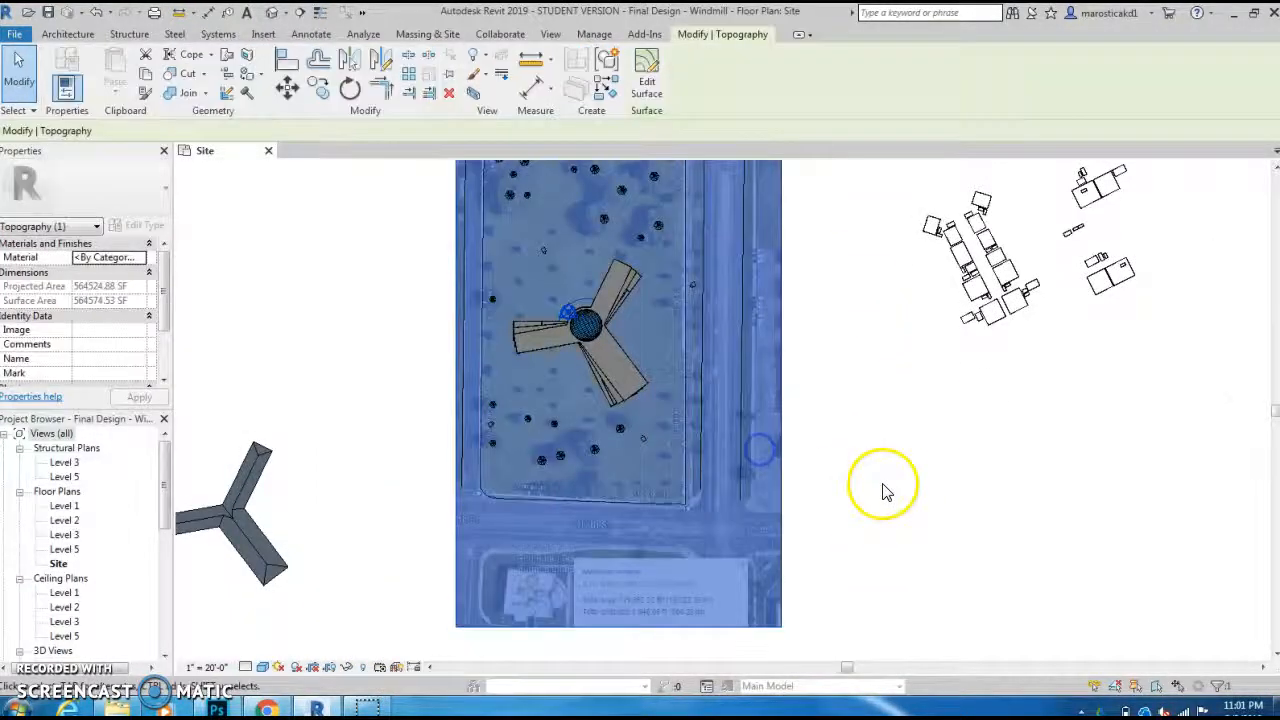
scroll(883, 487, "down", 1)
middle_click_drag(883, 487, 873, 520)
left_click(872, 519)
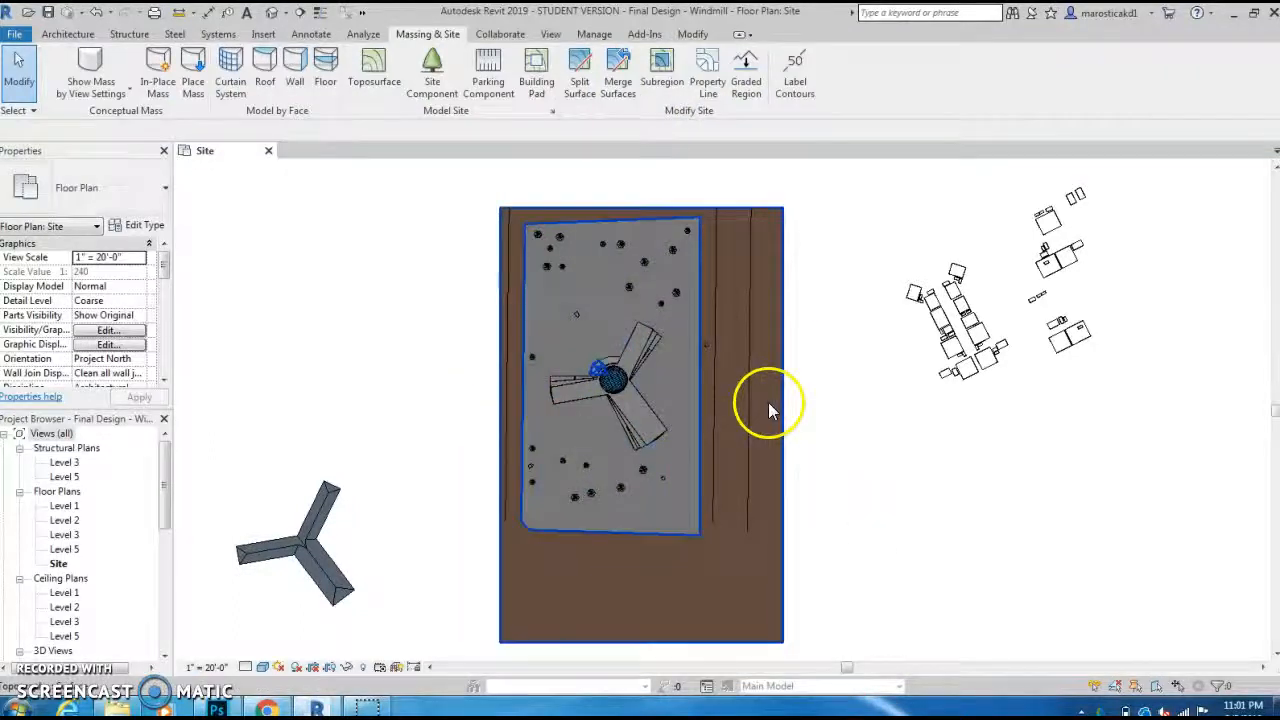
Inspect the gray surface area around the building inside the property boundary.
scroll(768, 405, "up", 1)
scroll(768, 402, "up", 1)
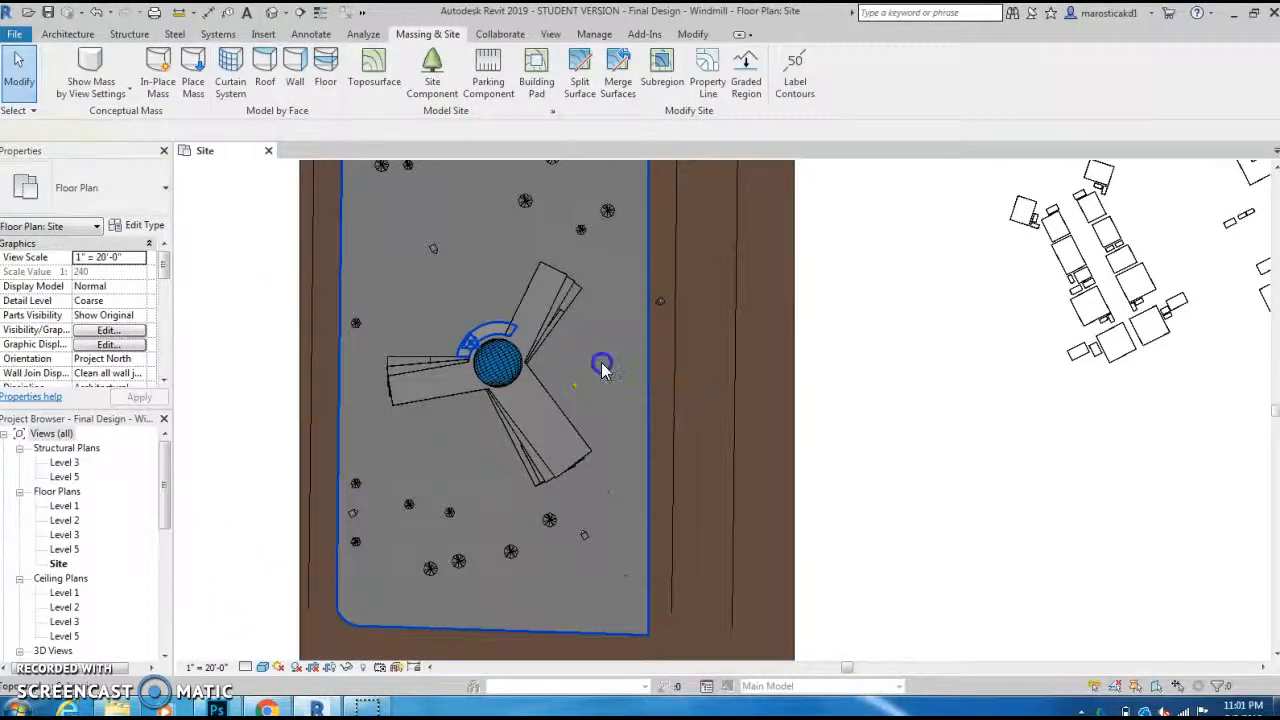
left_click(601, 362)
middle_click_drag(914, 413, 810, 432)
left_click(995, 463)
scroll(1020, 463, "down", 2)
scroll(812, 432, "down", 1)
middle_click_drag(837, 433, 790, 405)
scroll(788, 401, "down", 1)
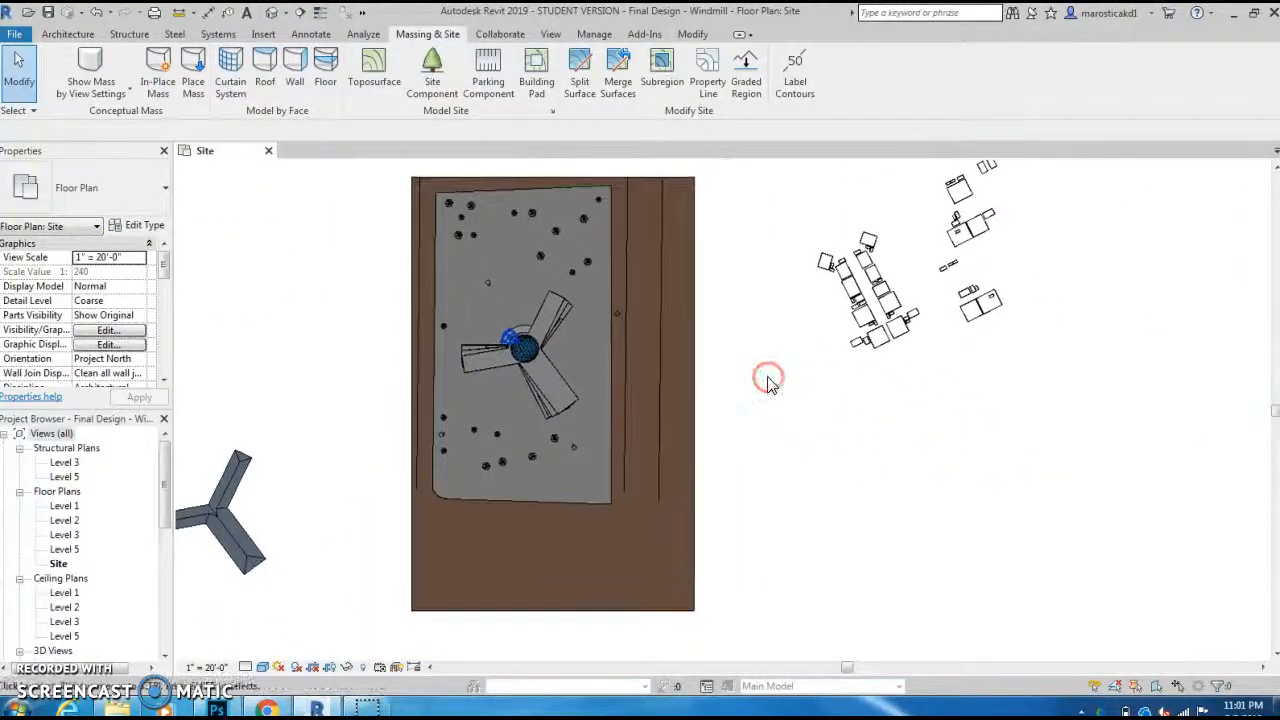
Temporarily hide the main toposurface in the Site plan to expose the aerial site image beneath it.
left_click(657, 538)
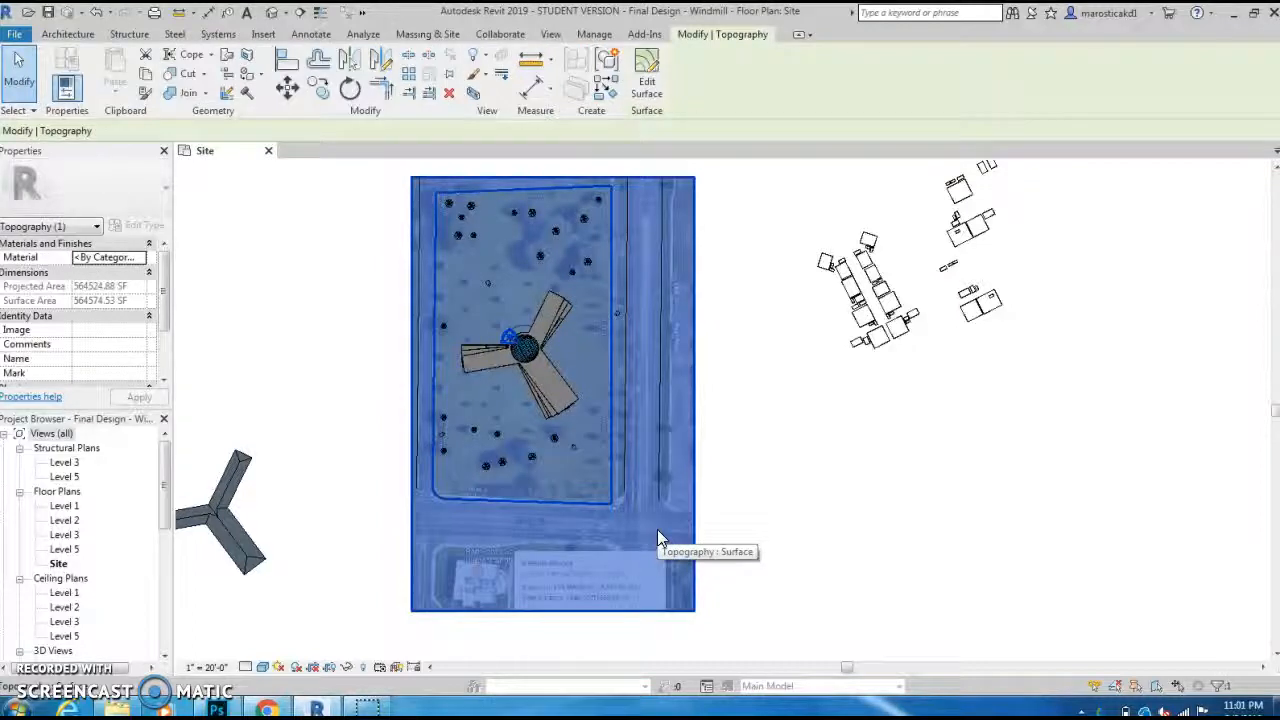
key("h")
key("h")
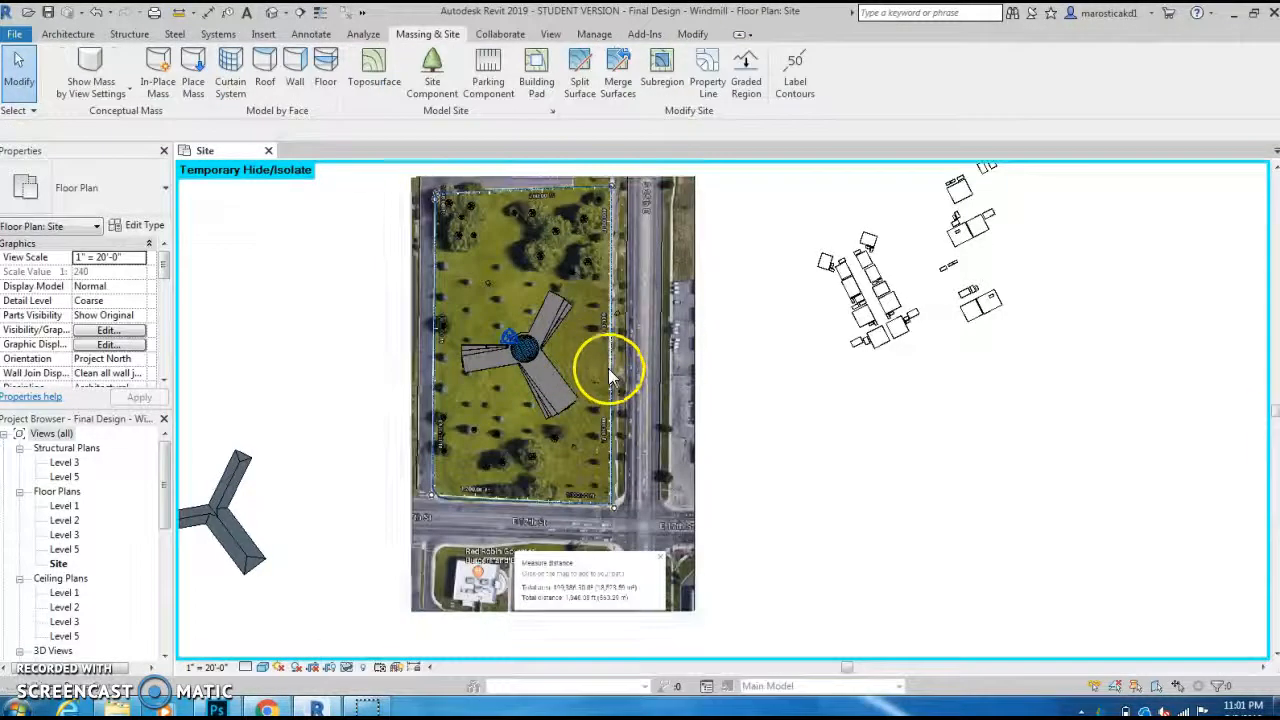
scroll(514, 360, "up", 3)
scroll(516, 360, "down", 3)
middle_click_drag(803, 405, 843, 425)
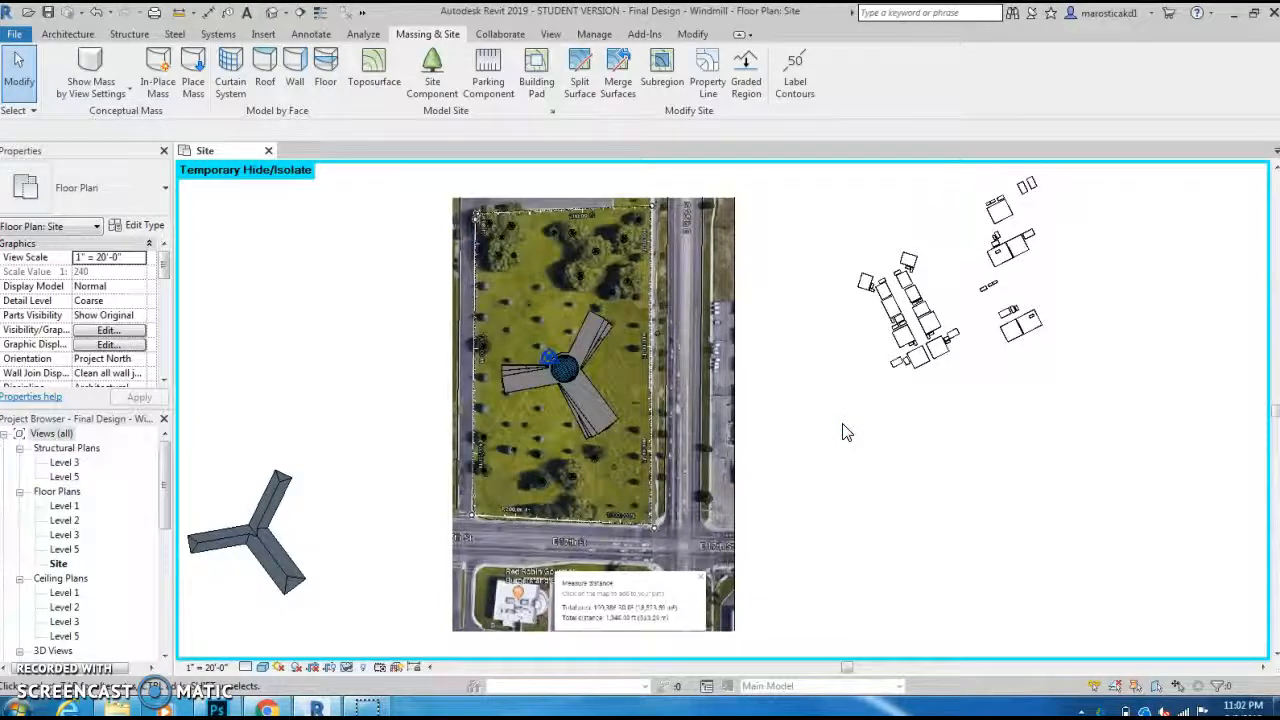
Examine the aerial image's property boundary along the north edge, including the measured 200 ft mark and the northeast corner.
scroll(814, 400, "up", 1)
middle_click_drag(774, 380, 814, 466)
scroll(540, 281, "up", 5)
scroll(539, 282, "up", 5)
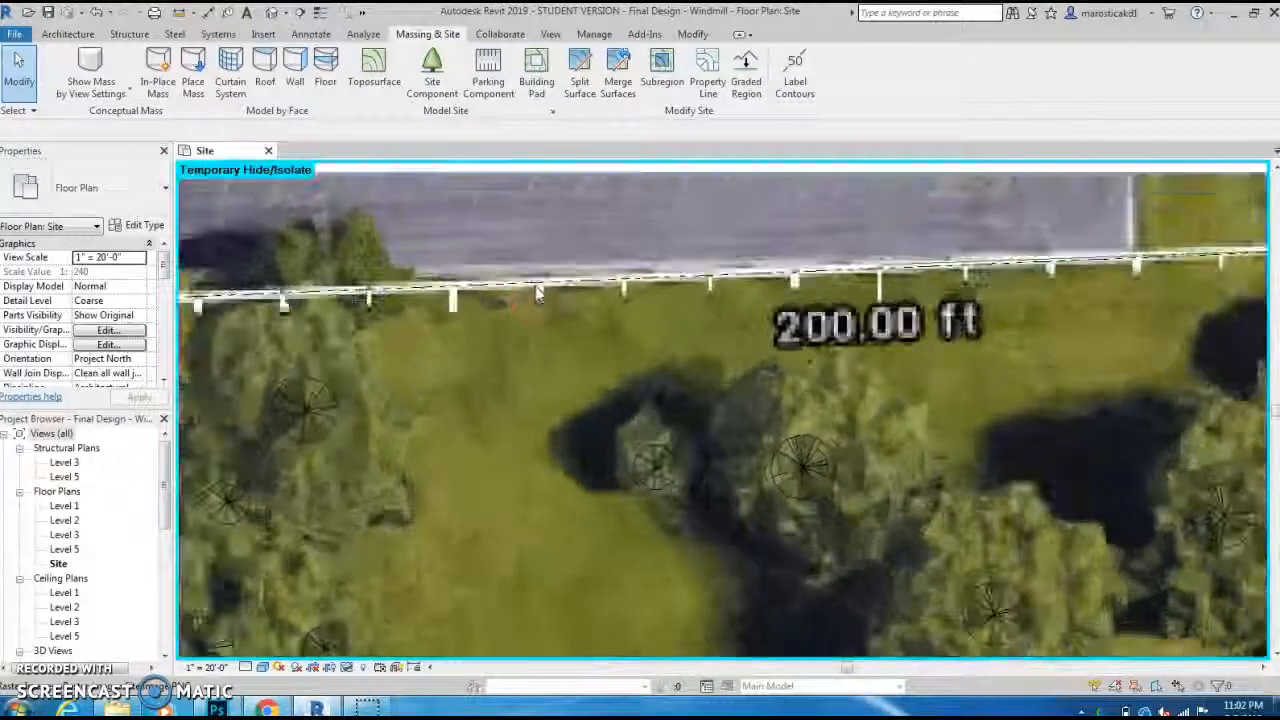
left_click(539, 285)
scroll(602, 385, "down", 5)
middle_click_drag(594, 420, 558, 158)
scroll(567, 395, "down", 1)
scroll(594, 332, "down", 1)
middle_click_drag(567, 311, 594, 349)
left_click(558, 261)
scroll(558, 261, "down", 2)
scroll(819, 207, "up", 2)
middle_click_drag(709, 257, 720, 396)
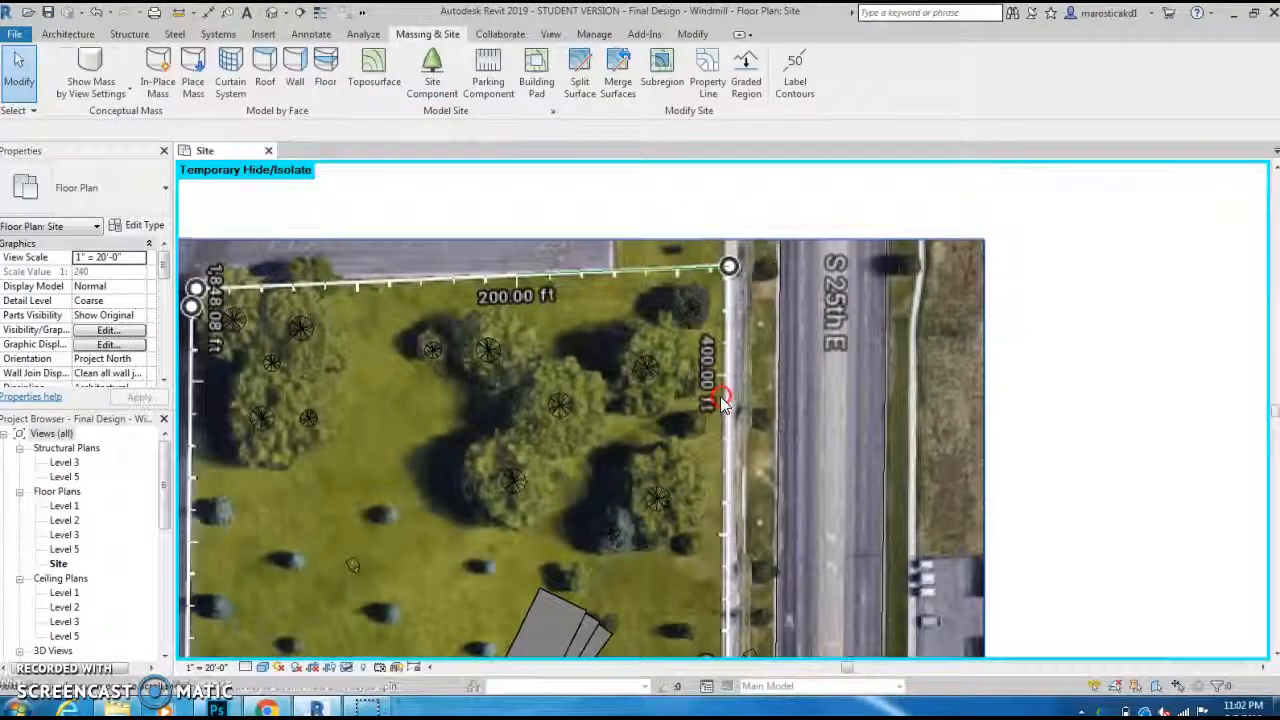
Examine the property boundary along the east edge and the E 17th St edge of the aerial image.
scroll(720, 268, "up", 2)
scroll(714, 277, "down", 2)
middle_click_drag(734, 457, 755, 194)
scroll(762, 251, "down", 1)
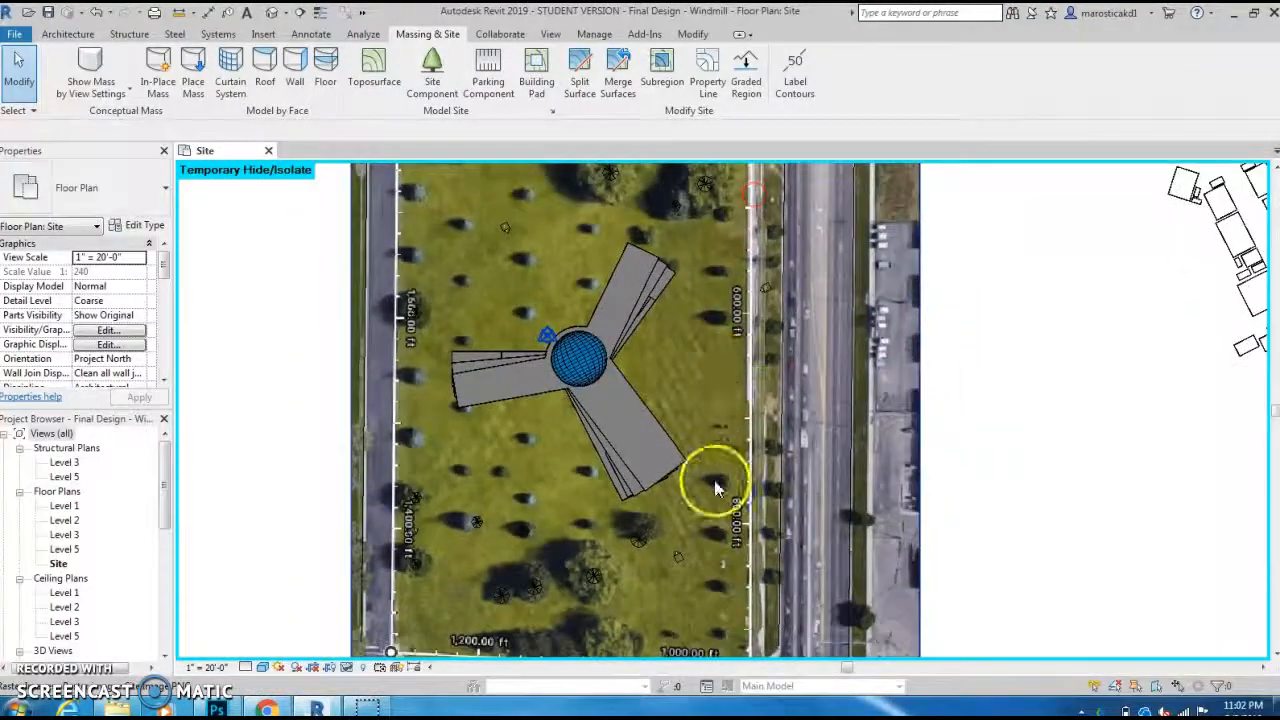
scroll(737, 542, "down", 1)
middle_click_drag(737, 542, 746, 430)
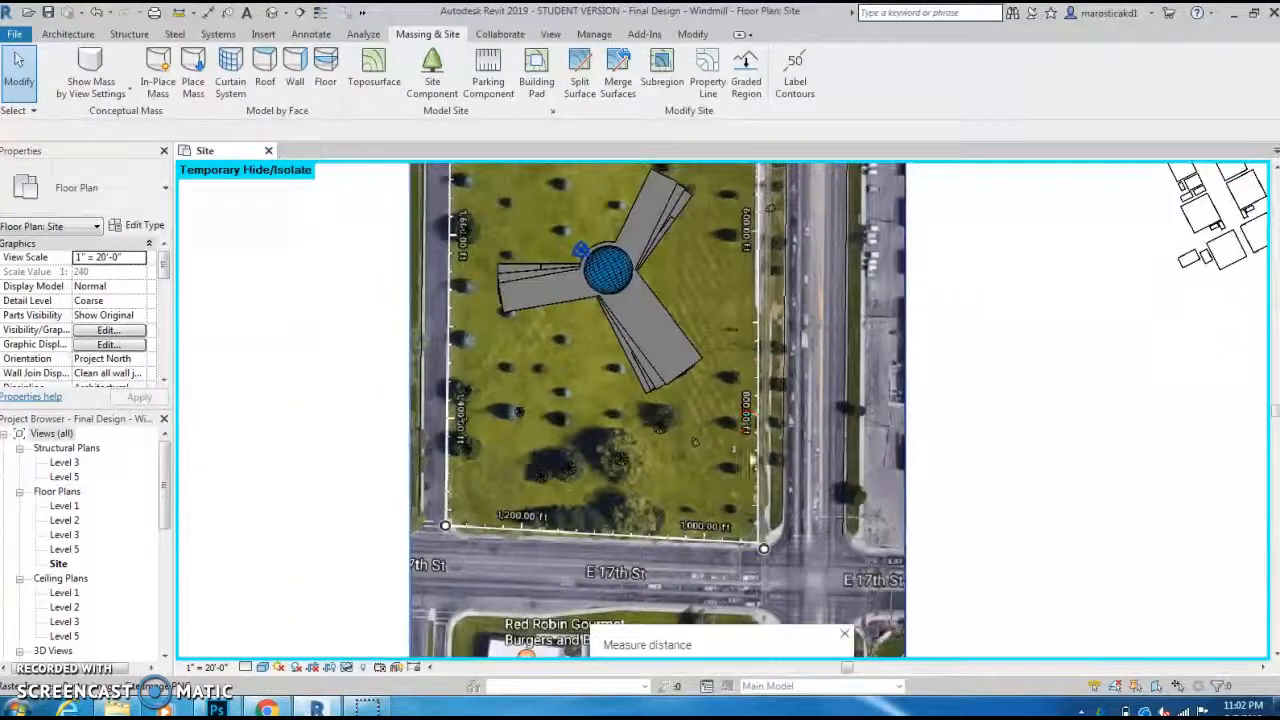
scroll(787, 560, "up", 3)
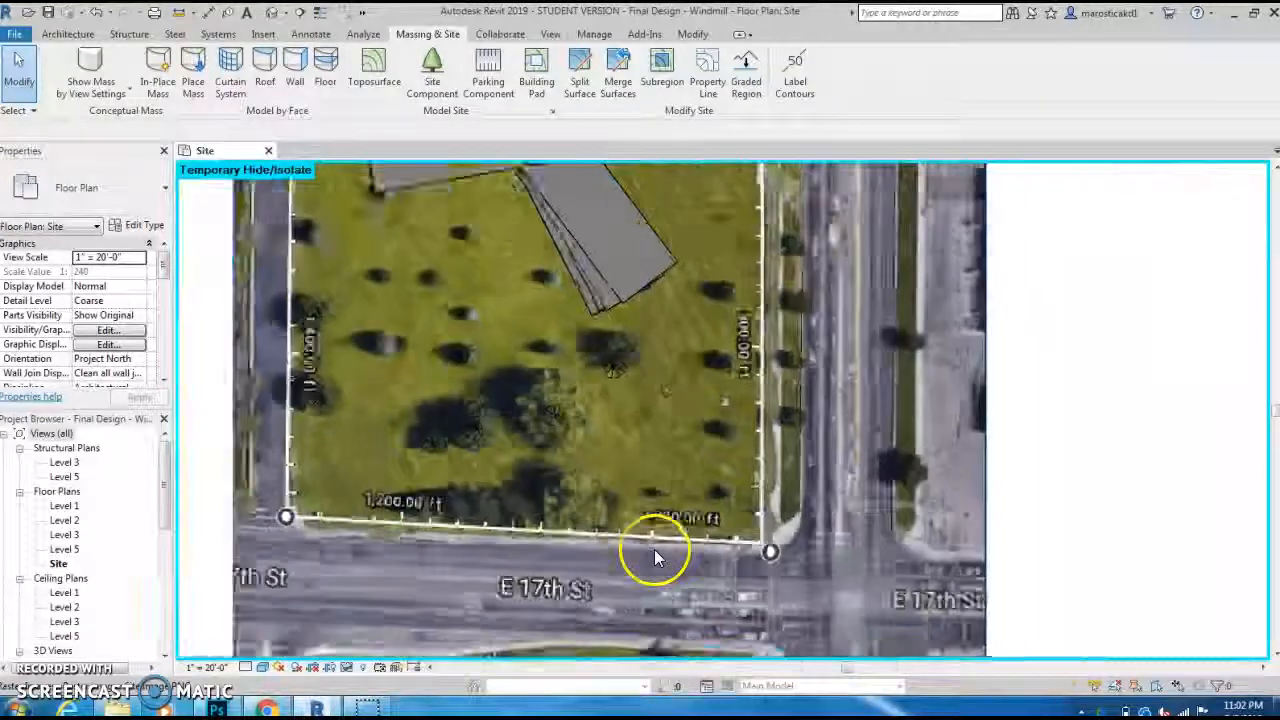
scroll(651, 557, "down", 1)
middle_click_drag(651, 557, 729, 563)
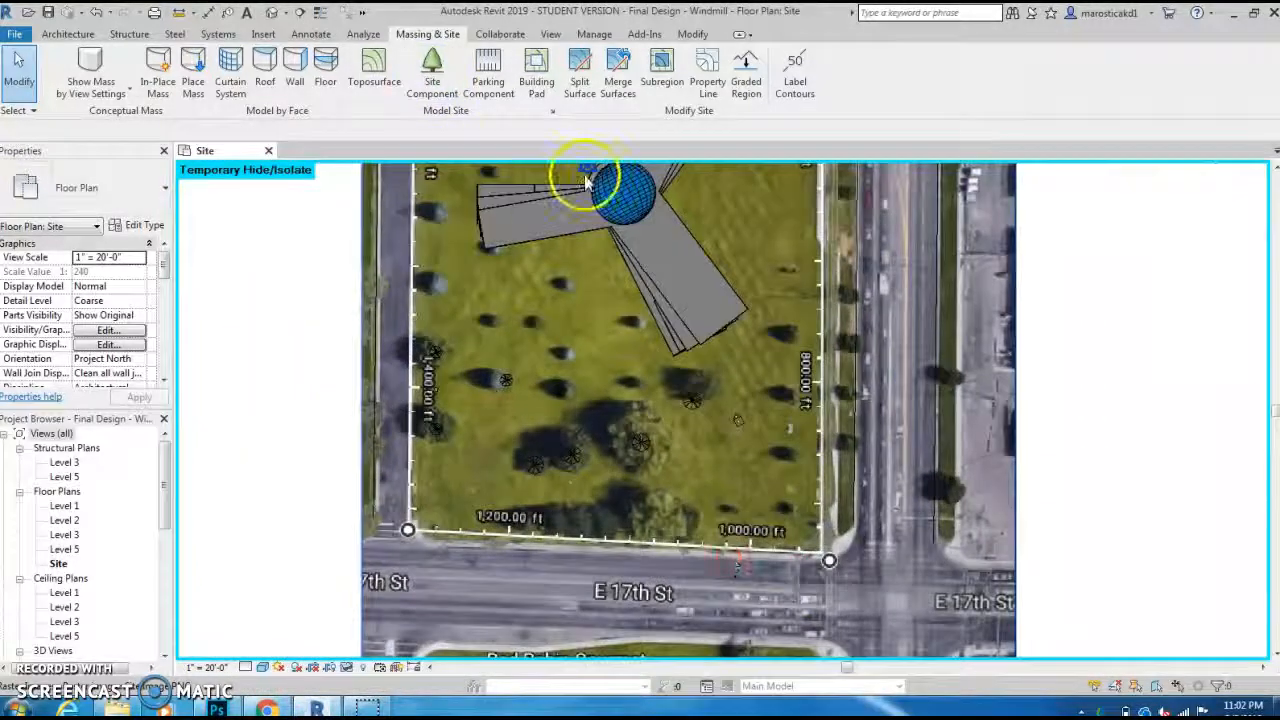
scroll(674, 320, "down", 1)
middle_click_drag(674, 320, 661, 402)
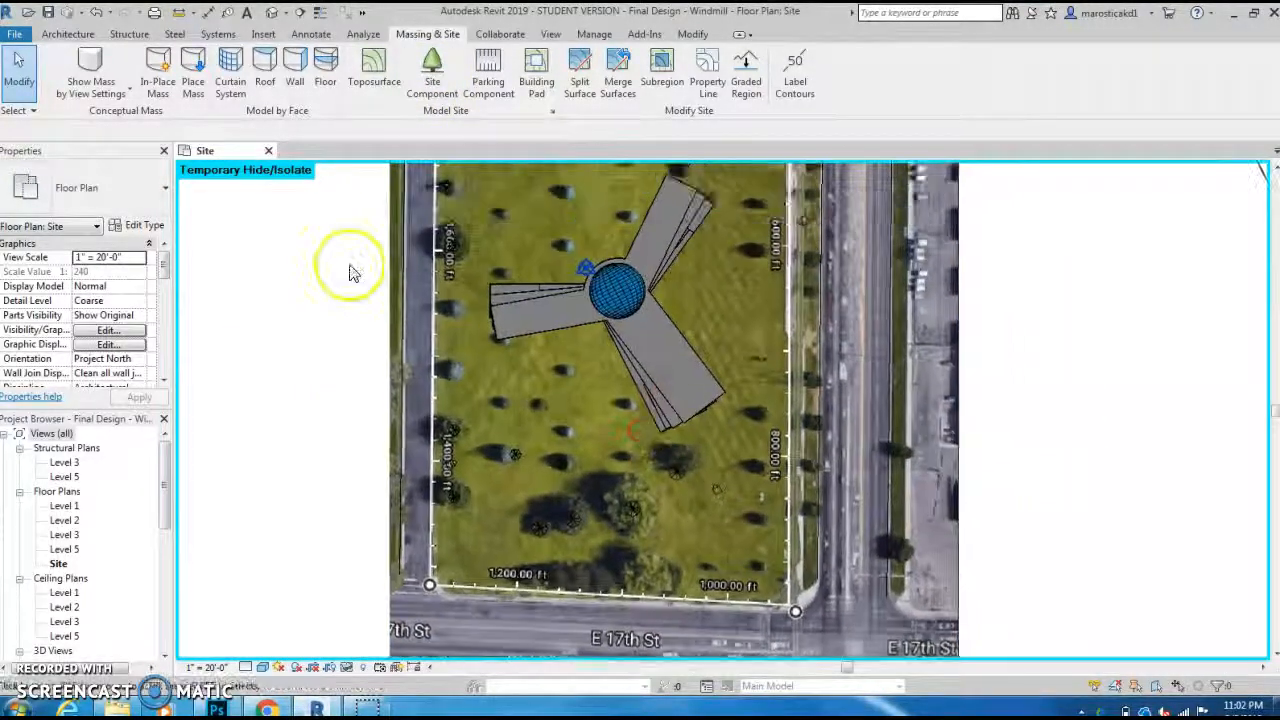
scroll(586, 314, "down", 2)
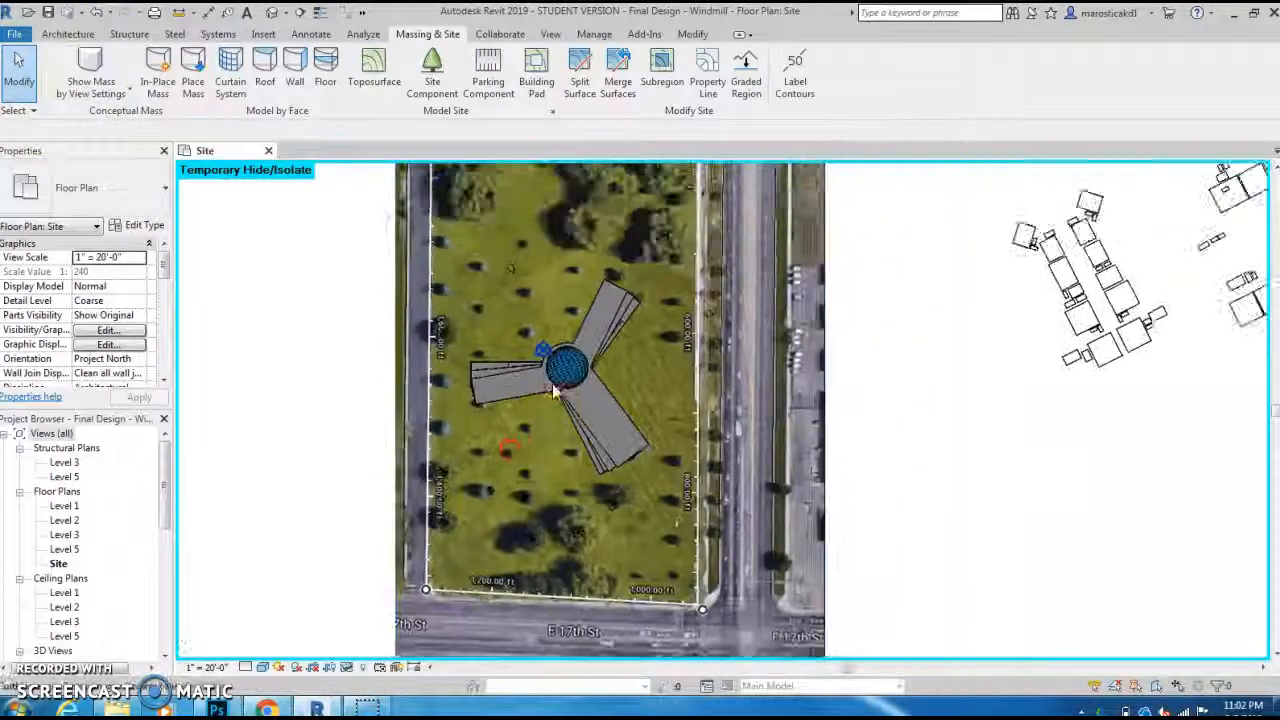
middle_click_drag(560, 300, 575, 350)
Trace the property's east and south edges over the aerial image with chained thin detail lines, starting at the northeast corner.
left_click(133, 157)
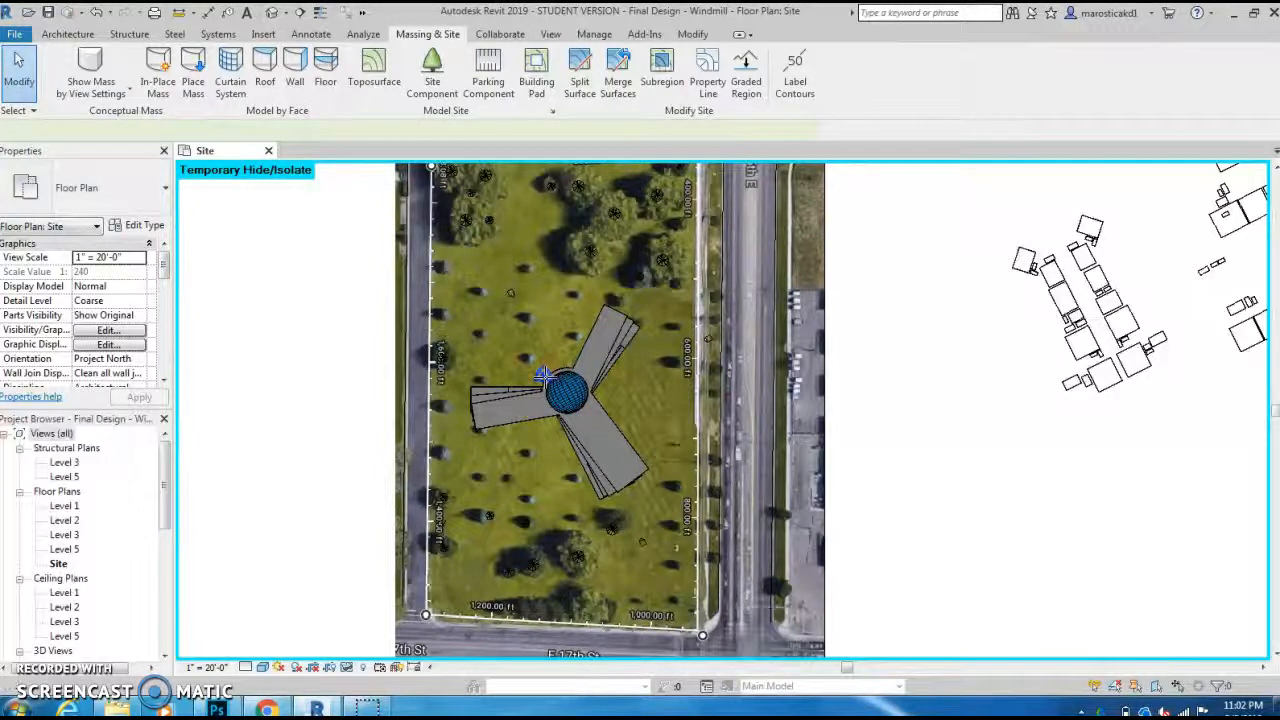
key("d")
key("l")
scroll(669, 299, "down", 1)
middle_click_drag(669, 299, 646, 504)
scroll(660, 380, "up", 6)
scroll(669, 378, "up", 2)
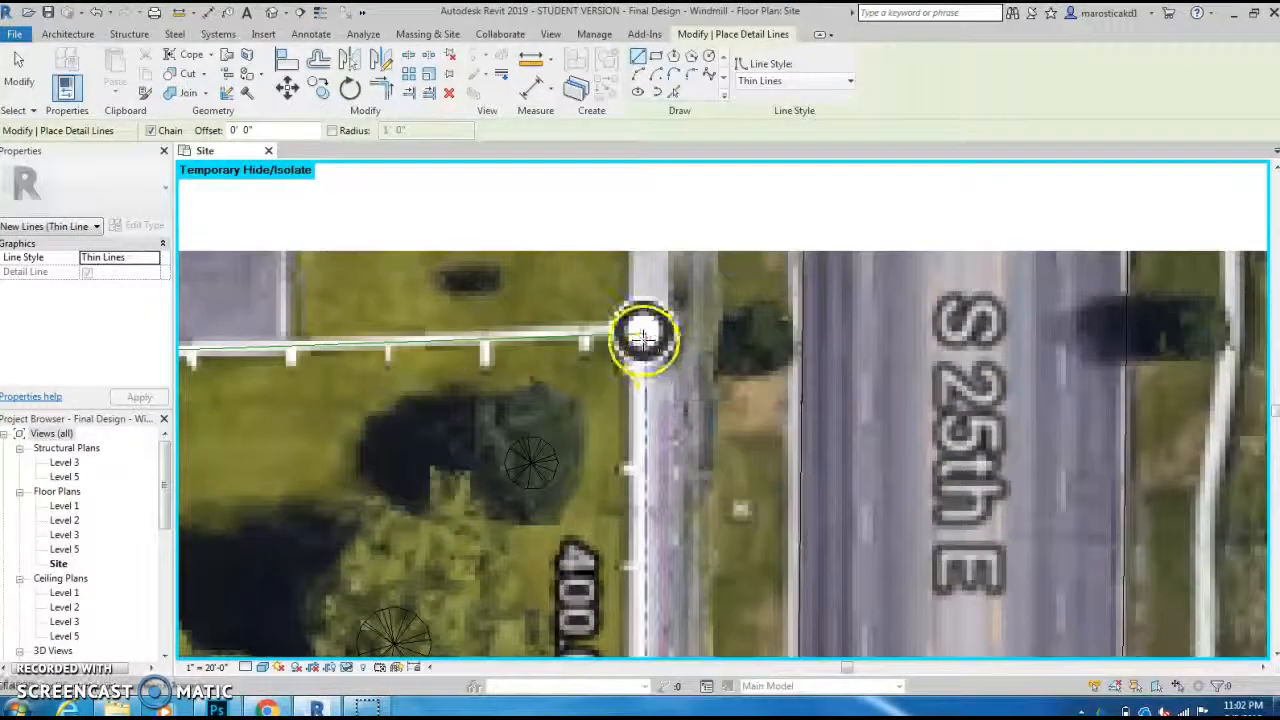
scroll(630, 565, "down", 4)
middle_click_drag(630, 562, 686, 152)
scroll(690, 615, "down", 3)
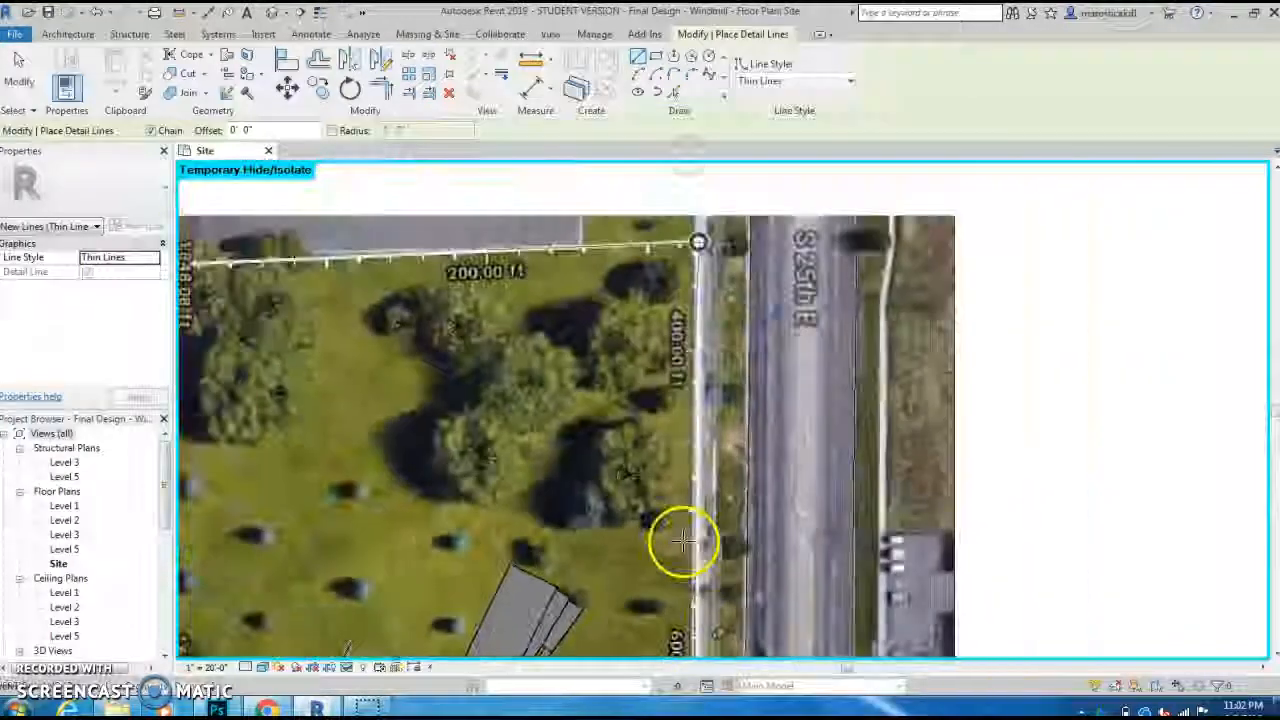
middle_click_drag(680, 541, 698, 166)
scroll(710, 470, "down", 1)
scroll(708, 455, "down", 1)
middle_click_drag(700, 469, 718, 419)
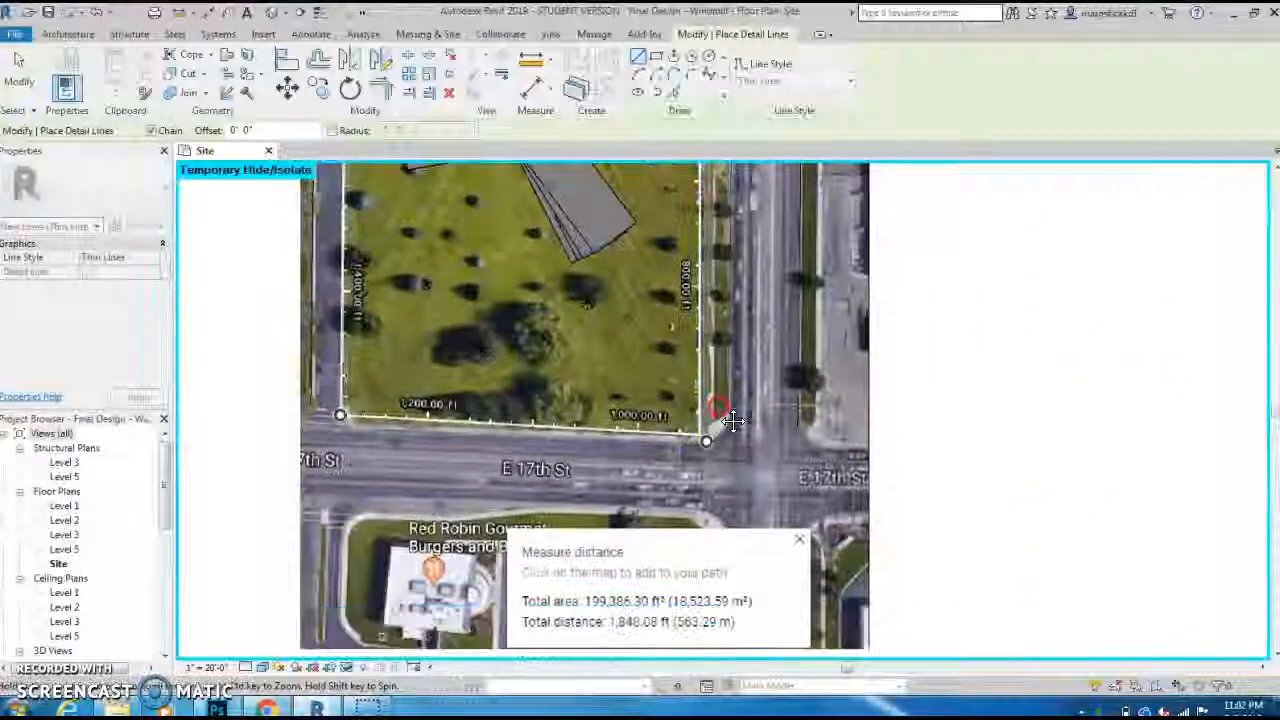
scroll(714, 440, "up", 3)
scroll(455, 412, "down", 1)
middle_click_drag(459, 436, 985, 488)
scroll(738, 491, "up", 1)
scroll(680, 471, "up", 1)
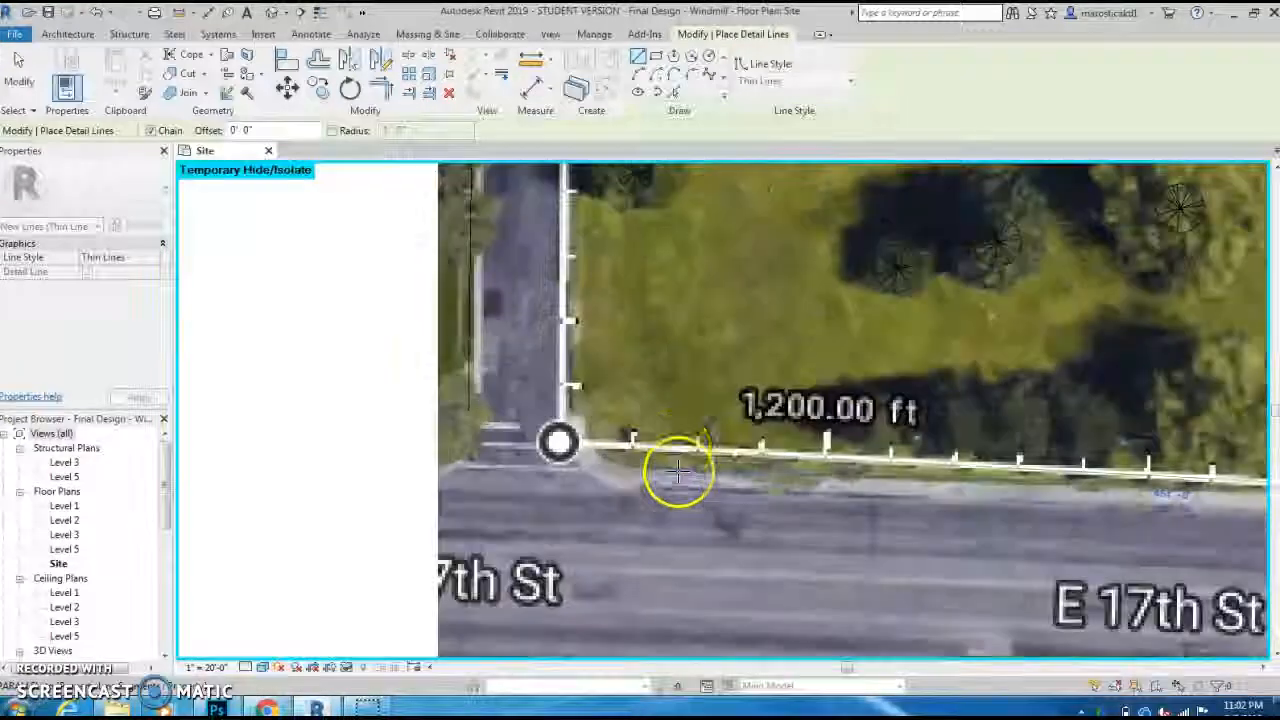
Continue the detail line chain around the southwest corner and along the west and north property edges, and end it at the northeast corner.
left_click(627, 441)
scroll(582, 347, "down", 2)
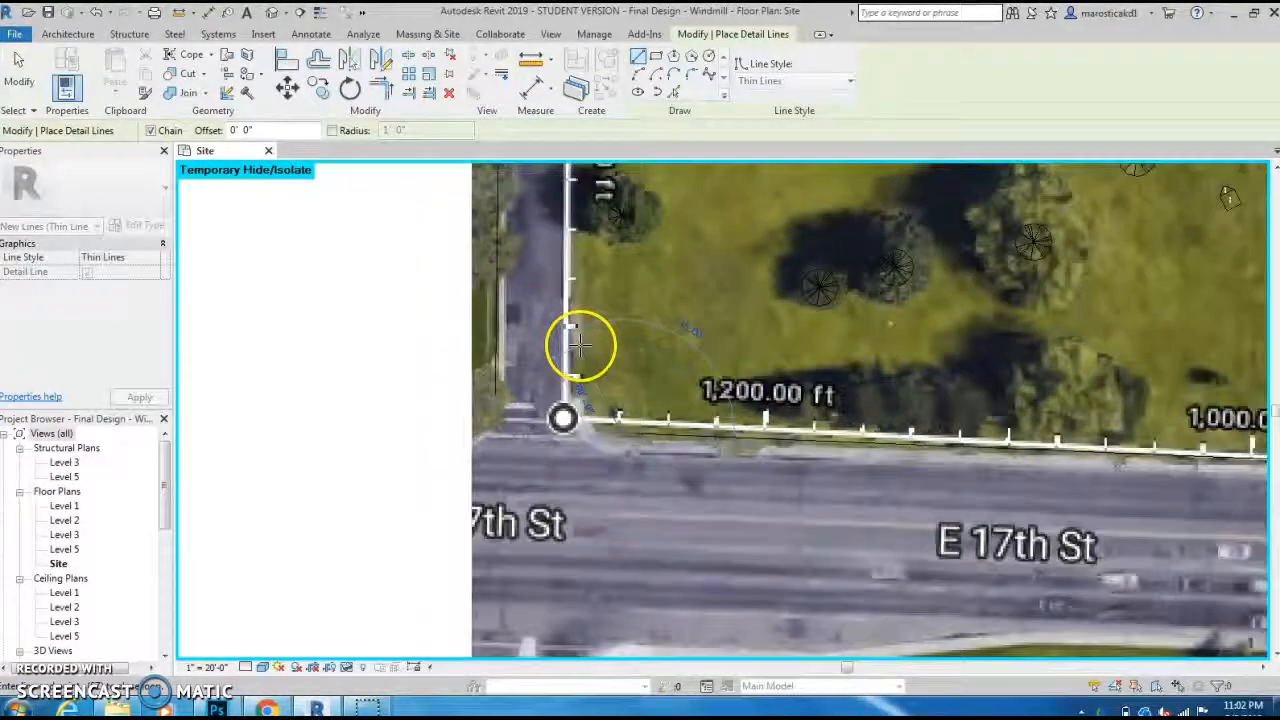
scroll(587, 370, "up", 3)
scroll(567, 318, "down", 2)
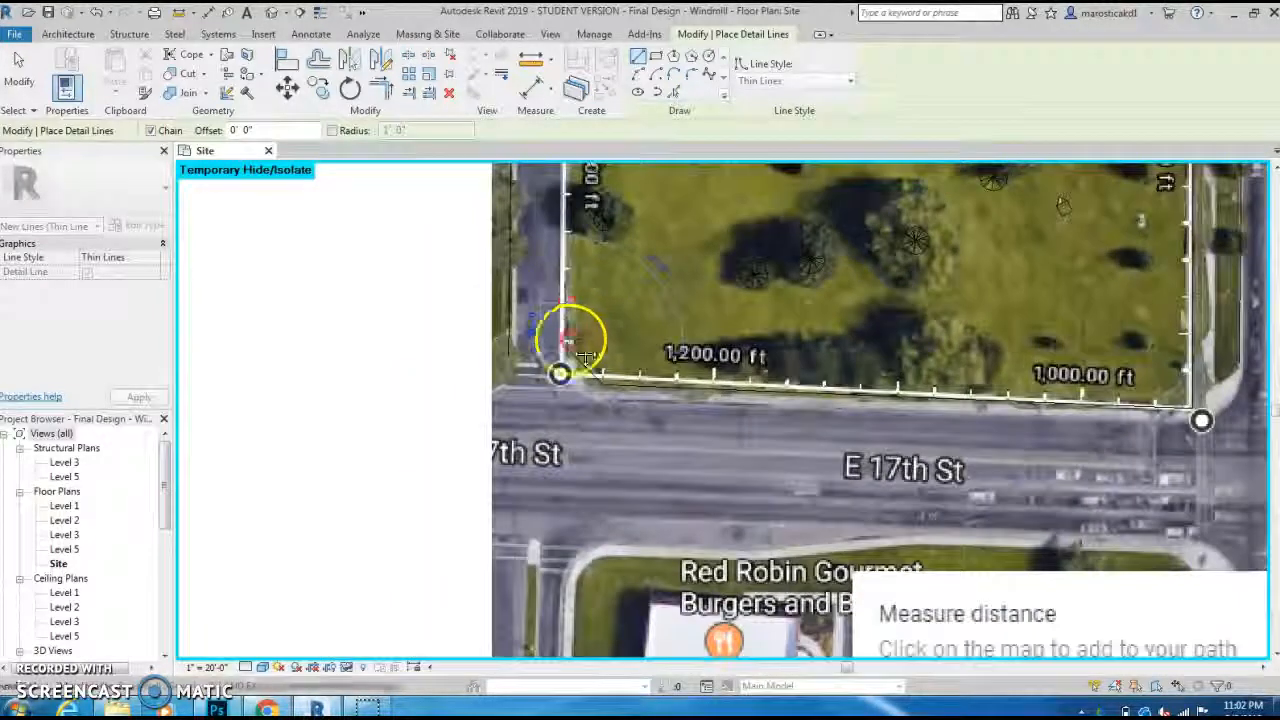
middle_click_drag(580, 200, 585, 540)
middle_click_drag(605, 229, 605, 543)
middle_click_drag(600, 263, 600, 560)
middle_click_drag(600, 330, 608, 620)
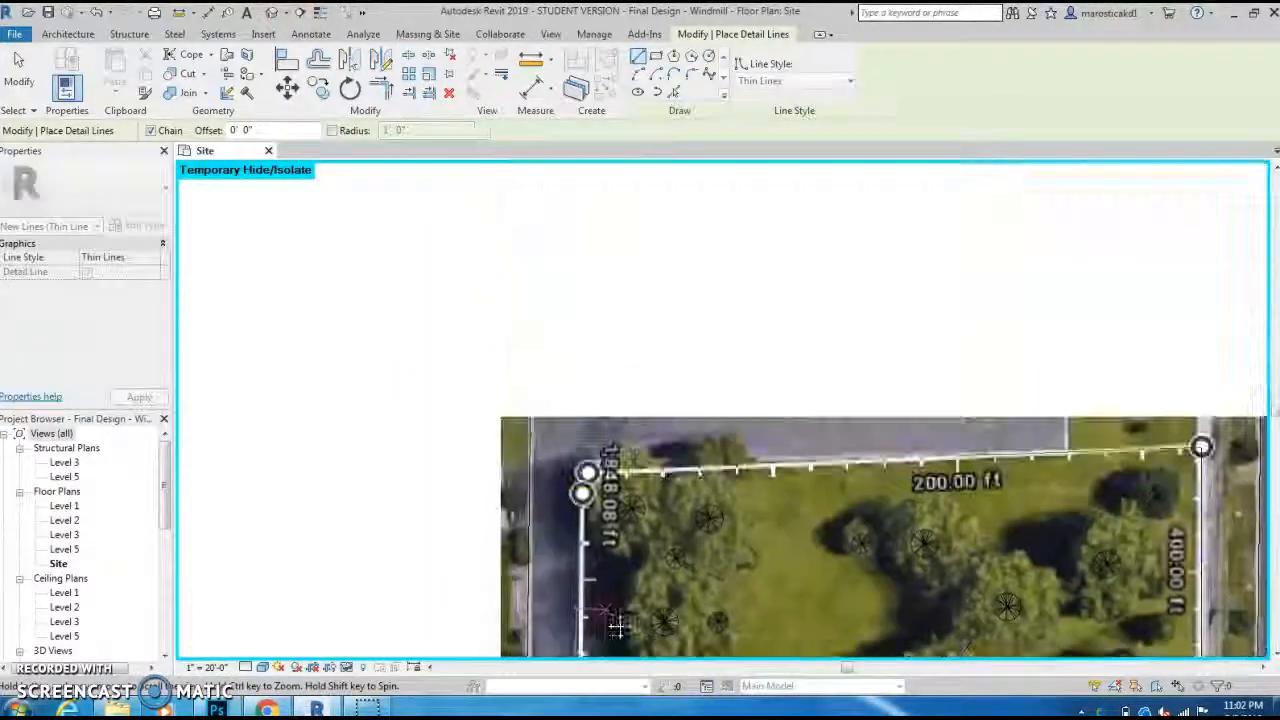
scroll(582, 500, "up", 2)
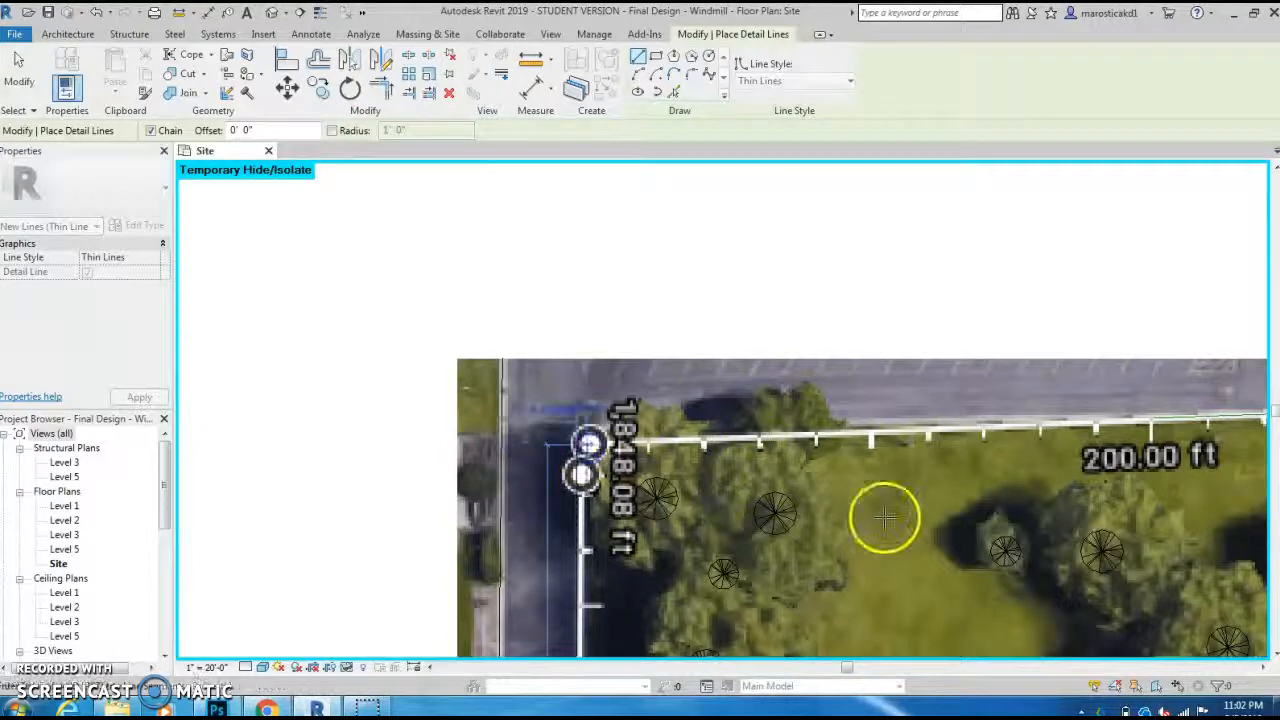
scroll(808, 486, "down", 2)
middle_click_drag(1150, 483, 809, 483)
scroll(891, 457, "up", 2)
left_click(921, 428)
scroll(909, 500, "down", 1)
mouse_move(909, 500)
middle_mouse_down()
mouse_move(942, 432)
mouse_move(947, 341)
middle_mouse_up()
scroll(941, 432, "down", 1)
key("Escape")
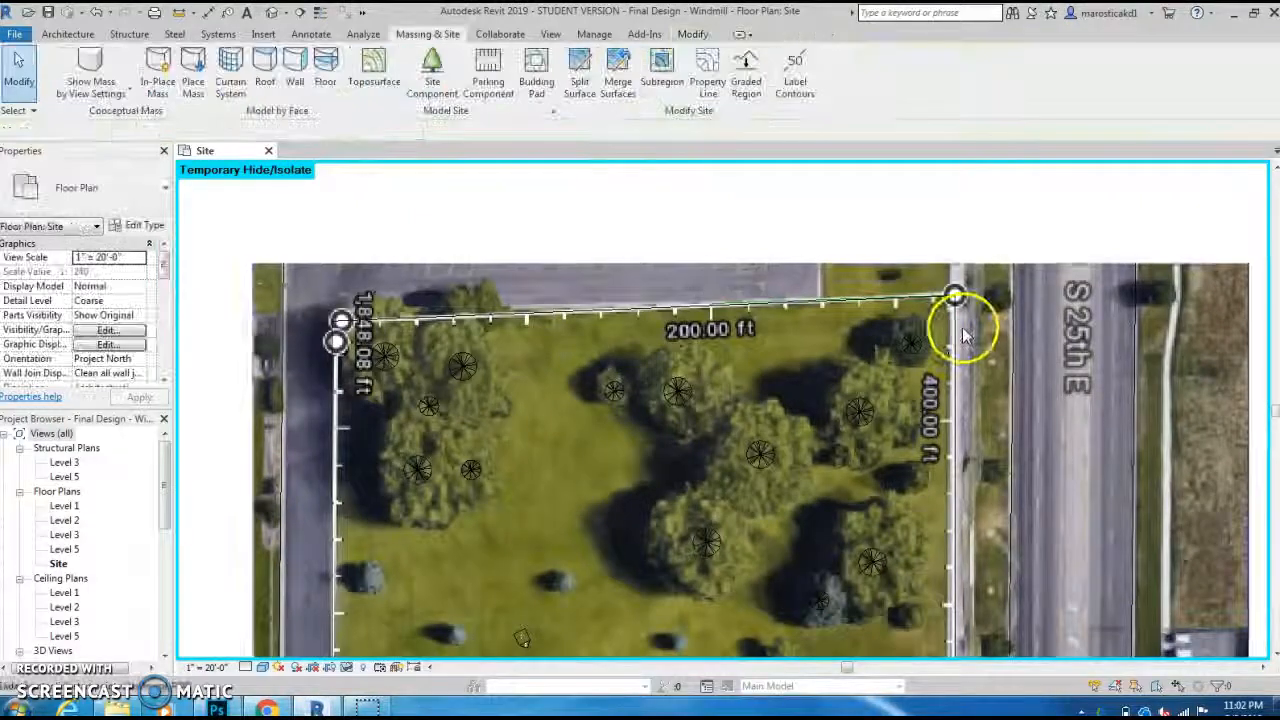
Select the traced detail lines along the south edge, around the southwest corner and along the west edge of the property.
left_click(956, 326)
scroll(1019, 508, "down", 1)
middle_click_drag(1016, 515, 929, 95)
middle_click_drag(931, 417, 928, 111)
scroll(932, 478, "up", 1)
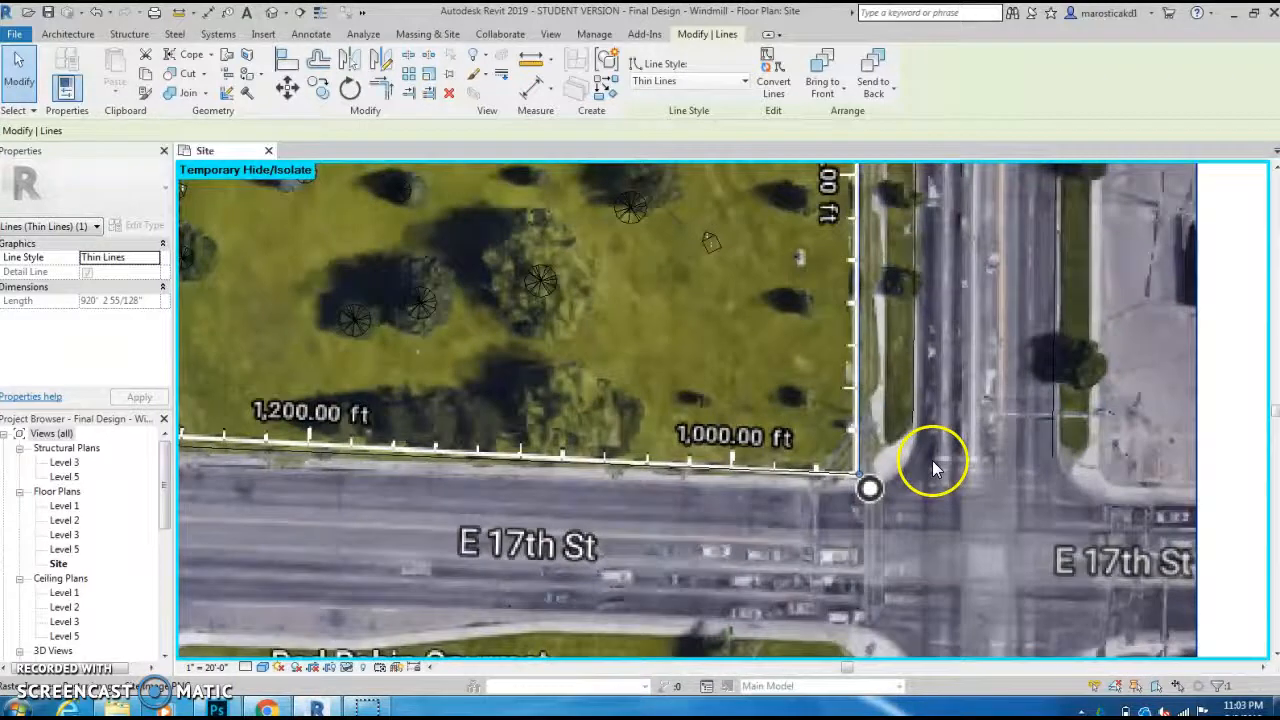
scroll(869, 460, "up", 2)
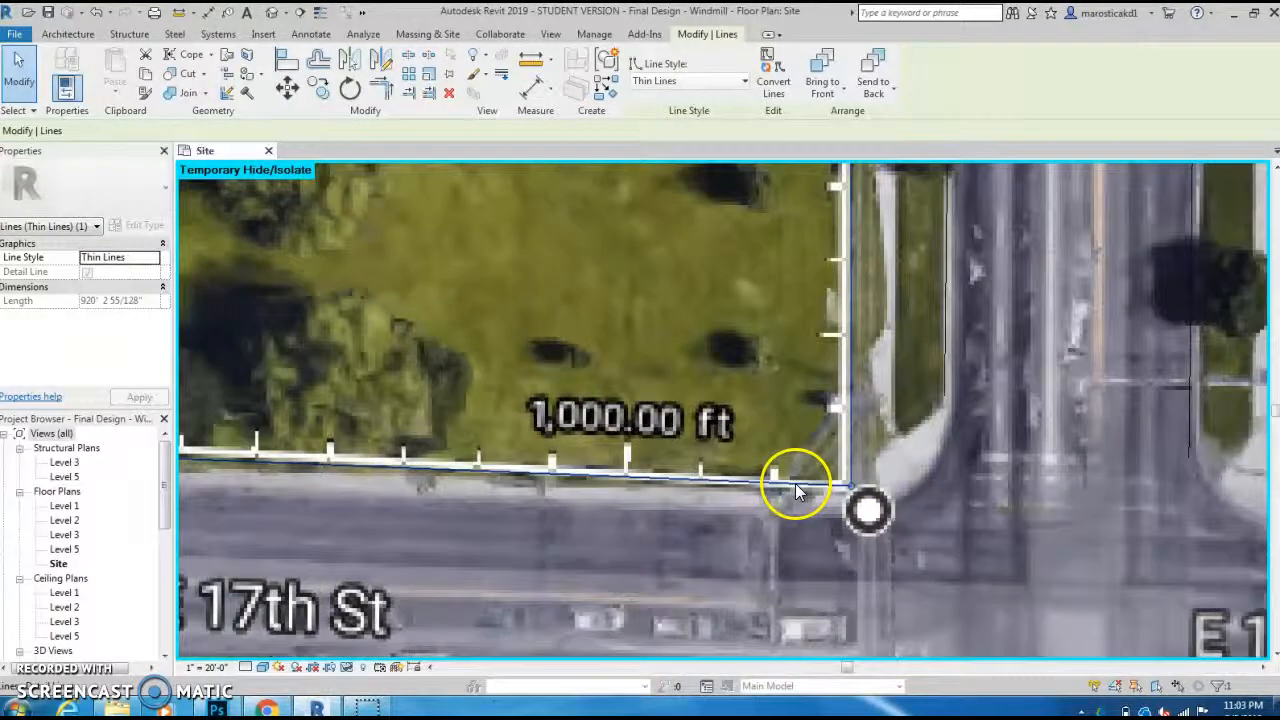
scroll(641, 413, "down", 2)
middle_click_drag(643, 416, 1050, 424)
middle_click_drag(672, 438, 851, 493)
scroll(634, 466, "up", 2)
left_click(631, 437)
left_click(672, 409)
left_click(646, 448)
left_click(766, 491, "ctrl")
Add the detail lines along the property's east and north edges to the selection.
scroll(870, 441, "down", 3)
middle_click_drag(920, 442, 808, 537)
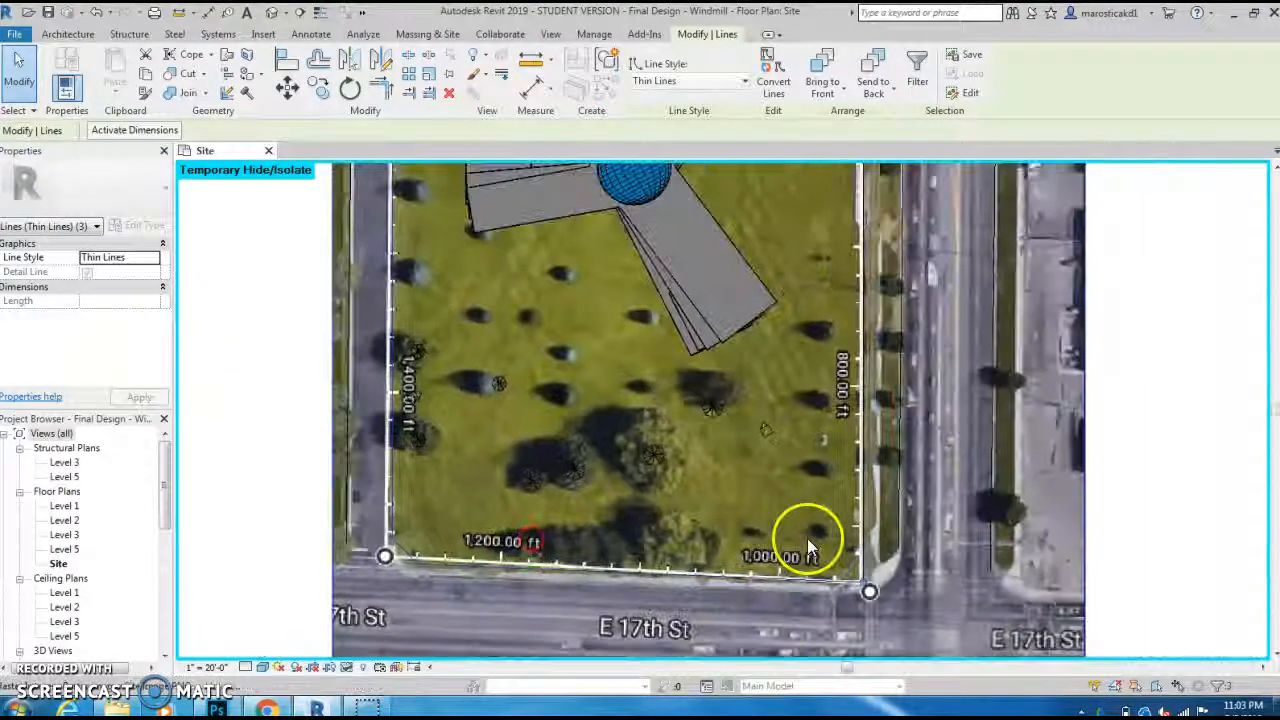
scroll(922, 548, "up", 3)
left_click(903, 540, "ctrl")
scroll(795, 490, "down", 5)
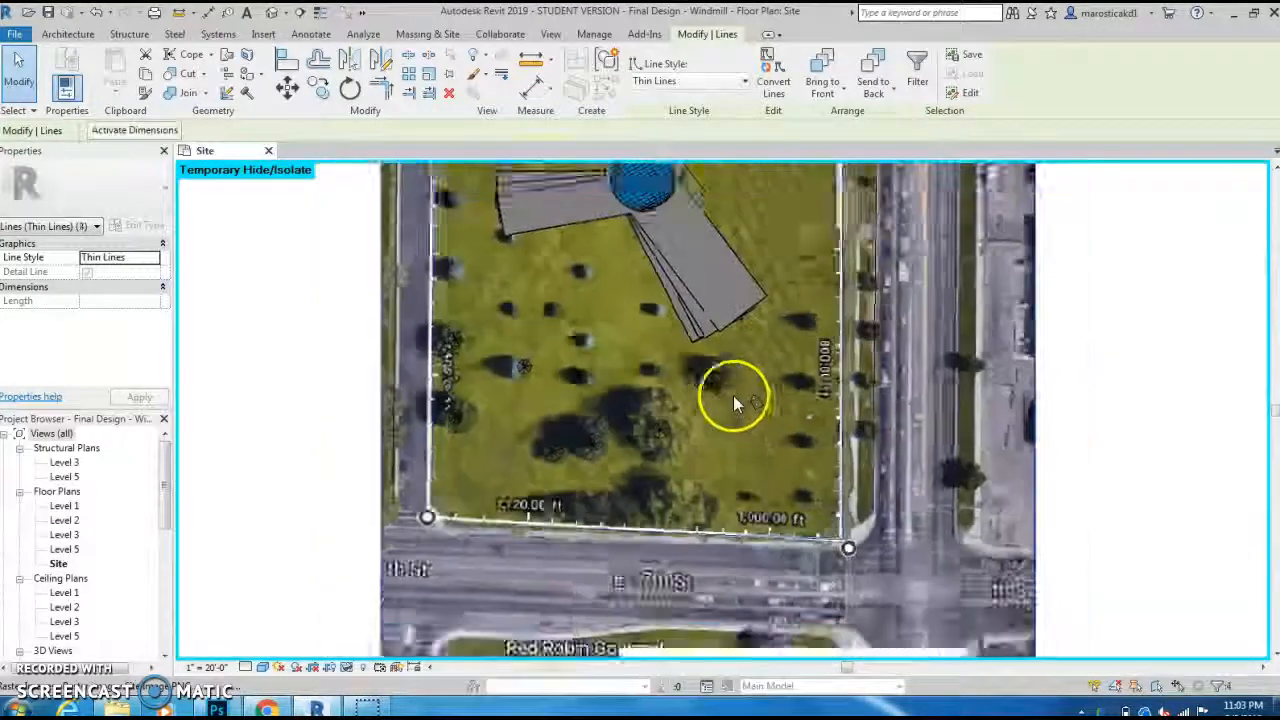
scroll(706, 615, "up", 1)
middle_click_drag(692, 601, 708, 513)
scroll(708, 513, "up", 3)
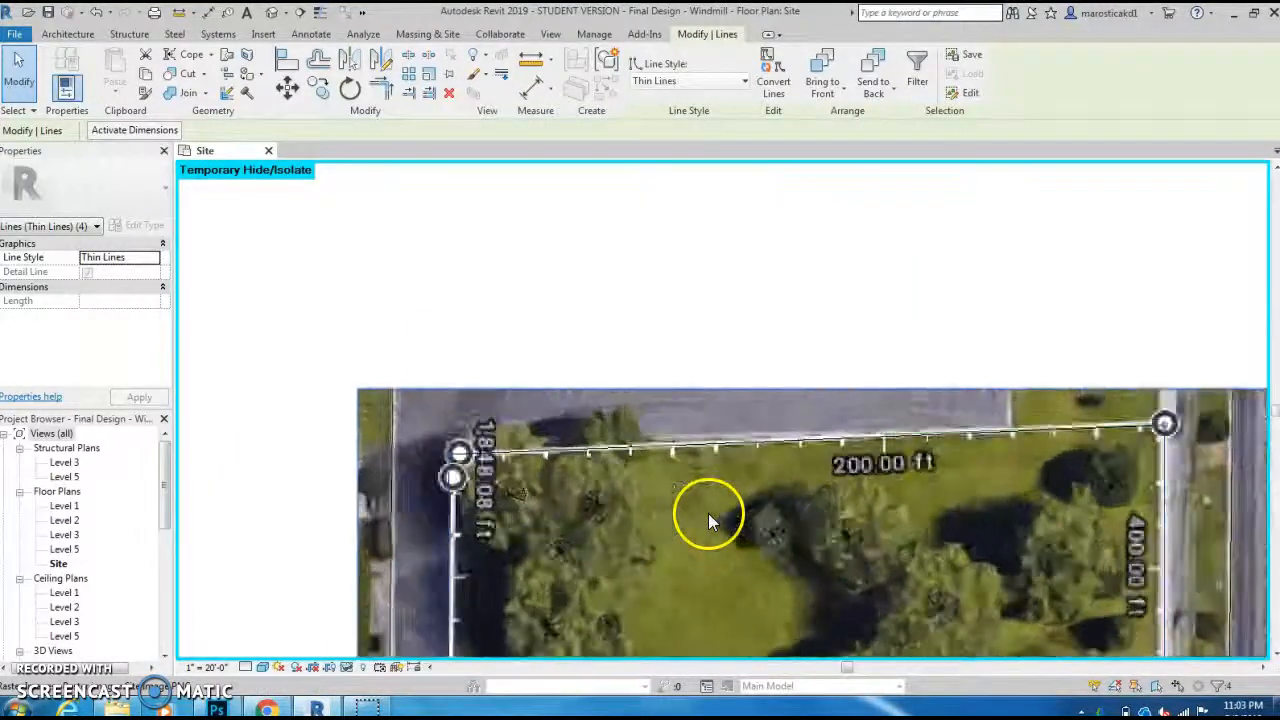
left_click(551, 449, "ctrl")
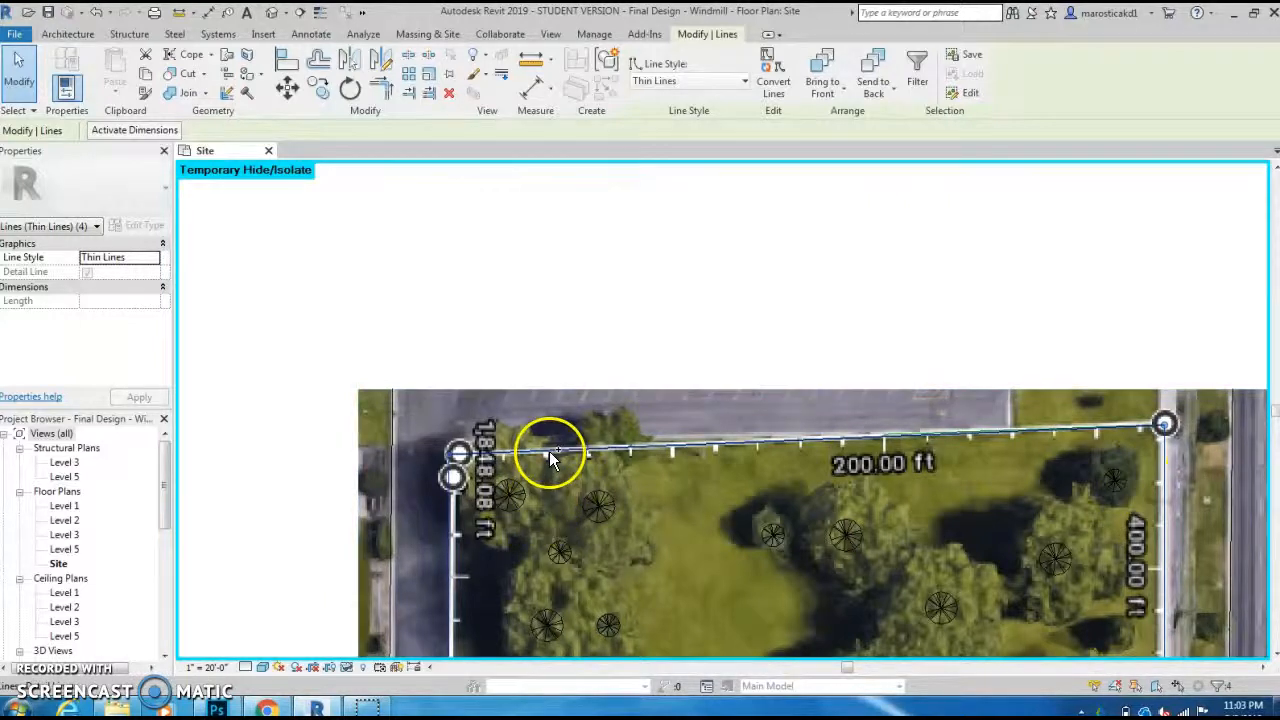
Examine the selected boundary lines around the whole property on the aerial image.
scroll(684, 556, "down", 1)
scroll(684, 556, "down", 2)
middle_click_drag(684, 556, 587, 133)
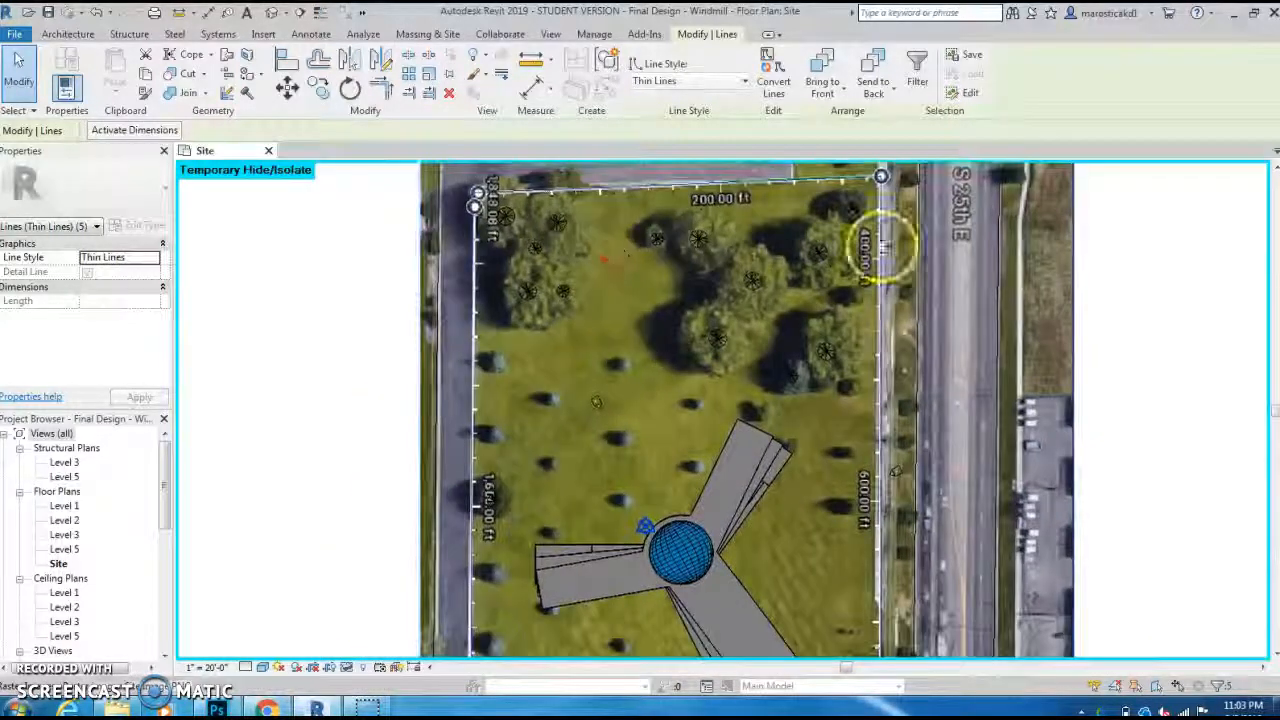
scroll(906, 252, "up", 1)
scroll(900, 330, "down", 2)
middle_click_drag(903, 422, 871, 349)
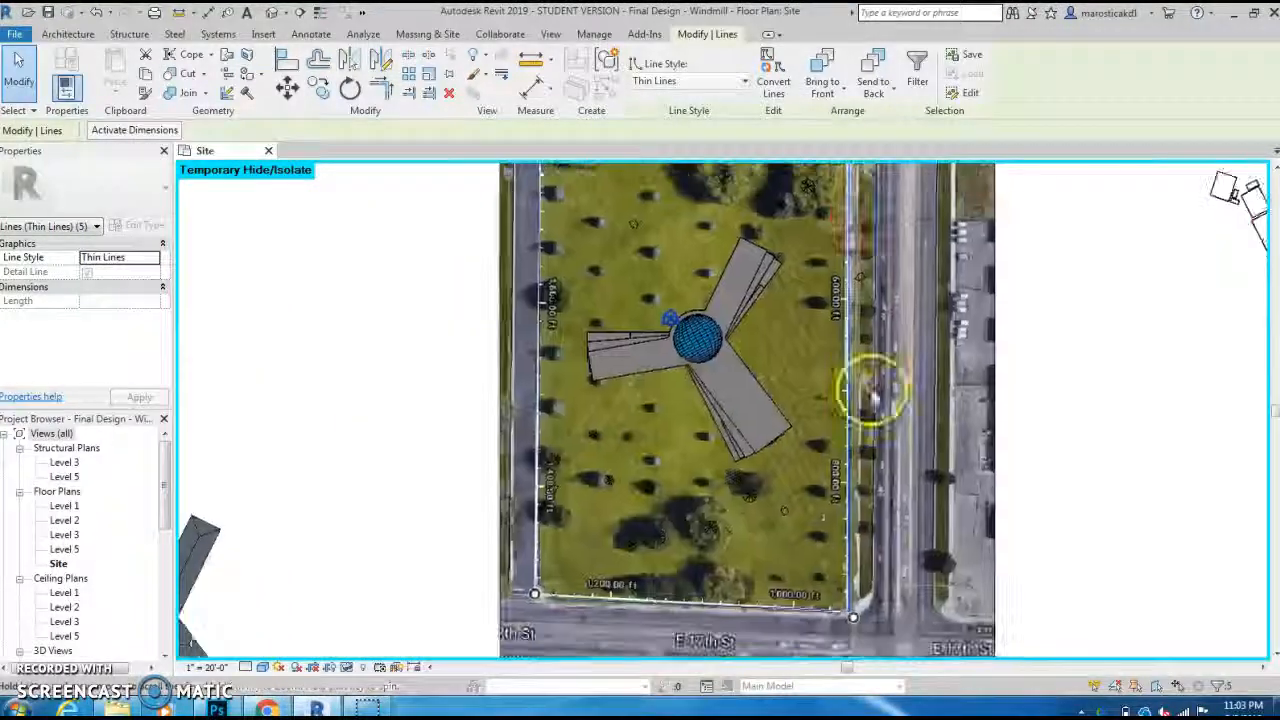
middle_click_drag(760, 498, 697, 602)
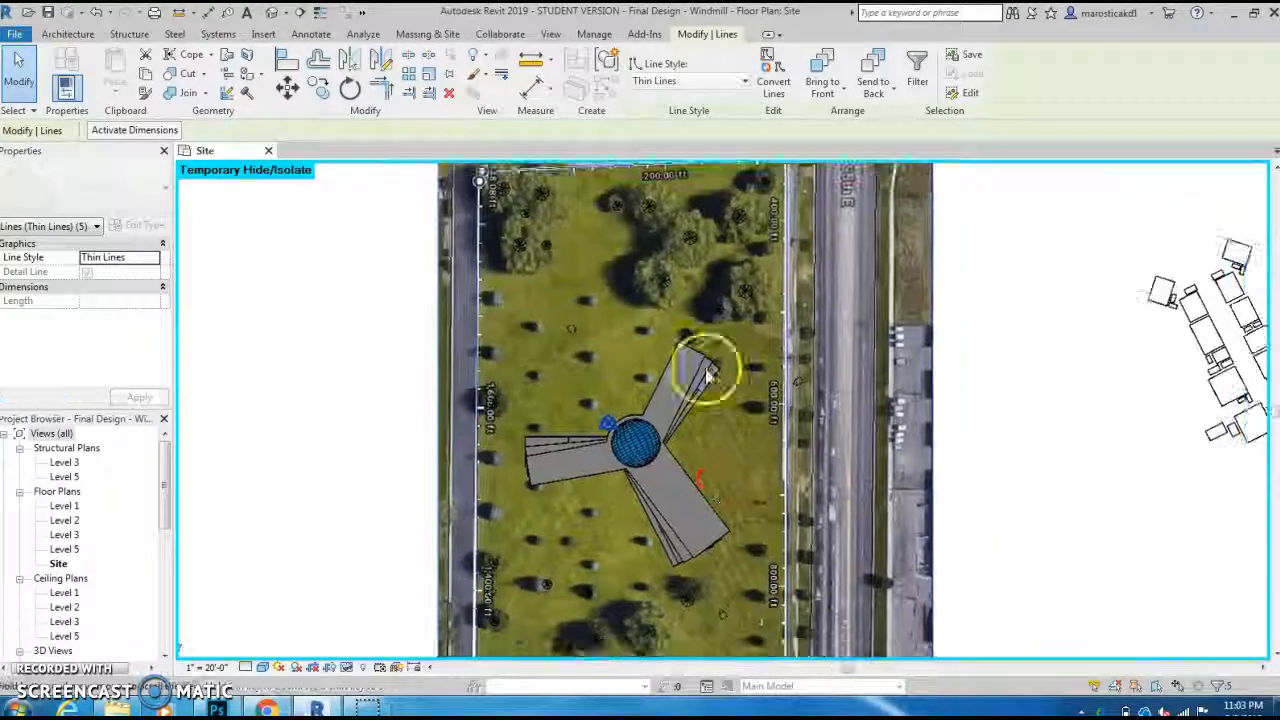
scroll(701, 263, "down", 1)
middle_click_drag(661, 260, 641, 255)
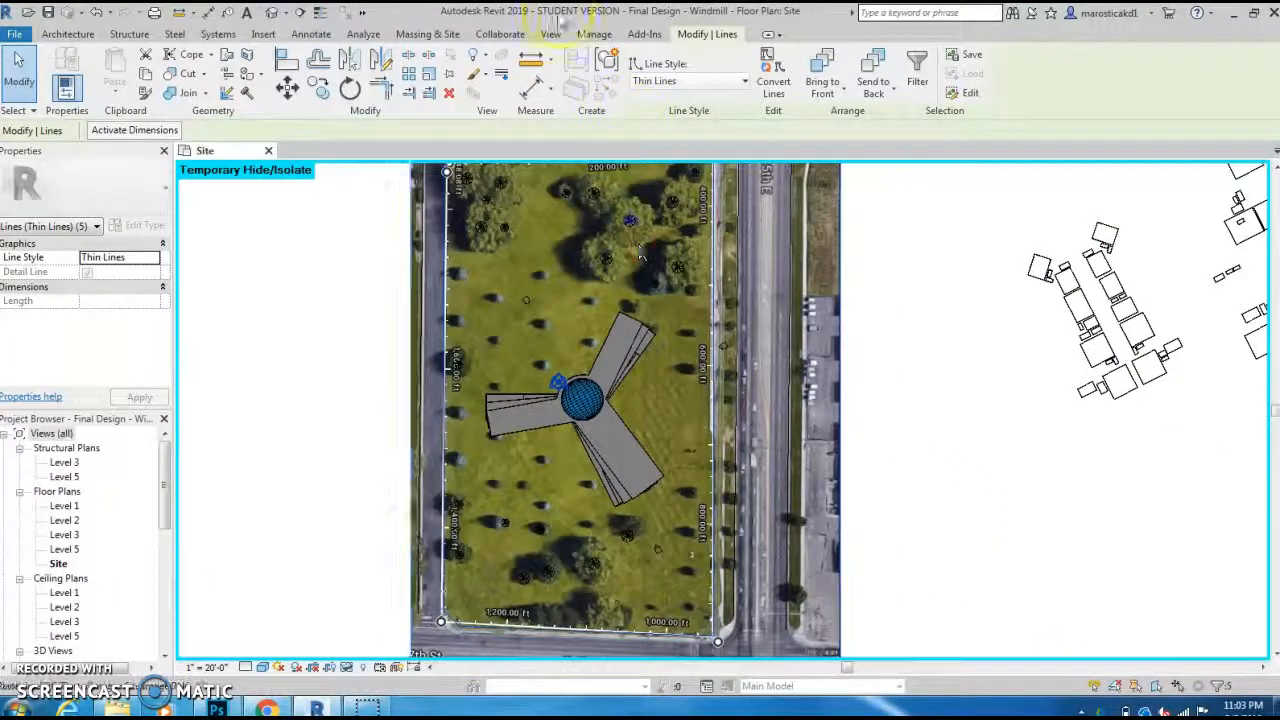
Start a new property line with the option to create it by sketching.
left_click(428, 36)
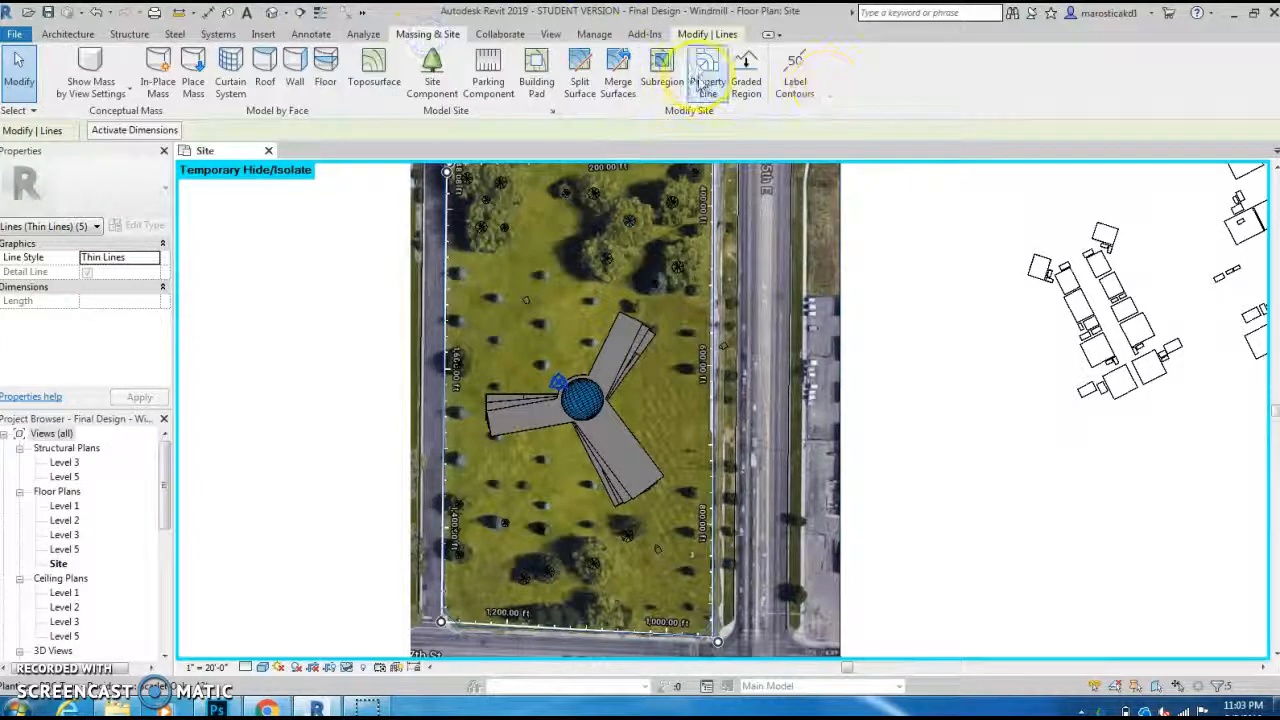
left_click(705, 80)
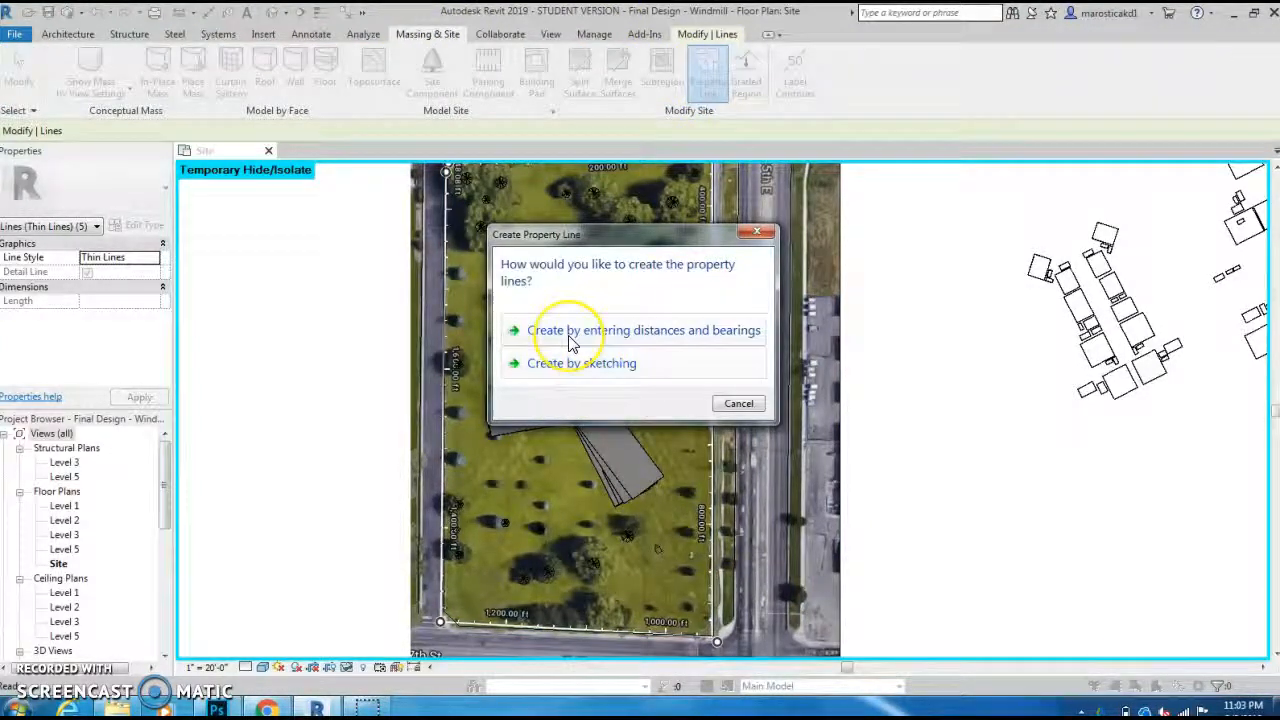
left_click(581, 363)
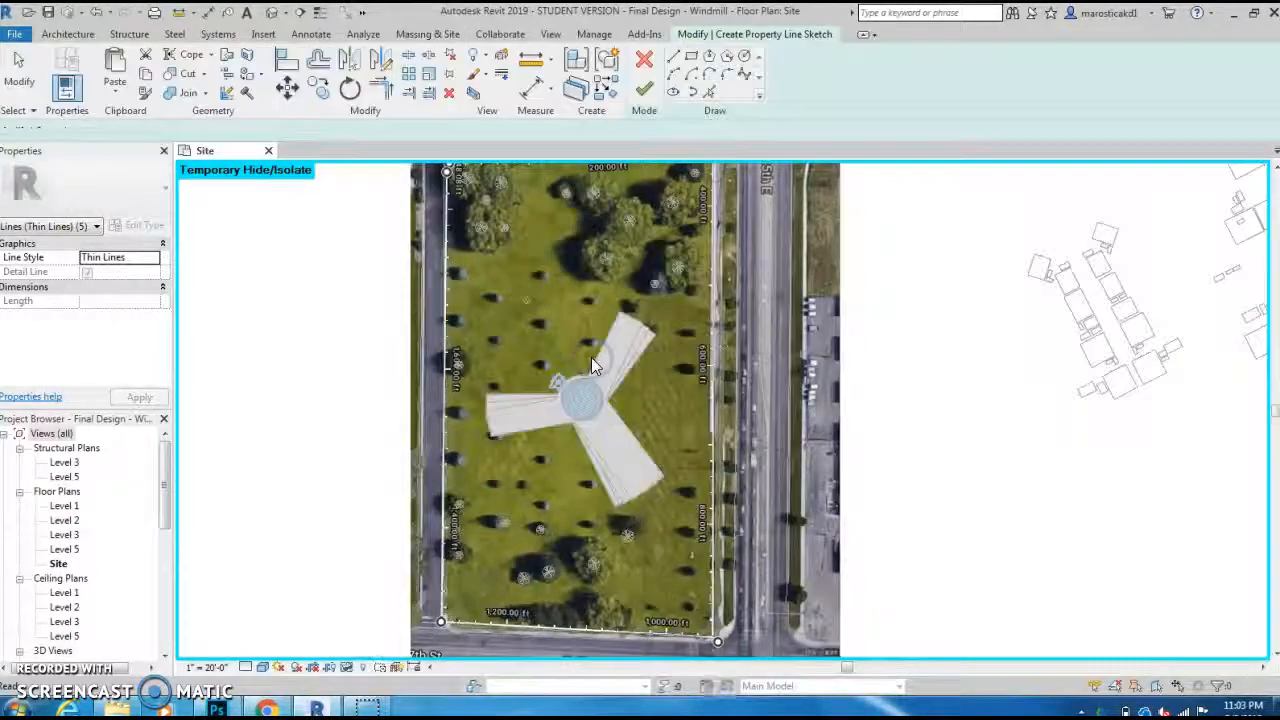
Try to sketch a straight property line along the north edge from the northwest corner marker to the northeast corner marker.
scroll(580, 311, "down", 2)
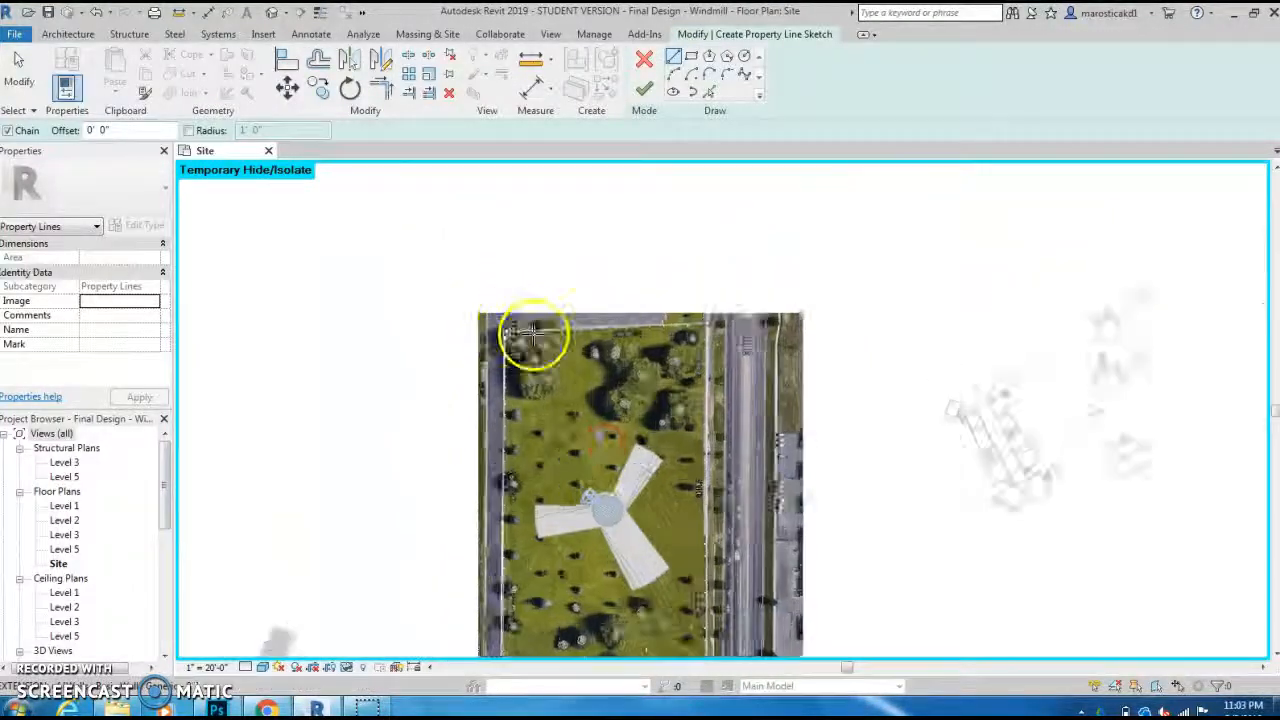
scroll(514, 340, "up", 5)
scroll(467, 348, "up", 2)
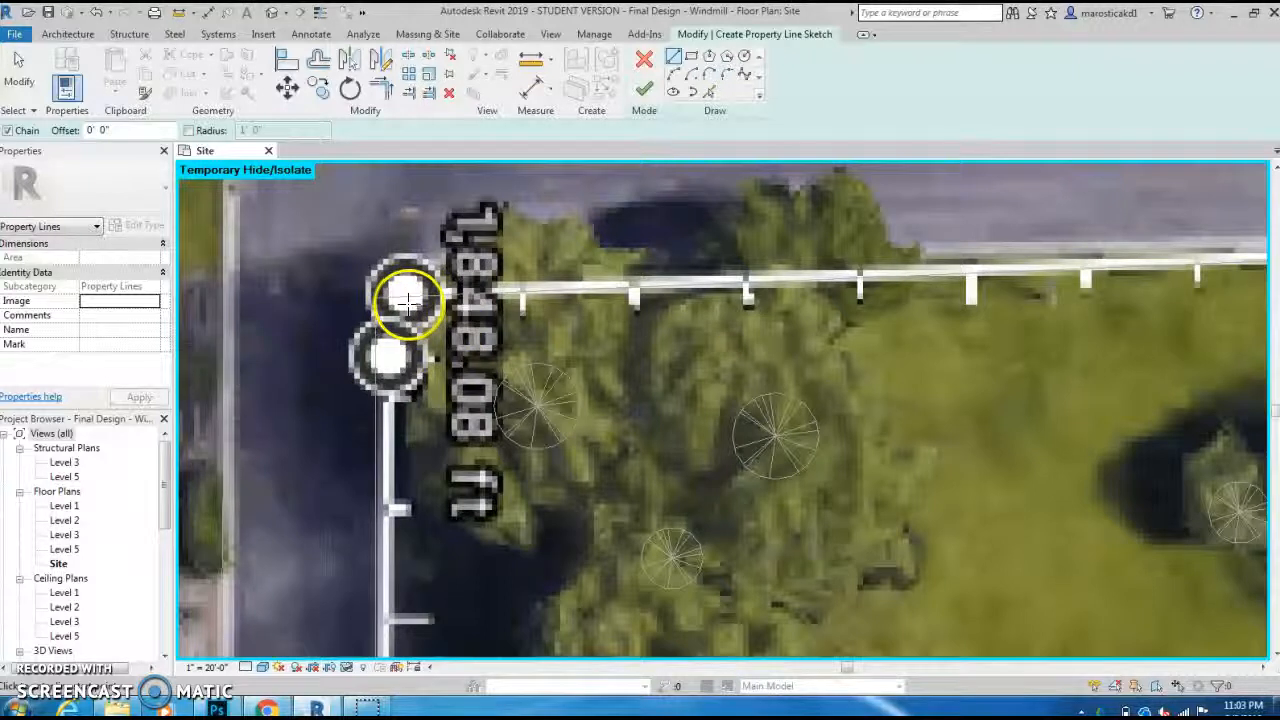
scroll(826, 371, "down", 3)
scroll(840, 310, "up", 3)
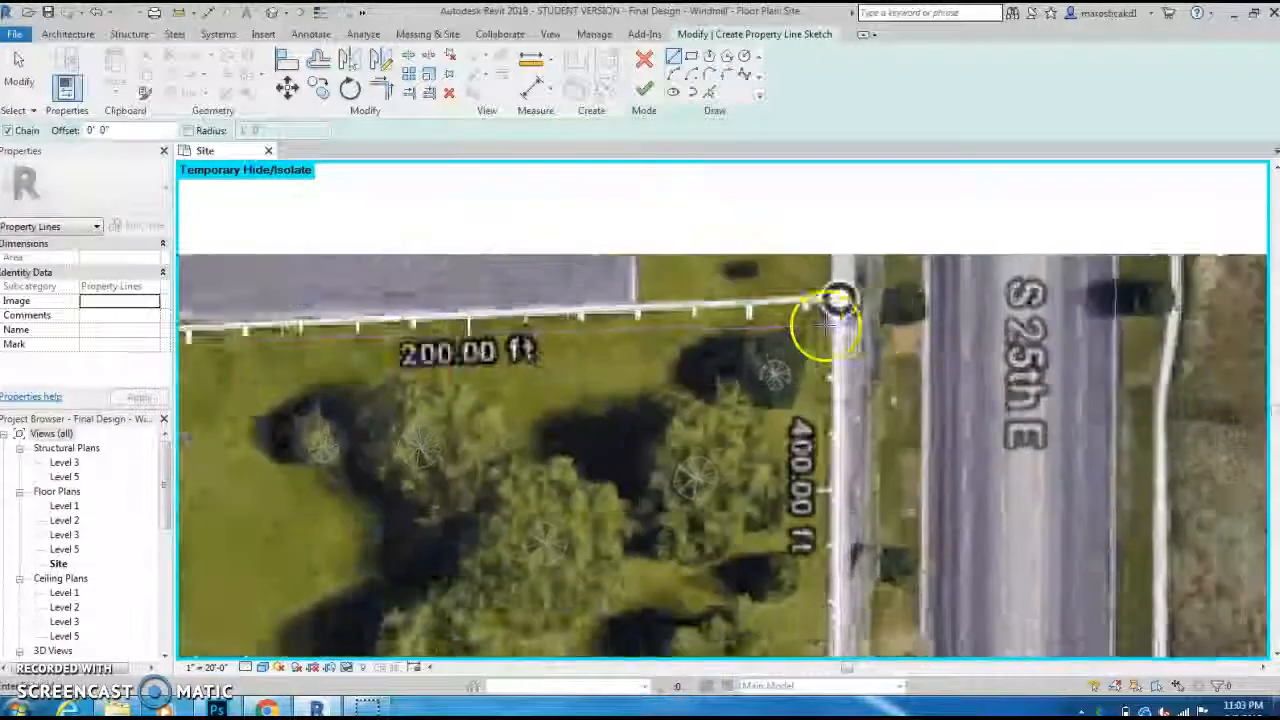
scroll(840, 318, "up", 2)
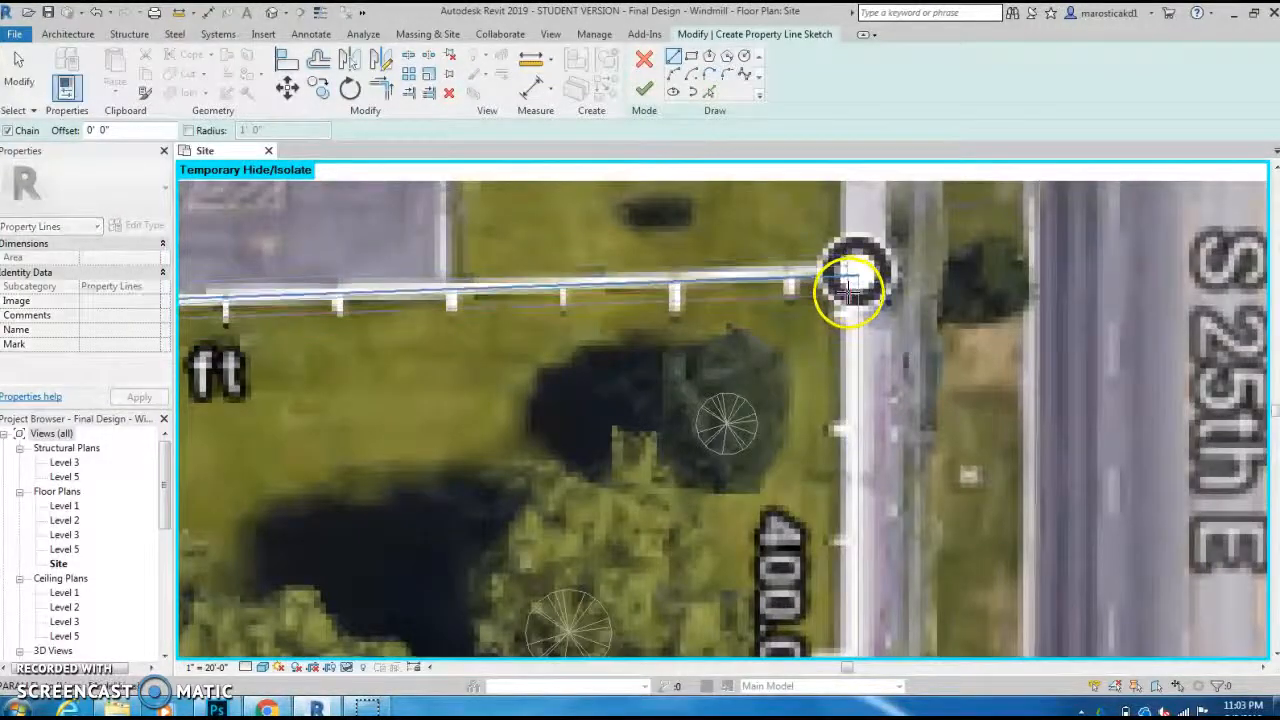
scroll(838, 390, "down", 3)
scroll(820, 420, "up", 1)
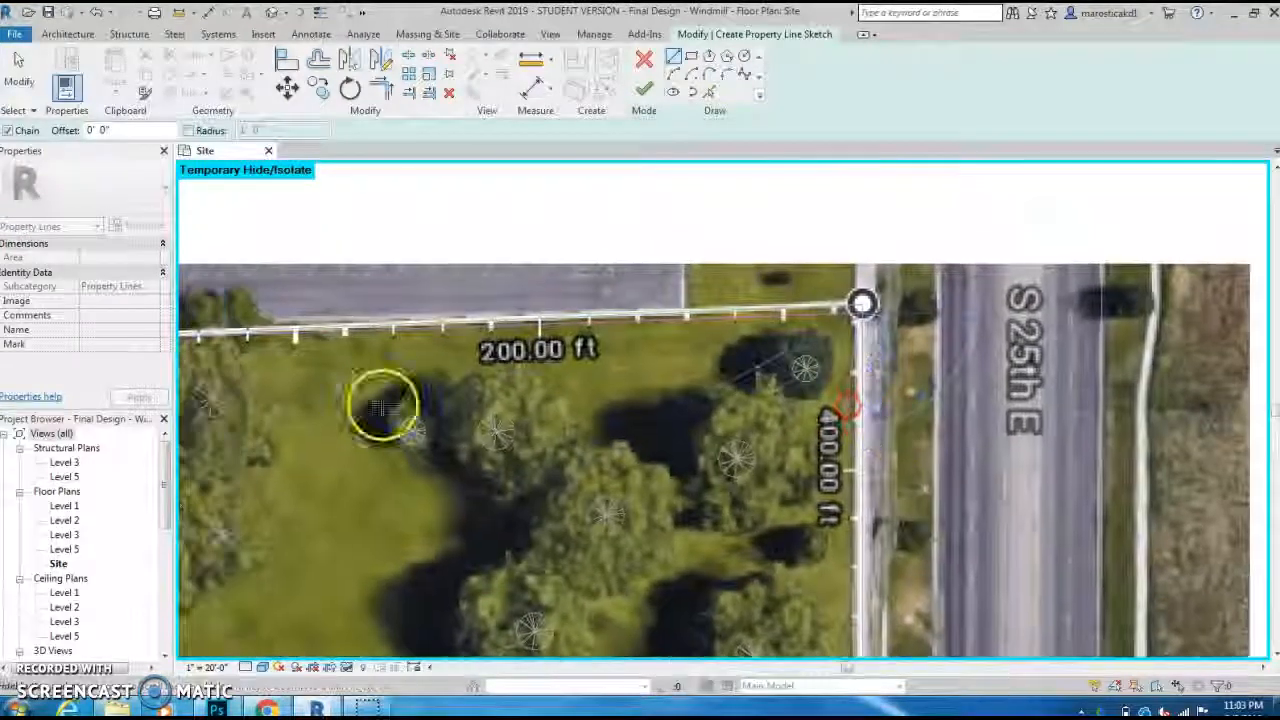
key("Escape")
scroll(469, 369, "up", 4)
key("Escape")
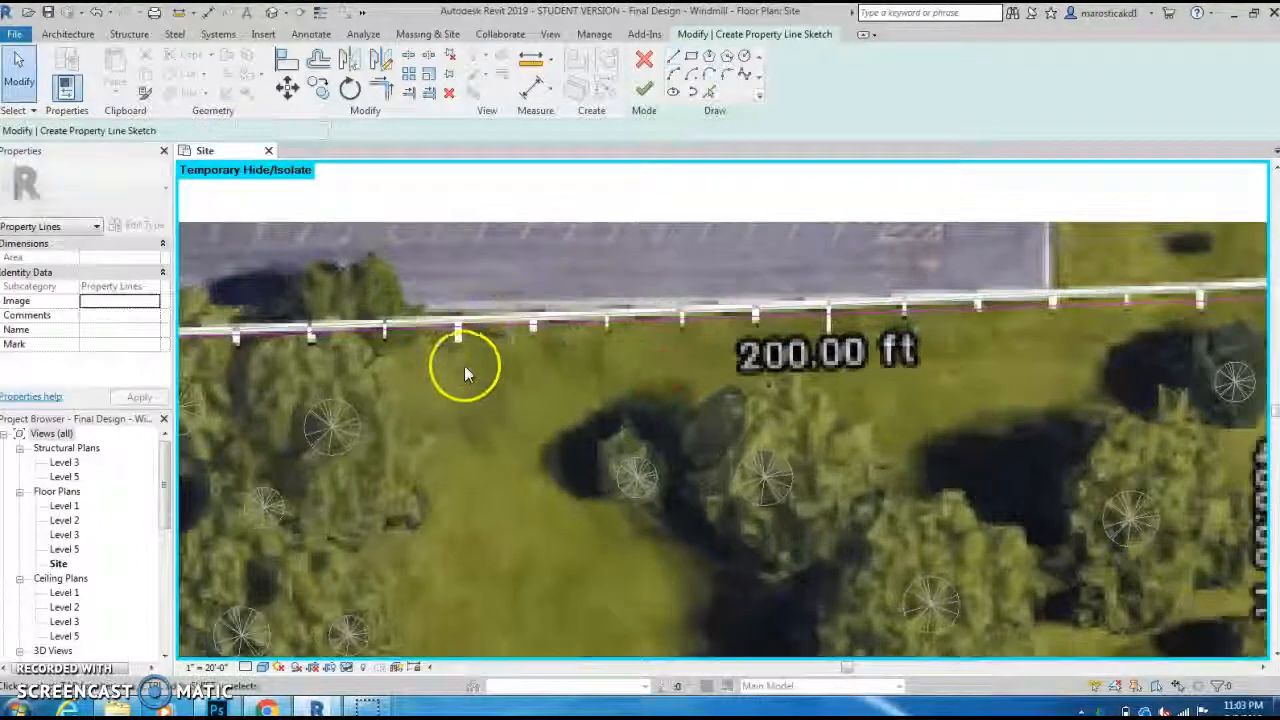
left_click(440, 332)
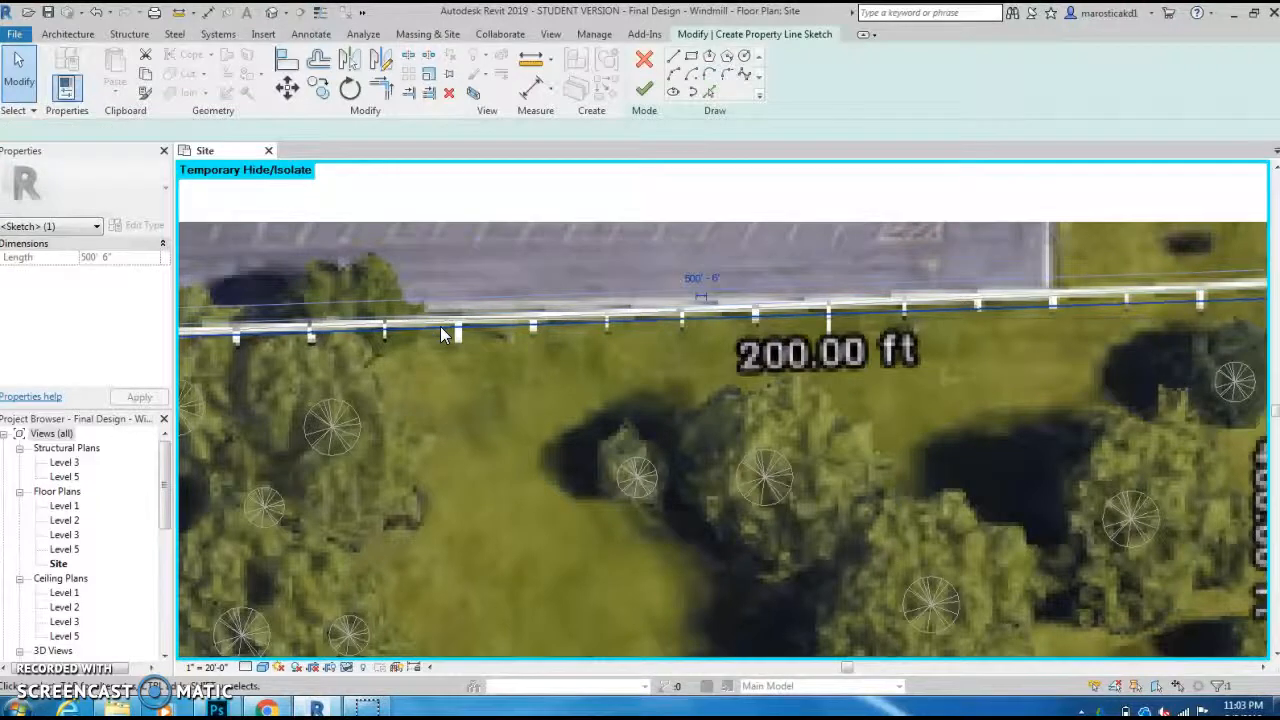
left_click(788, 327)
Use Pick Lines to create property lines from the traced lines along the north and east edges.
left_click(705, 96)
scroll(757, 457, "down", 3)
scroll(694, 346, "up", 6)
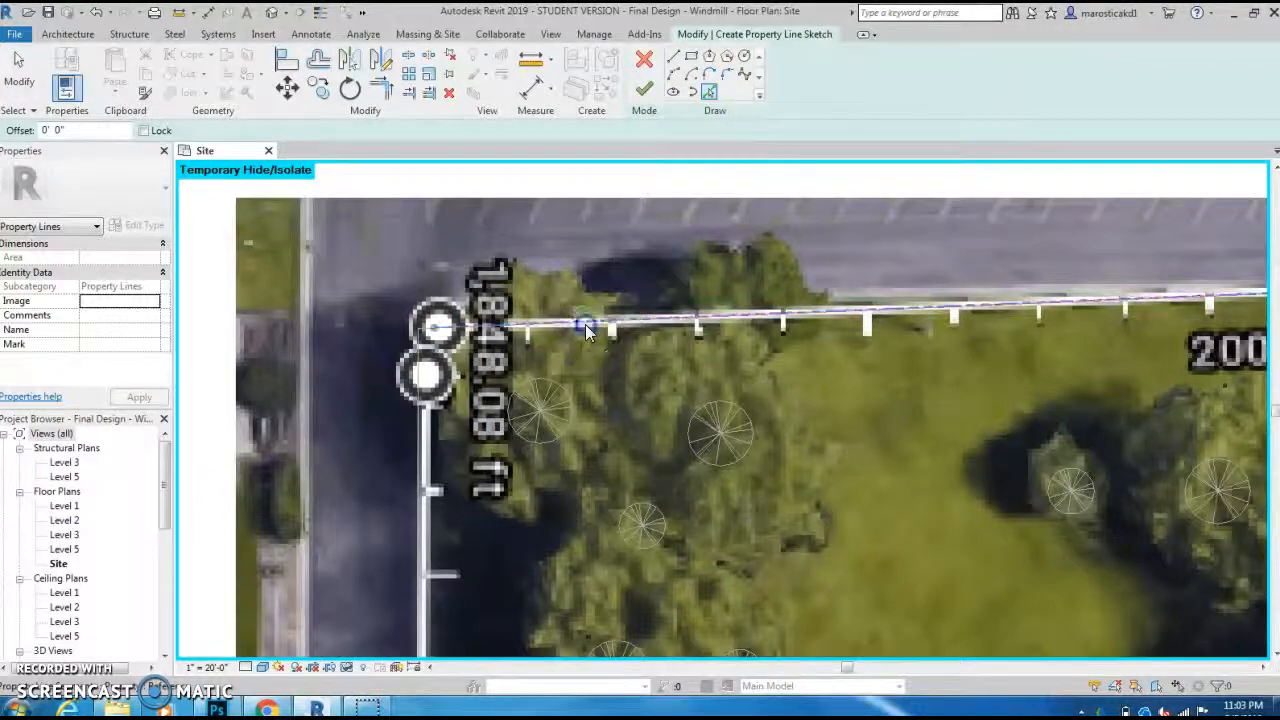
left_click(587, 333)
scroll(803, 443, "down", 3)
scroll(850, 310, "up", 5)
left_click(866, 315)
Pick the traced line along the E 17th St edge as the south property line.
scroll(826, 593, "down", 4)
middle_click_drag(826, 600, 768, 300)
scroll(757, 570, "down", 1)
middle_click_drag(755, 580, 765, 300)
middle_click_drag(648, 640, 758, 457)
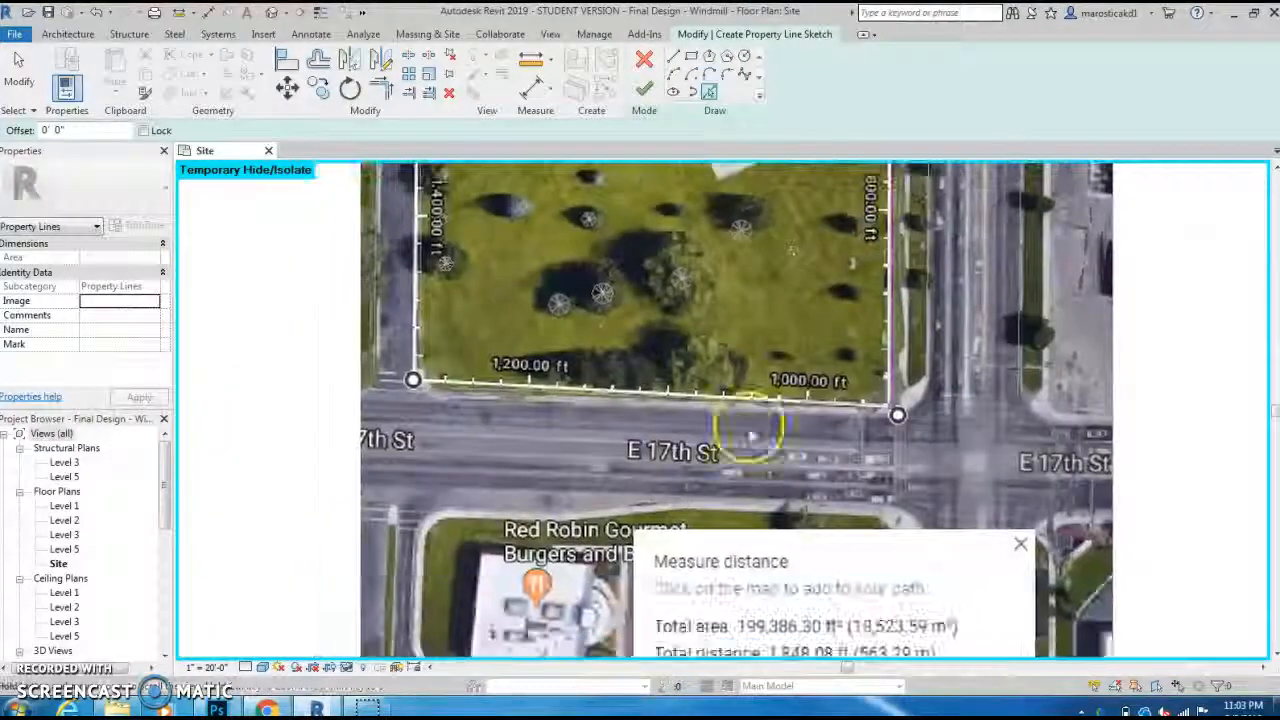
scroll(745, 376, "up", 2)
scroll(733, 412, "up", 2)
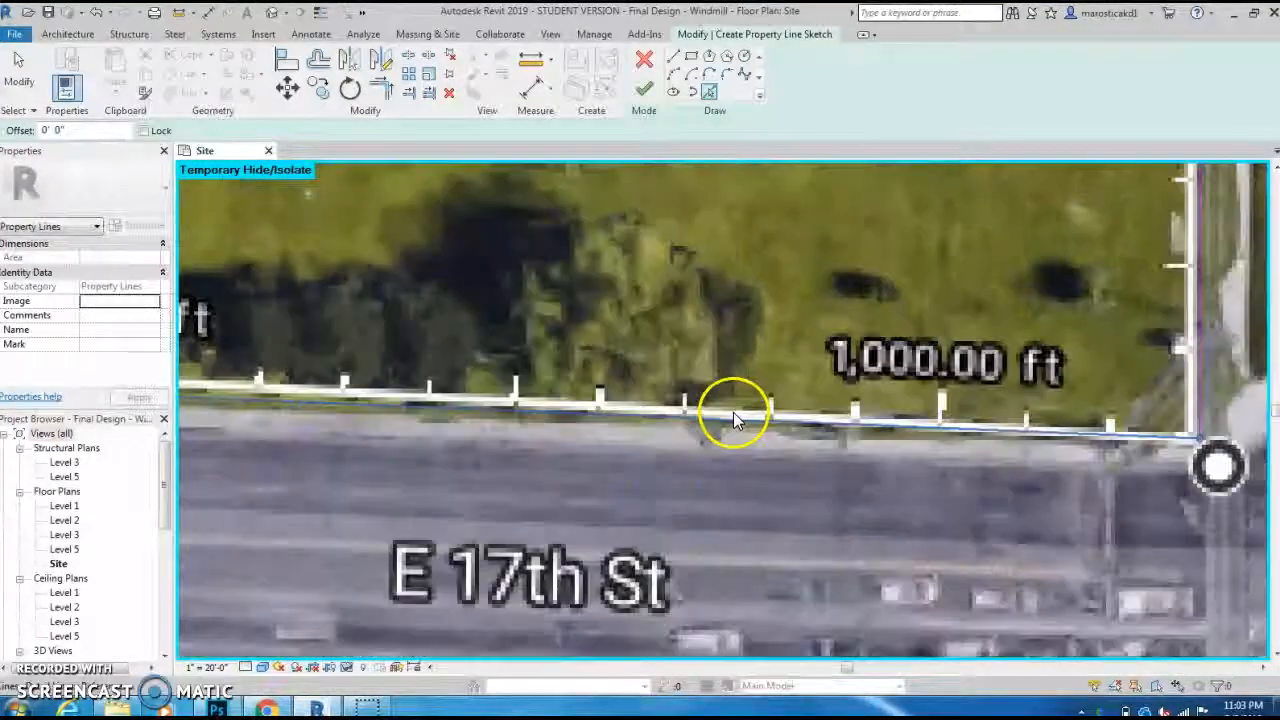
left_click(733, 416)
Pick the traced line along the west edge and finish the property line sketch, dismissing the warning.
scroll(490, 366, "down", 2)
middle_click_drag(220, 315, 667, 474)
scroll(656, 462, "up", 1)
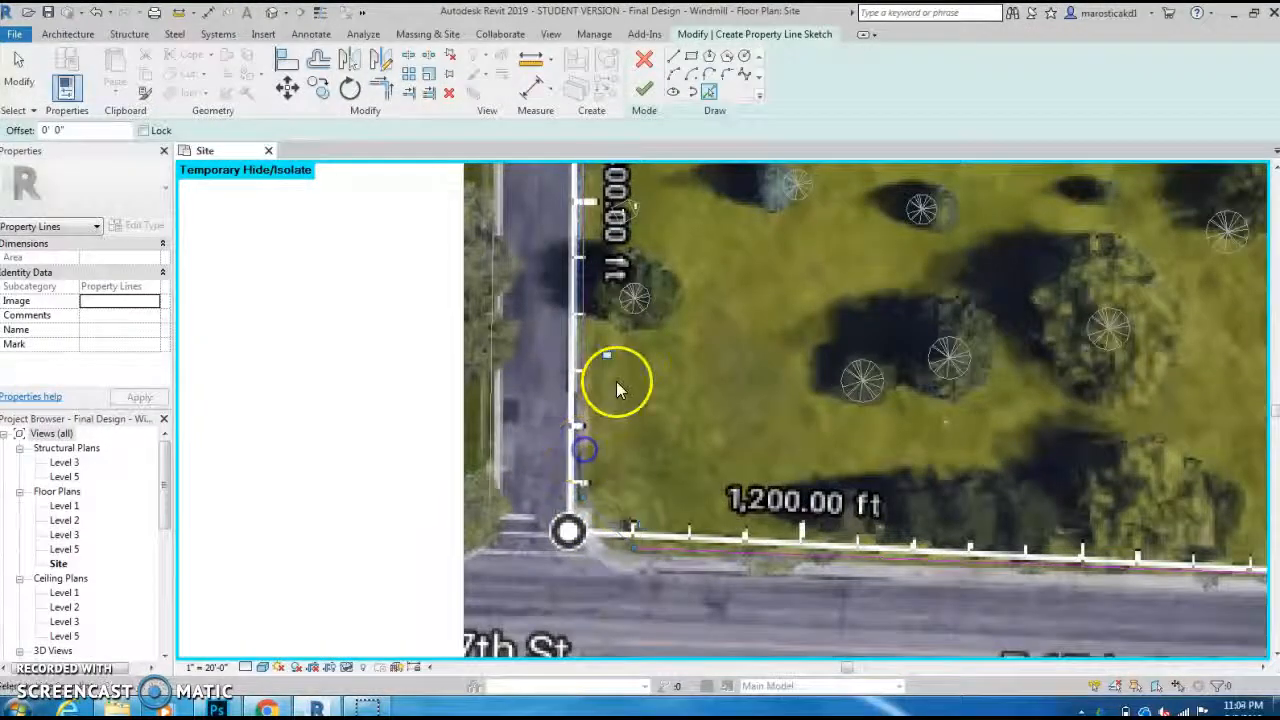
scroll(614, 388, "down", 3)
scroll(616, 370, "down", 1)
middle_click_drag(616, 355, 583, 640)
scroll(577, 300, "up", 2)
middle_click_drag(562, 240, 561, 337)
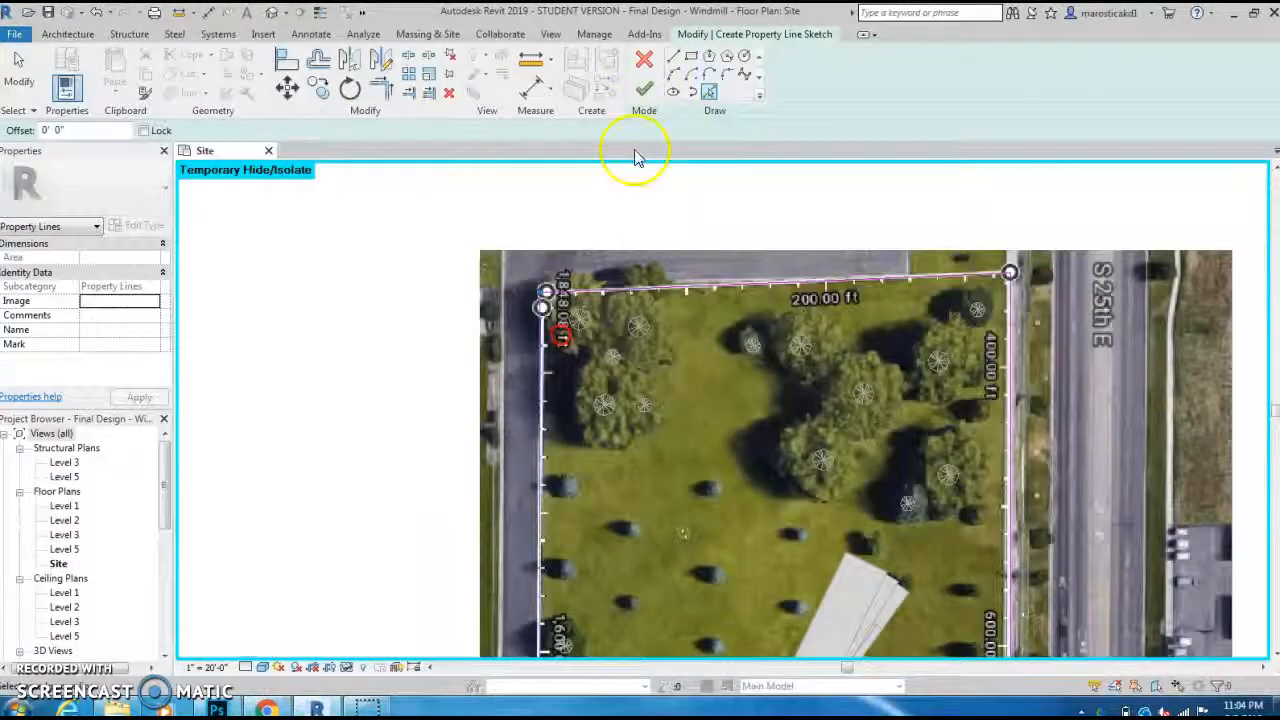
left_click(644, 90)
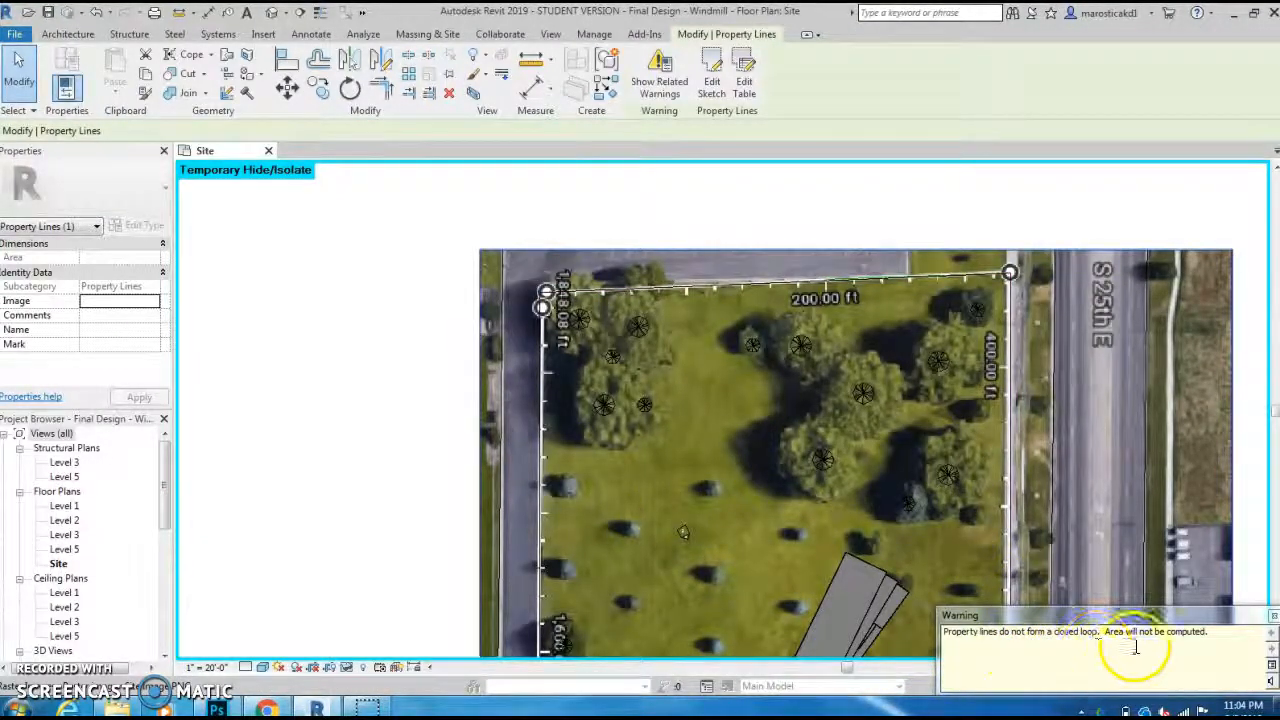
left_click(1273, 620)
Examine how the new property line and the traced detail lines meet at the northeast corner marker.
scroll(994, 286, "up", 4)
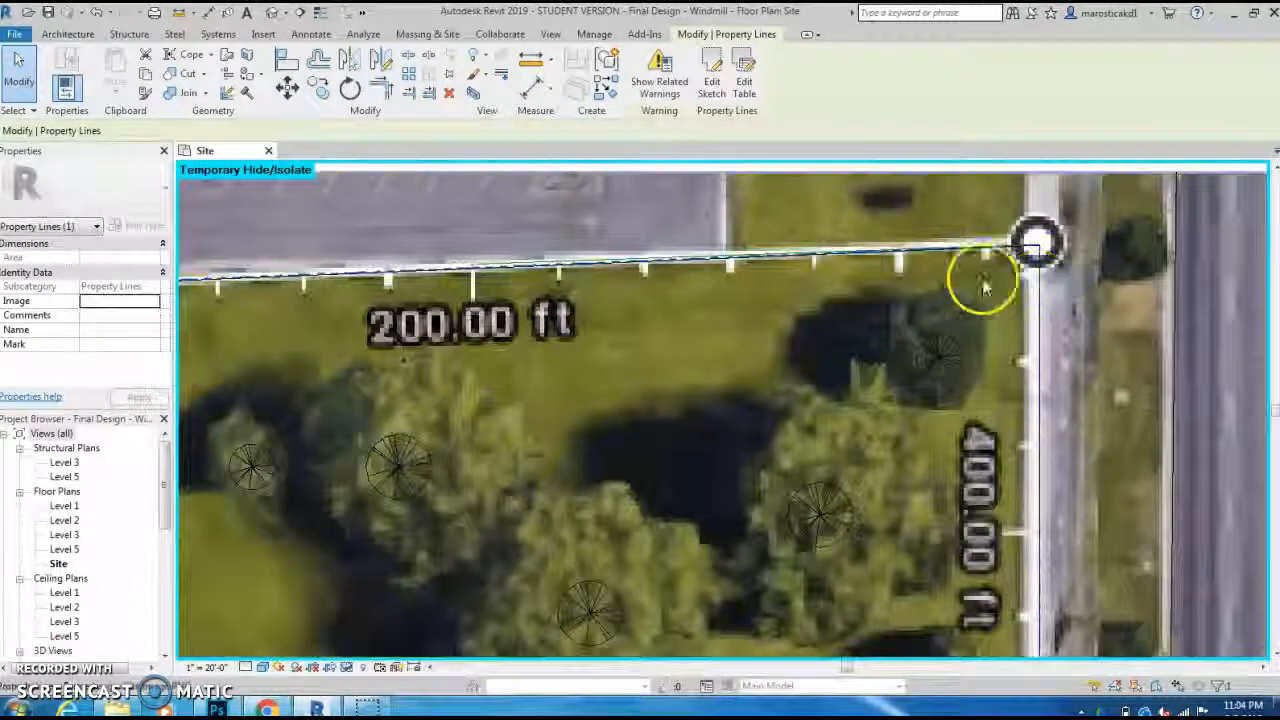
middle_click_drag(984, 288, 975, 560)
scroll(978, 566, "up", 5)
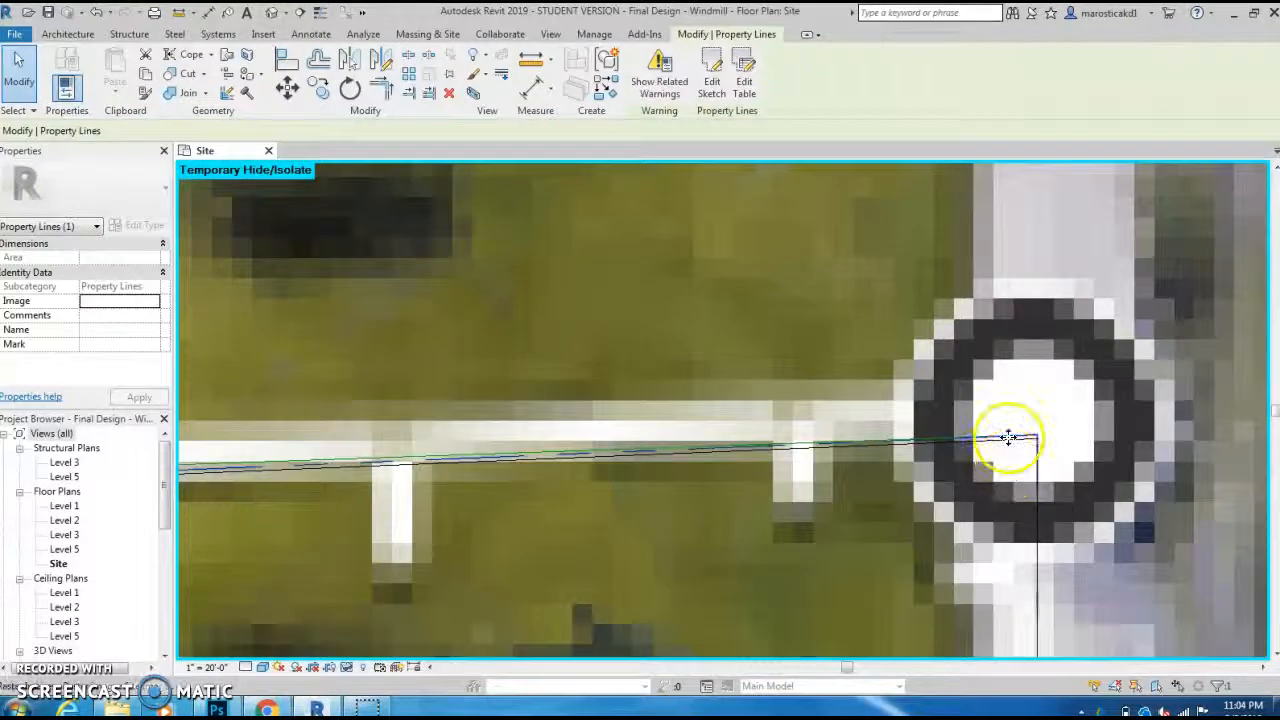
middle_click_drag(1068, 517, 978, 455)
scroll(945, 425, "up", 2)
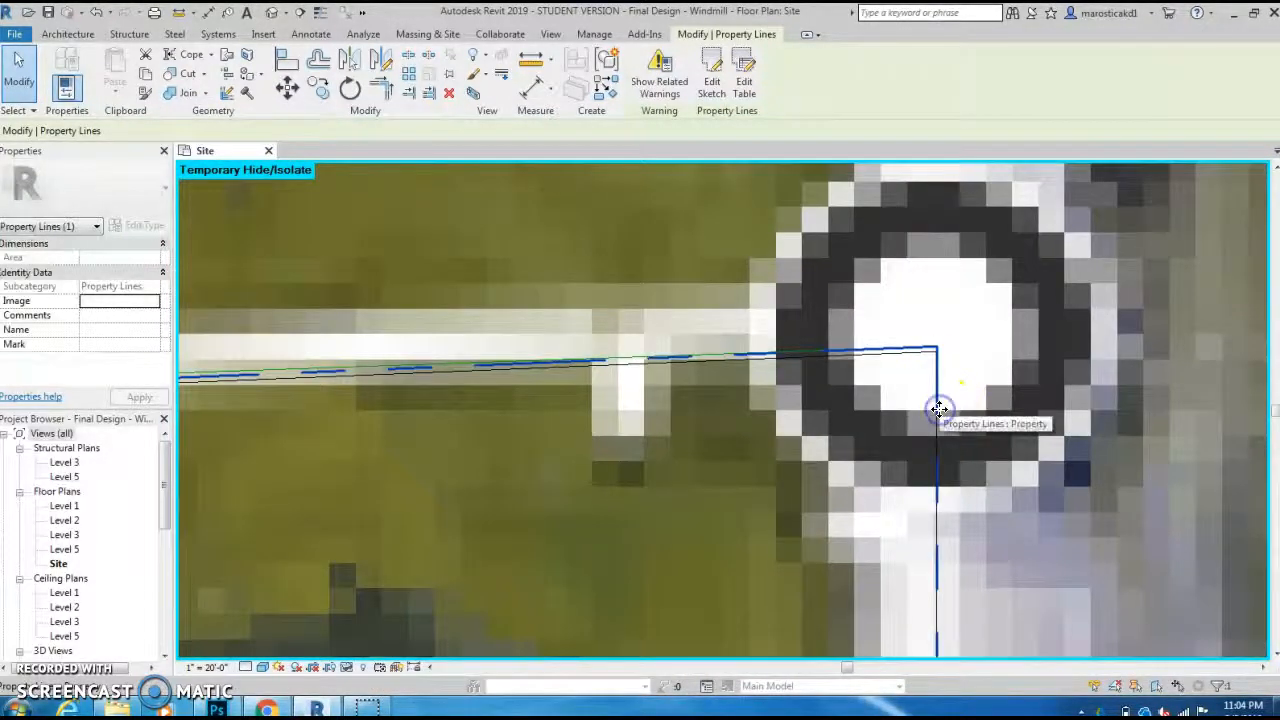
scroll(954, 497, "down", 2)
middle_click_drag(954, 497, 919, 385)
scroll(918, 383, "up", 2)
scroll(914, 417, "up", 3)
scroll(974, 435, "down", 2)
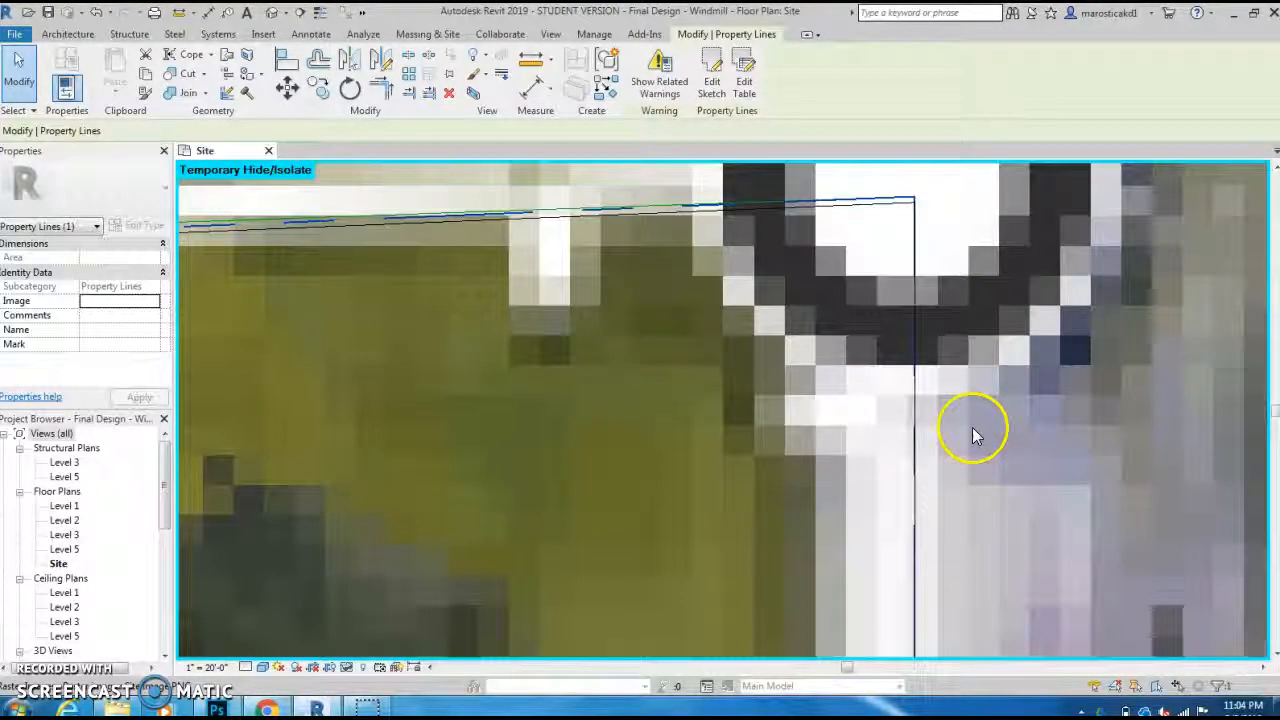
middle_click_drag(973, 428, 952, 413)
Delete the new property line and the traced detail lines that meet at the northeast corner.
left_click(951, 413)
left_click(894, 382)
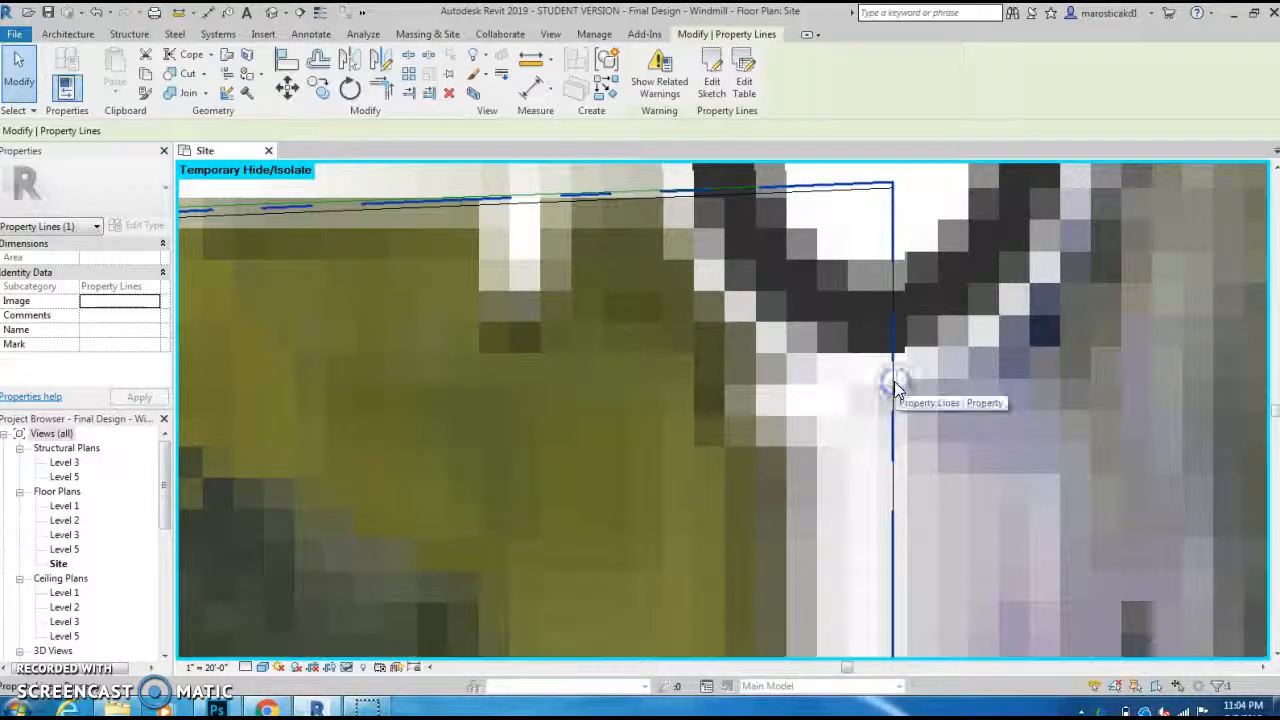
left_click(937, 405)
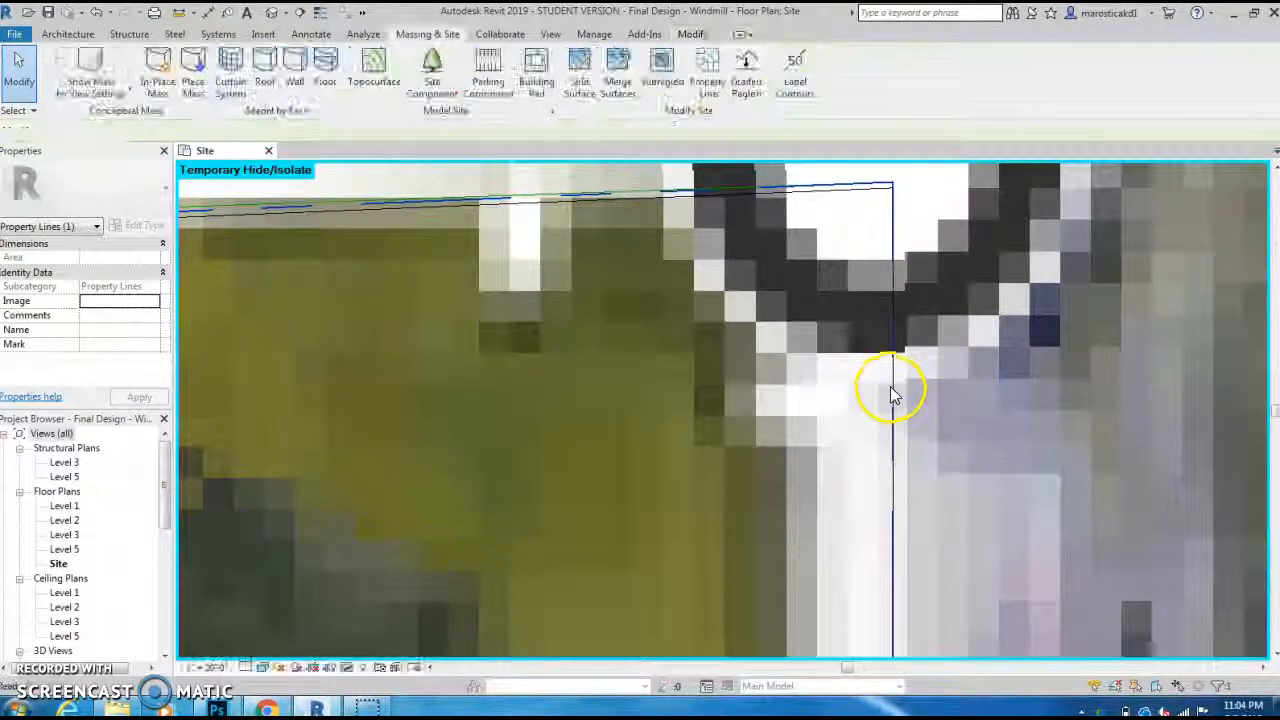
left_click(894, 385)
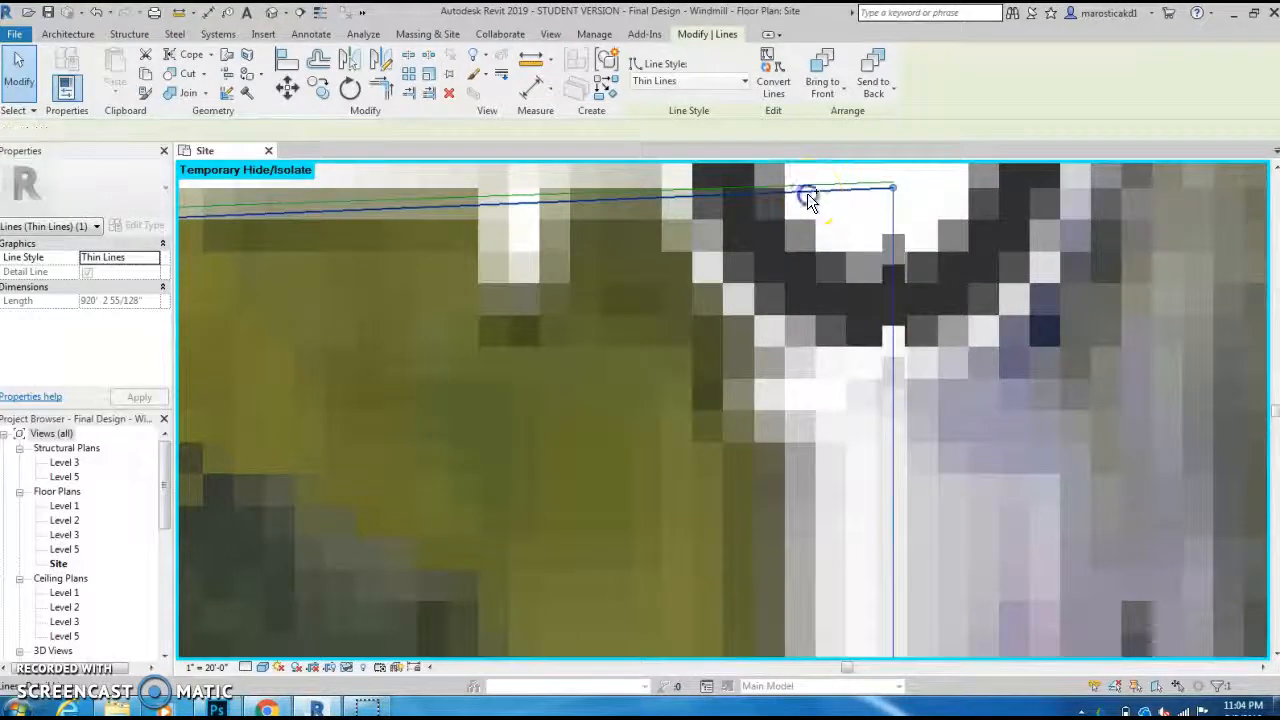
left_click(893, 321)
key("Delete")
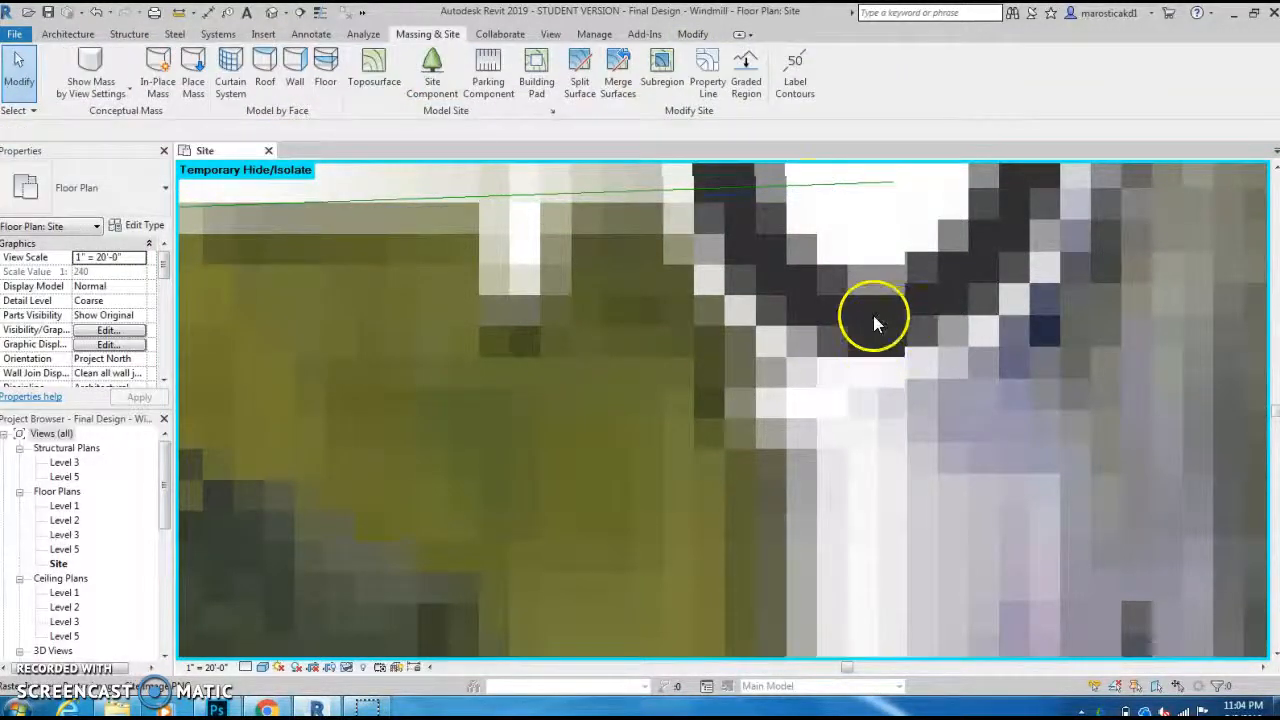
Reset the temporary hide/isolate in the Site plan to bring back the hidden site elements.
left_click(350, 668)
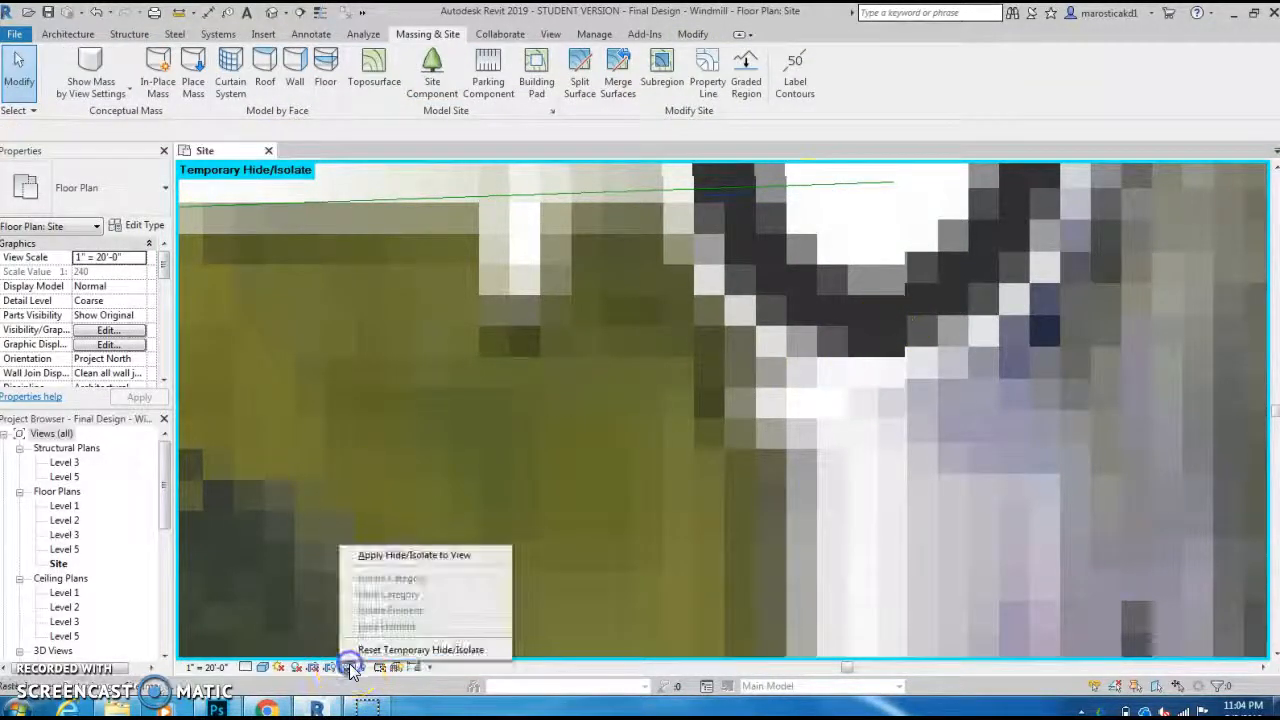
left_click(362, 648)
scroll(769, 473, "down", 3)
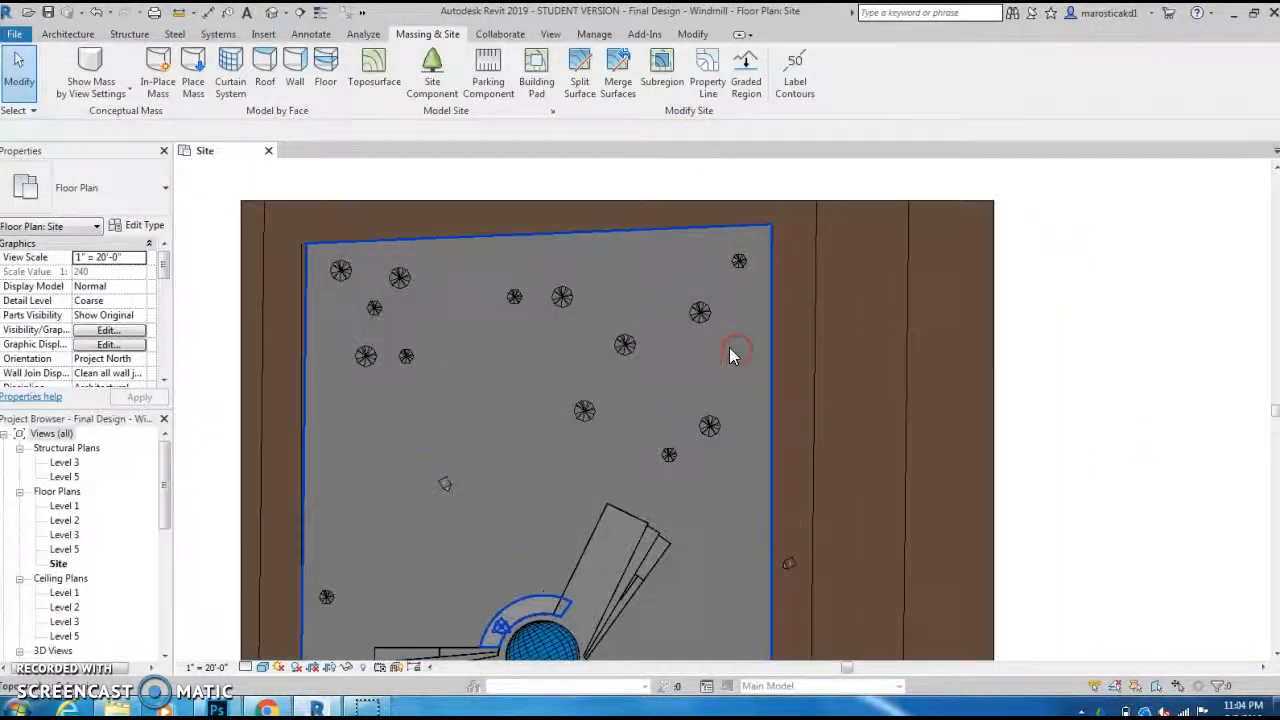
Temporarily hide the grass subregion and the surrounding topography to expose the aerial image.
left_click(730, 354)
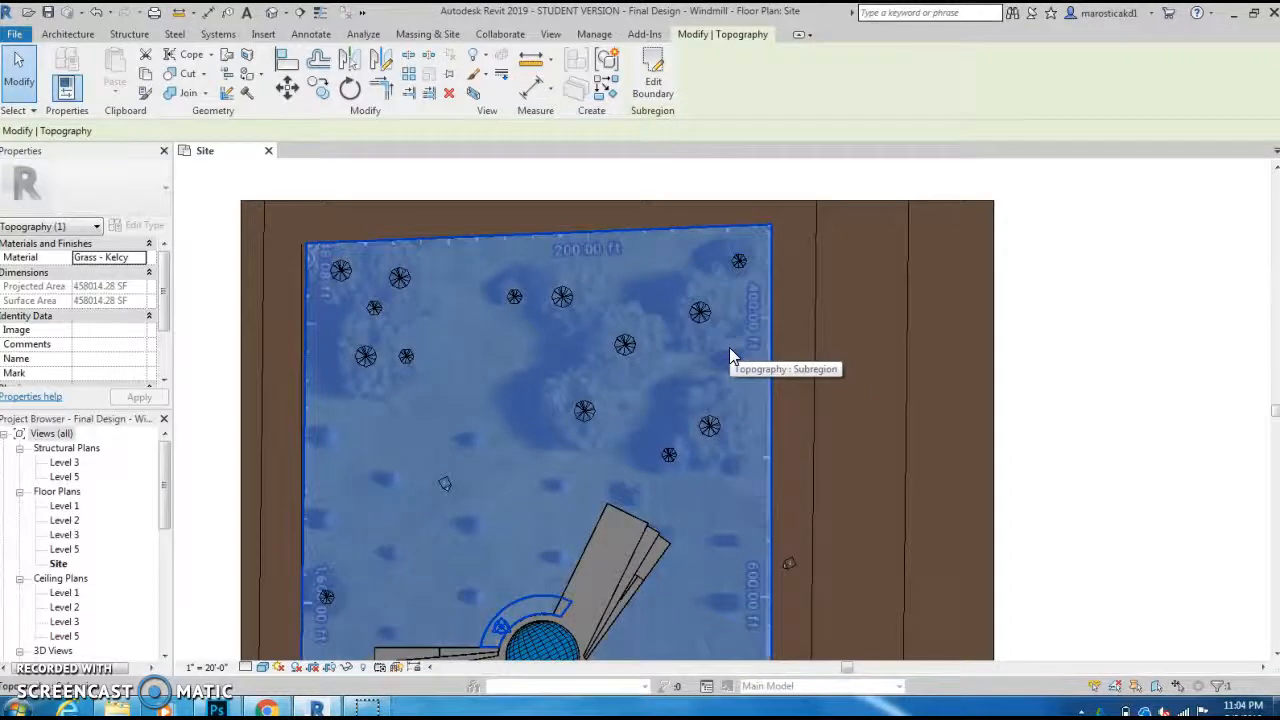
key("h")
key("h")
left_click(917, 327)
key("Escape")
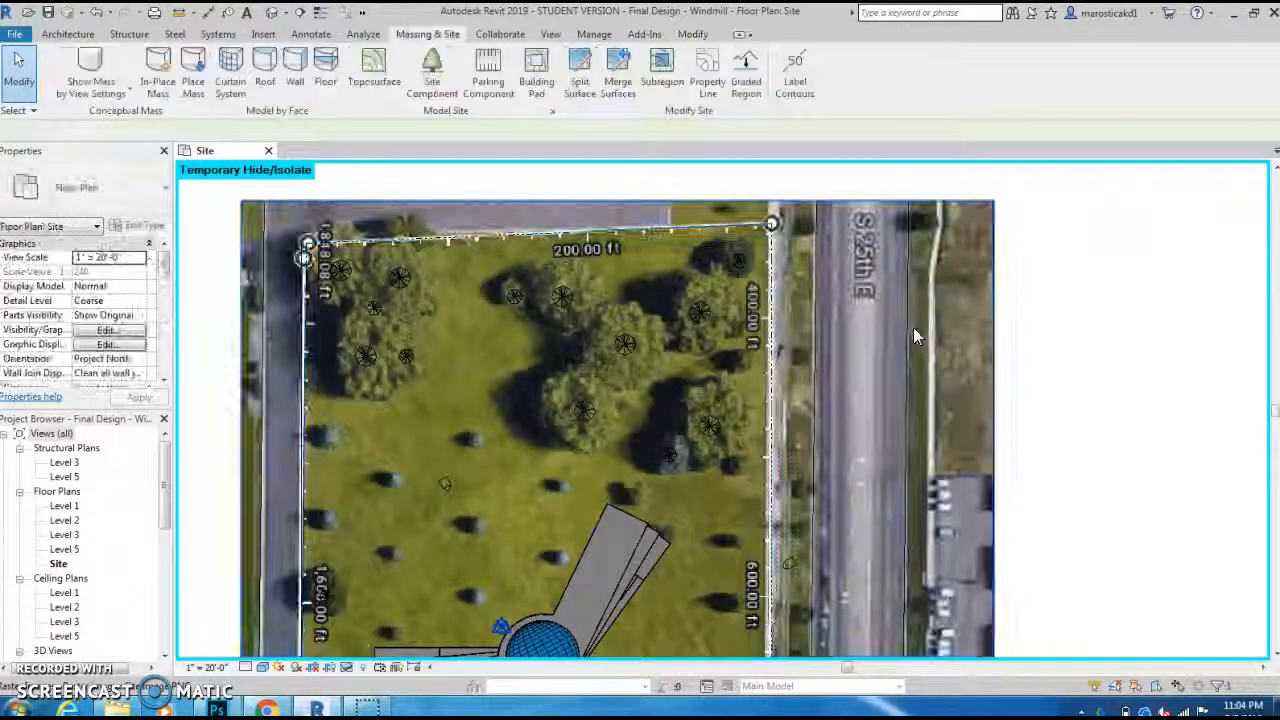
Start a toposurface at absolute elevation 0' 0" and place points at the northwest and northeast property corners.
scroll(777, 255, "up", 5)
scroll(775, 257, "up", 2)
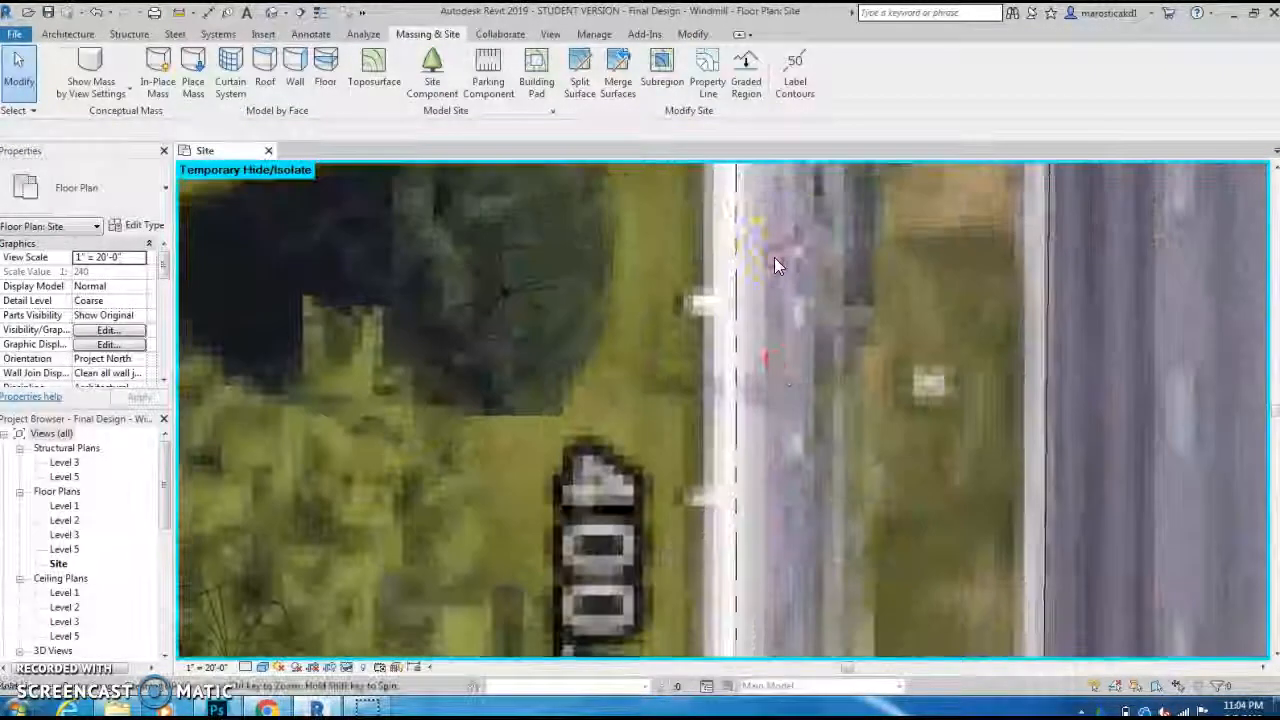
middle_click_drag(774, 253, 772, 404)
scroll(731, 337, "down", 8)
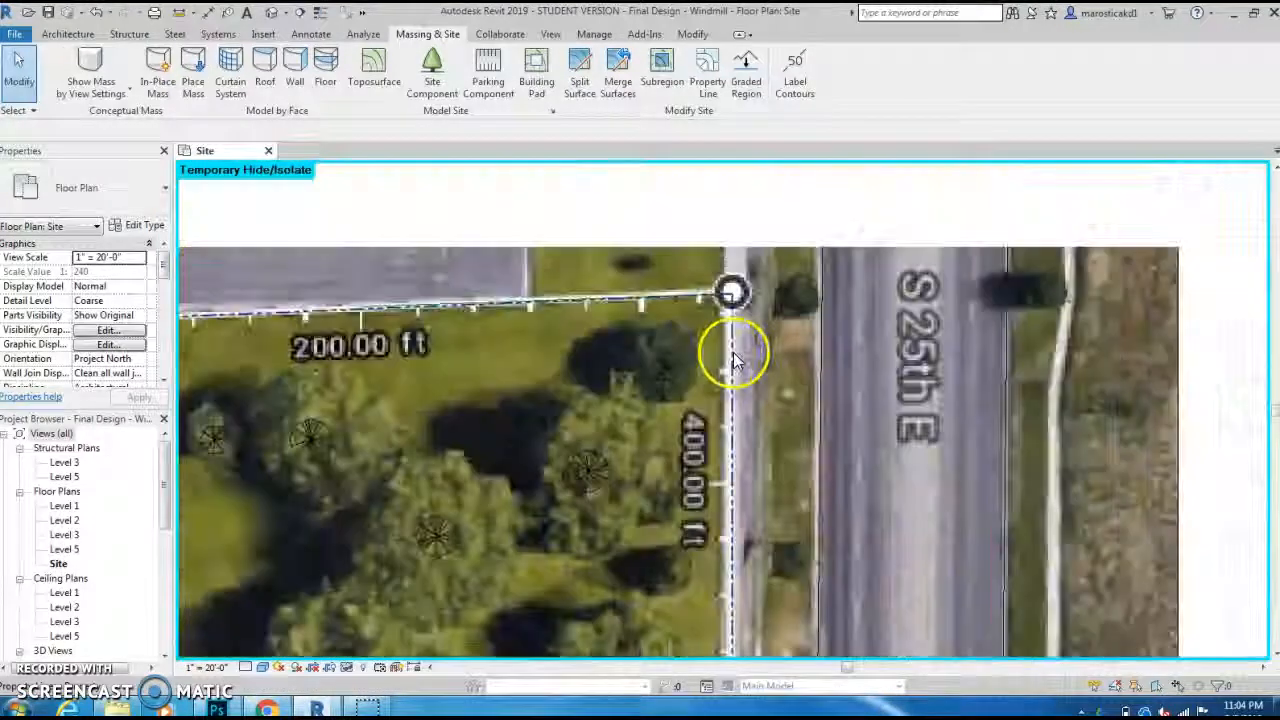
middle_click_drag(840, 397, 775, 407)
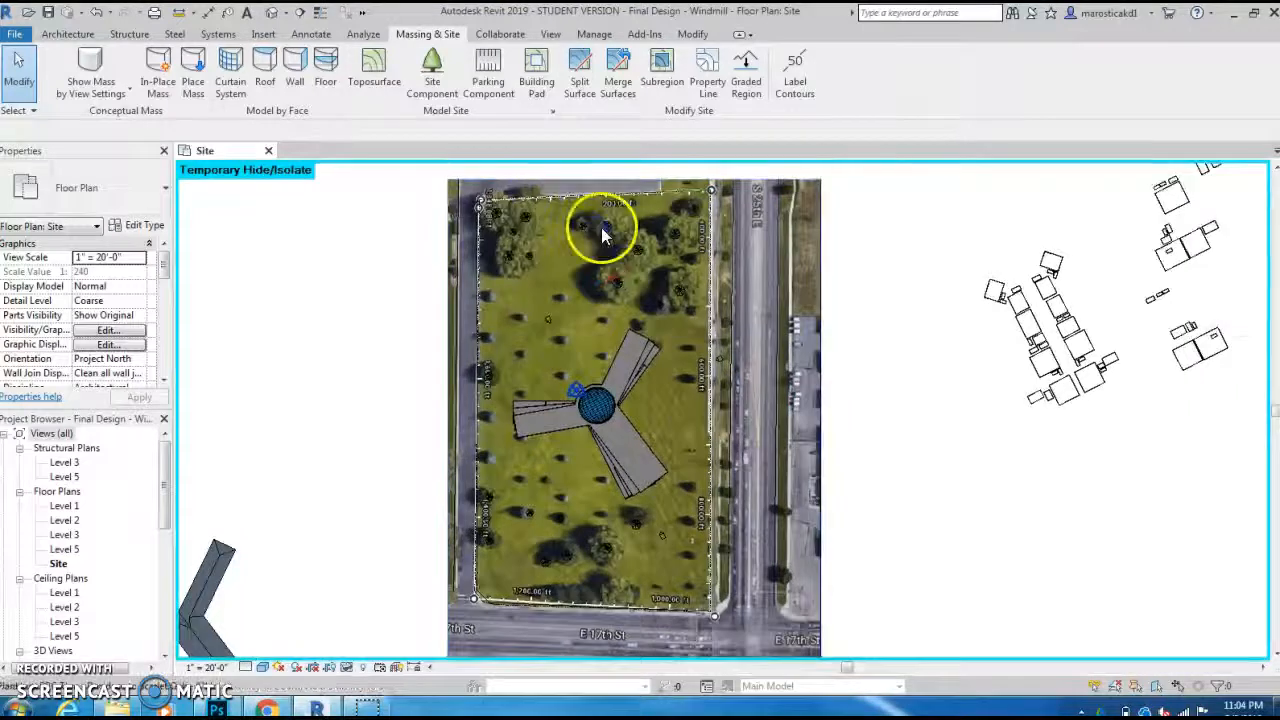
left_click(365, 90)
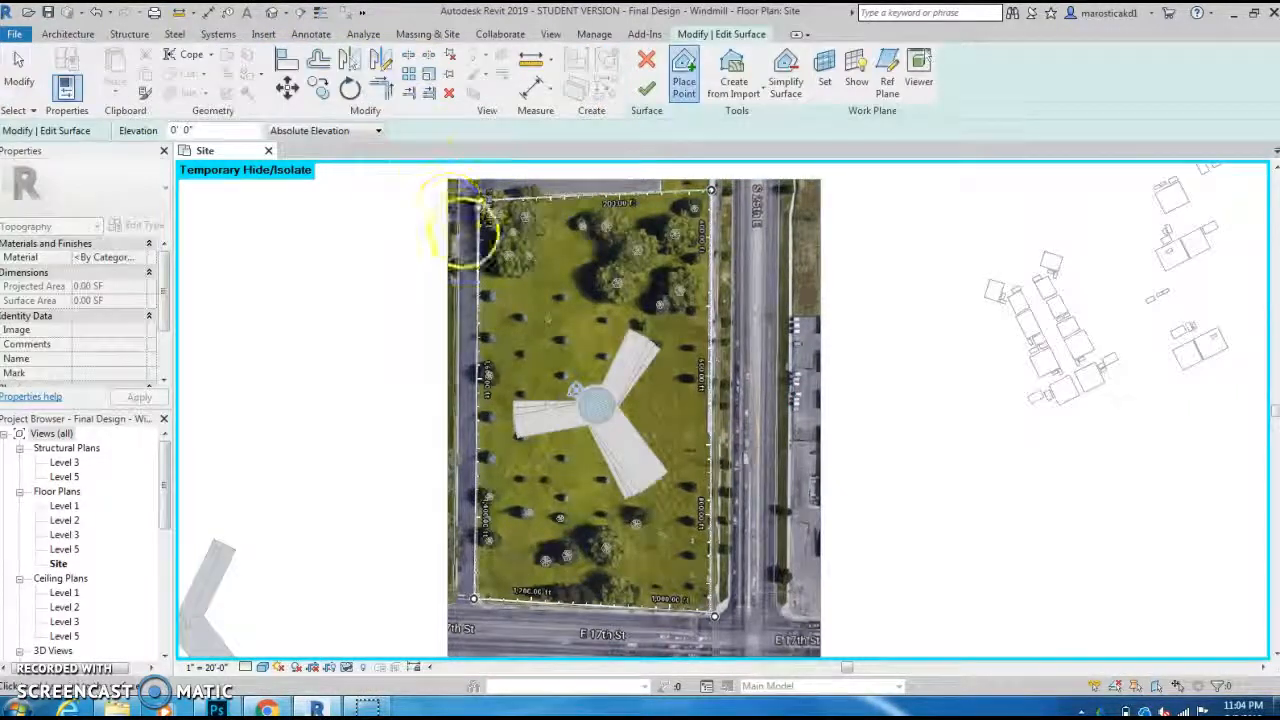
scroll(487, 195, "up", 5)
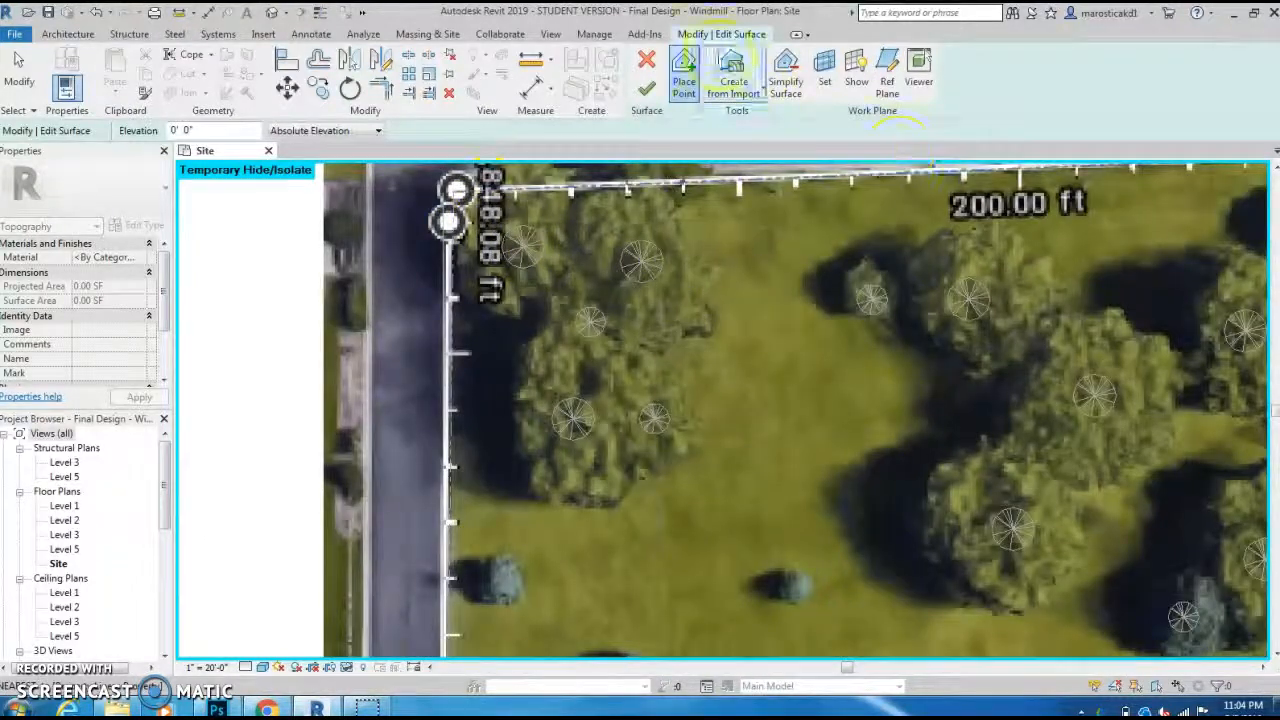
scroll(681, 86, "up", 1)
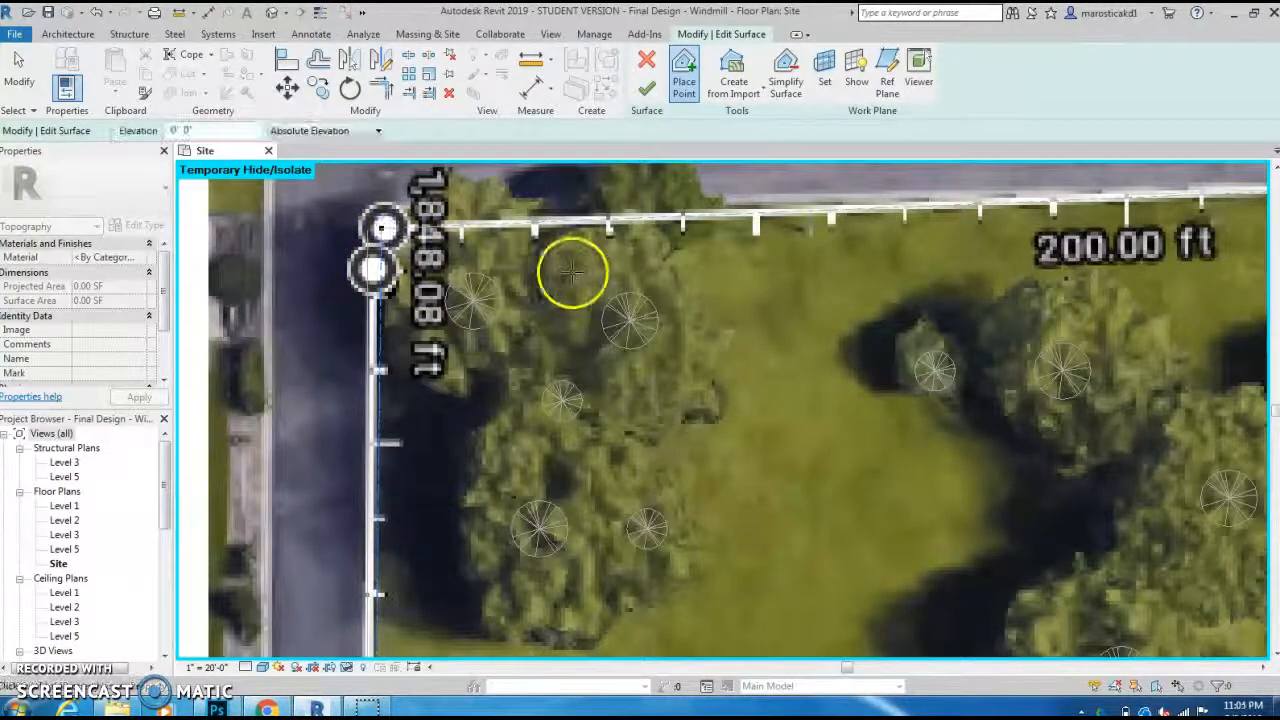
scroll(757, 277, "down", 4)
scroll(778, 268, "up", 4)
scroll(803, 262, "up", 3)
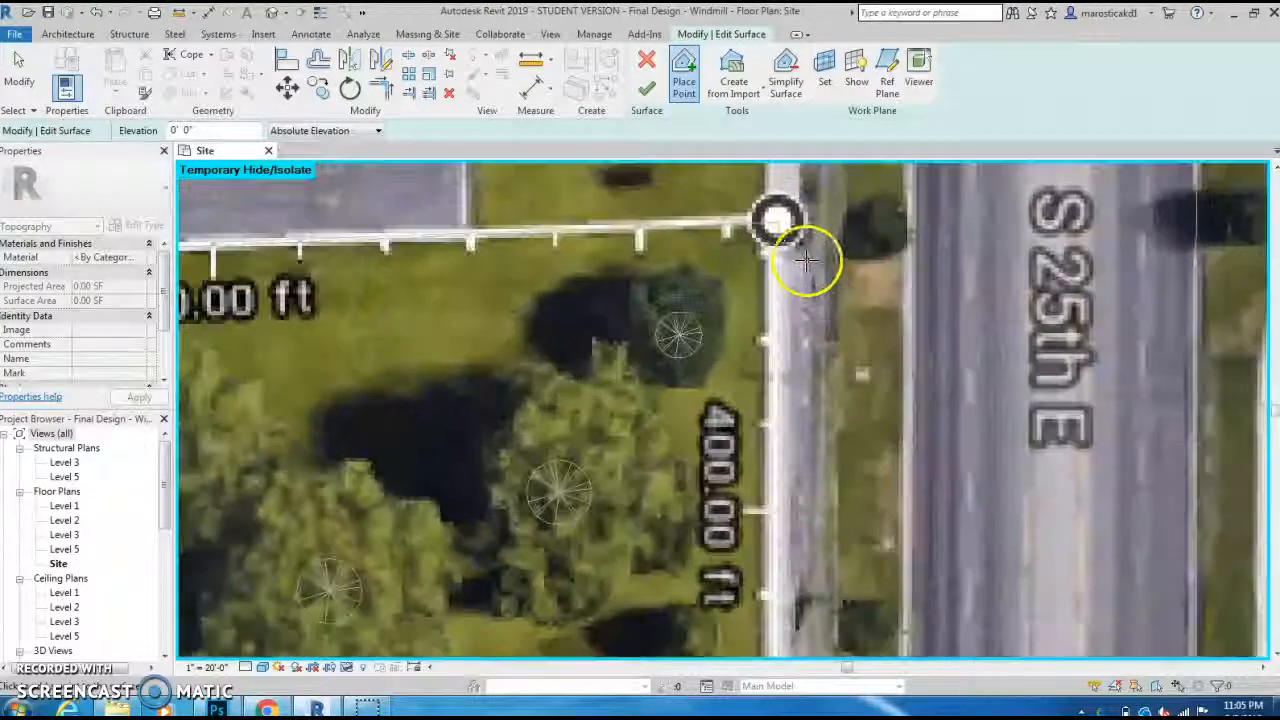
Place a surface point at the southeast property corner, where S 25th E meets E 17th St.
scroll(790, 420, "down", 1)
scroll(792, 370, "down", 5)
middle_click_drag(794, 366, 760, 125)
middle_click_drag(774, 450, 774, 216)
scroll(738, 400, "up", 2)
scroll(729, 357, "up", 4)
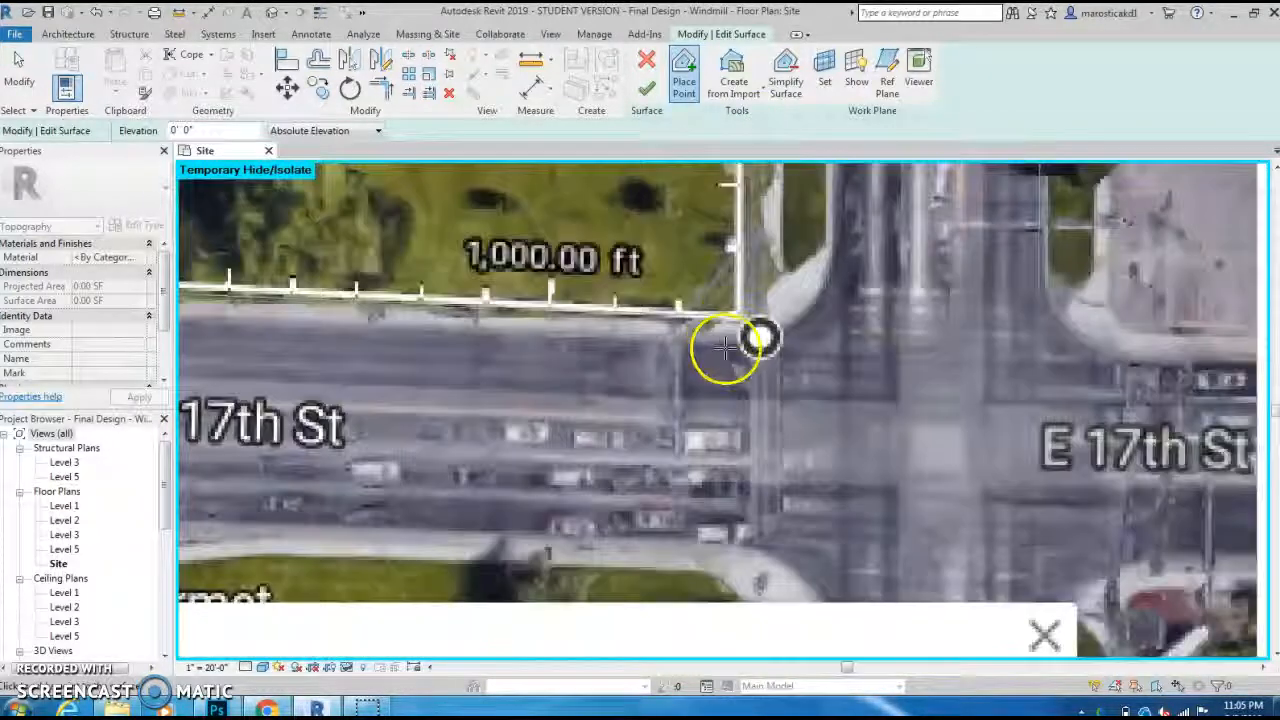
left_click(760, 305)
Place two surface points at the southwest corner, one on the south edge and one on the west edge.
scroll(509, 360, "down", 3)
middle_click_drag(509, 360, 1003, 400)
scroll(640, 420, "down", 2)
middle_click_drag(690, 434, 1046, 484)
scroll(668, 437, "up", 1)
scroll(668, 437, "up", 3)
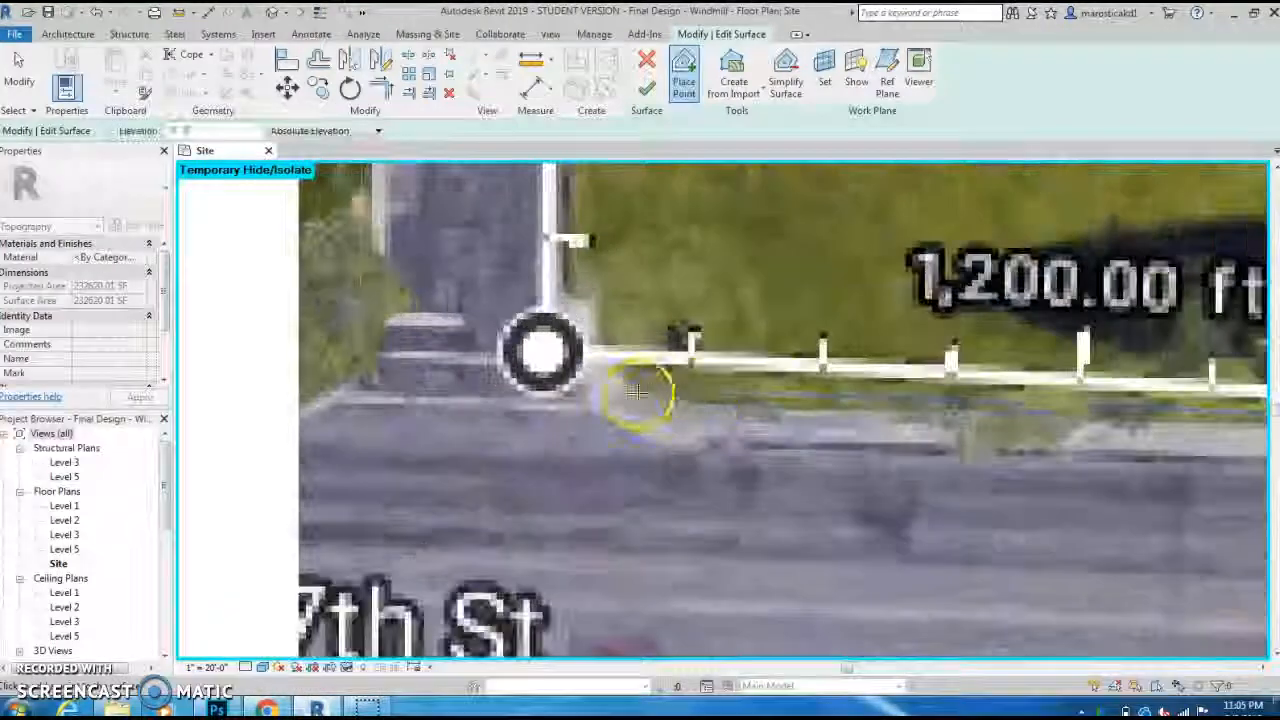
left_click(698, 388)
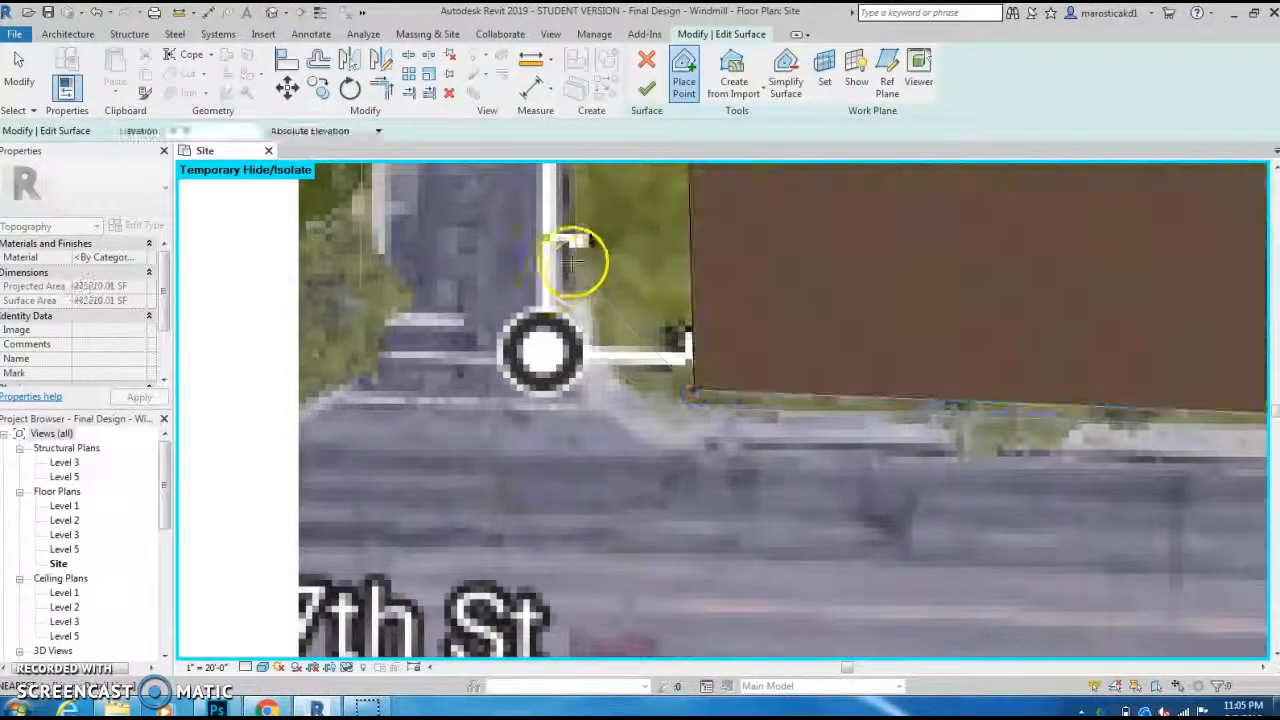
left_click(574, 265)
Check the new surface along its west edge up to the north corners and finish the toposurface.
scroll(578, 263, "down", 2)
middle_click_drag(617, 343, 574, 585)
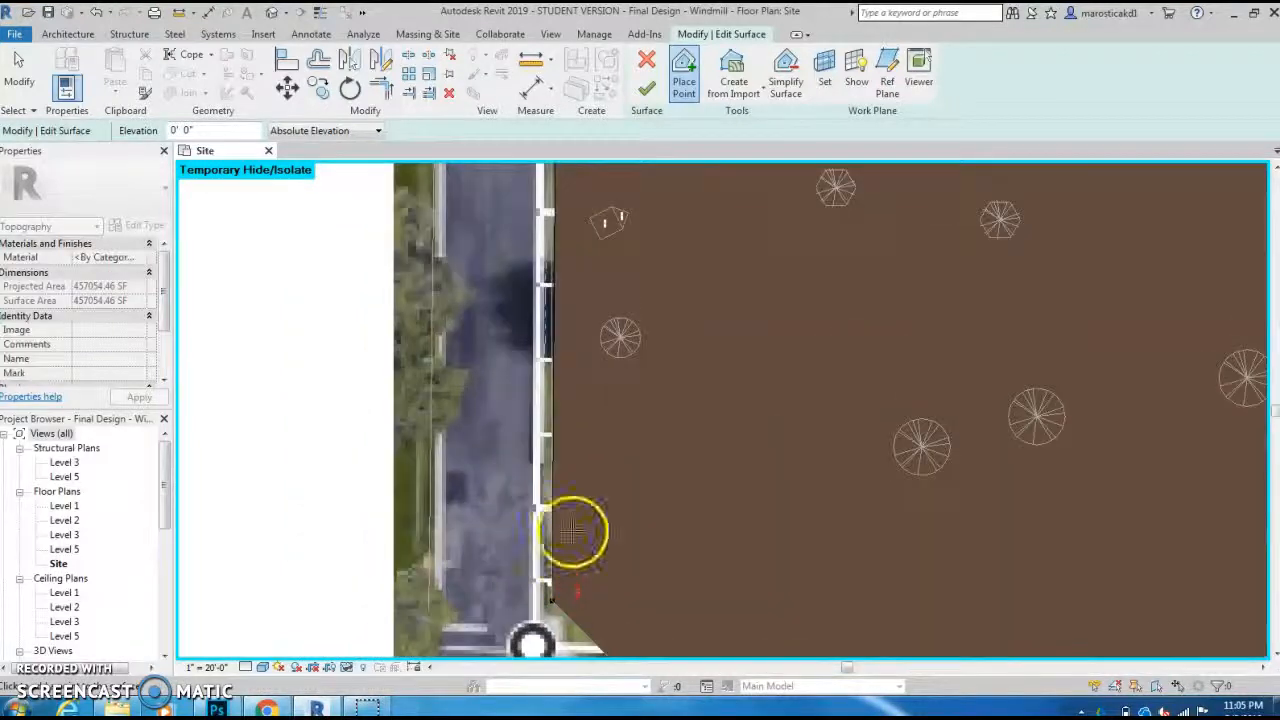
scroll(703, 332, "down", 2)
middle_click_drag(715, 277, 550, 534)
scroll(563, 366, "down", 1)
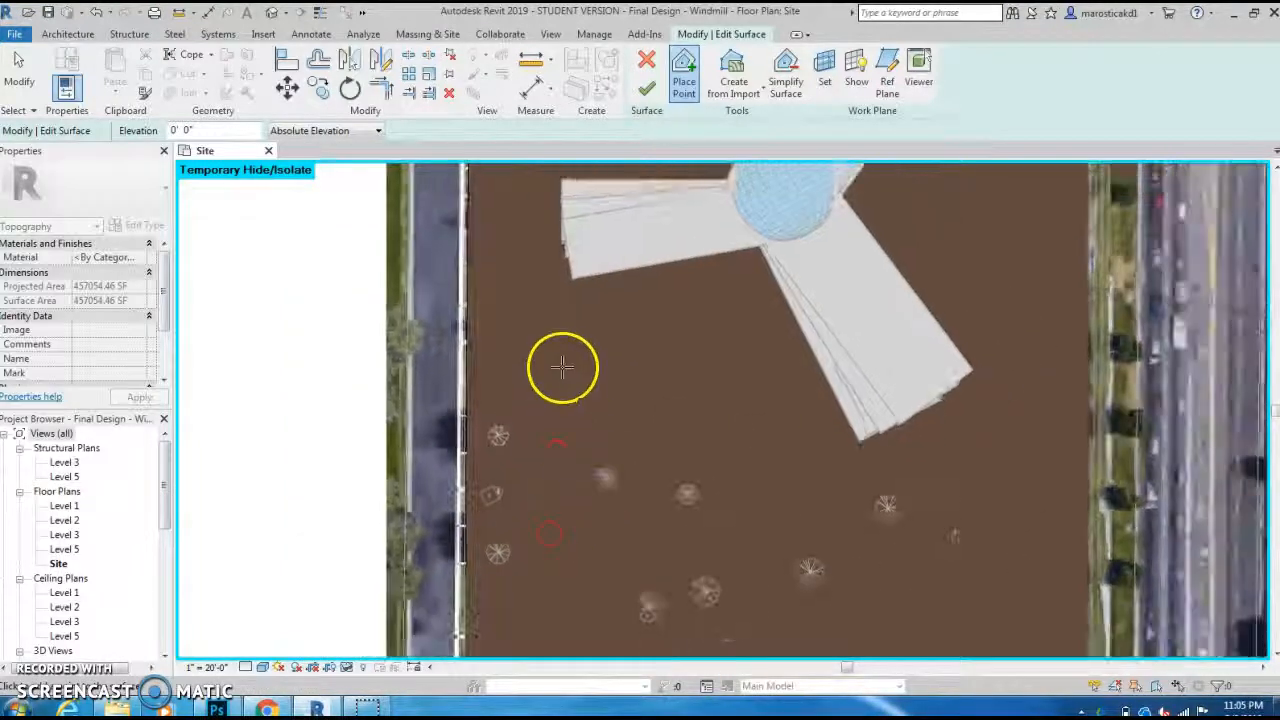
middle_click_drag(565, 364, 580, 560)
scroll(531, 371, "up", 4)
scroll(552, 362, "up", 1)
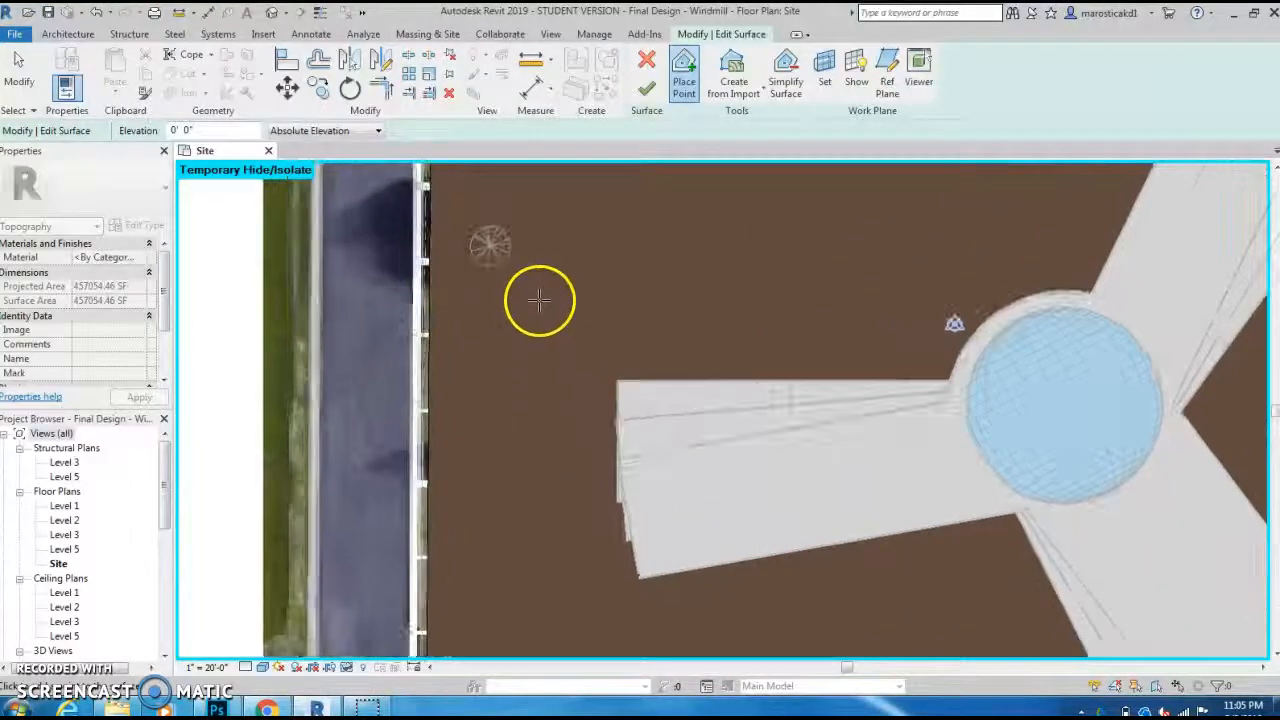
scroll(545, 298, "down", 4)
middle_click_drag(567, 305, 516, 409)
scroll(551, 309, "down", 1)
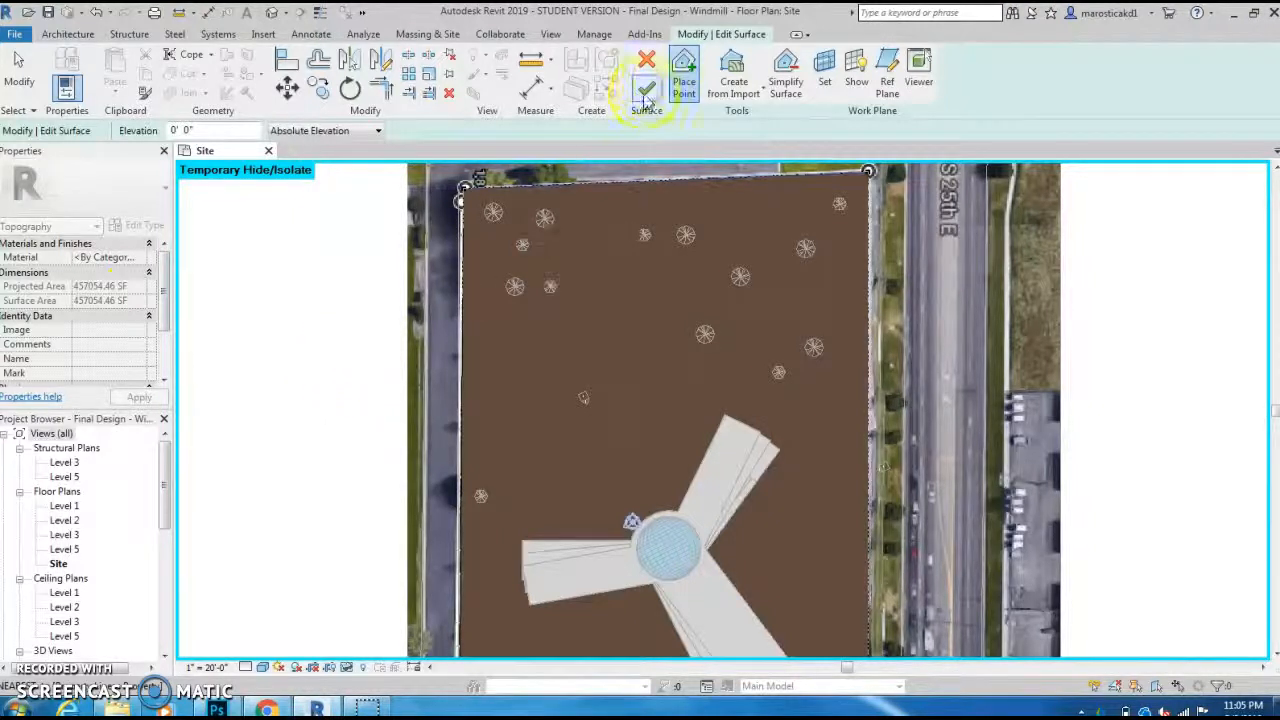
left_click(646, 88)
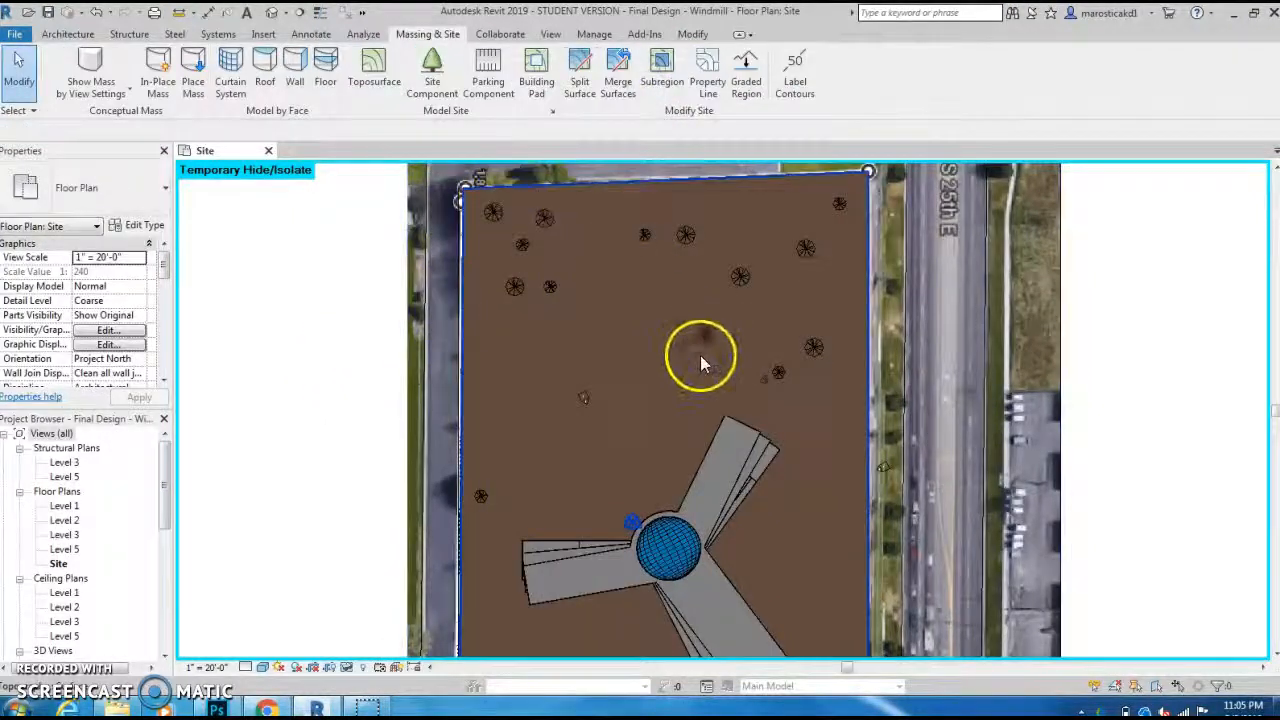
Open the new toposurface for surface editing and select its northwest corner boundary point.
scroll(621, 349, "down", 3)
scroll(611, 283, "up", 2)
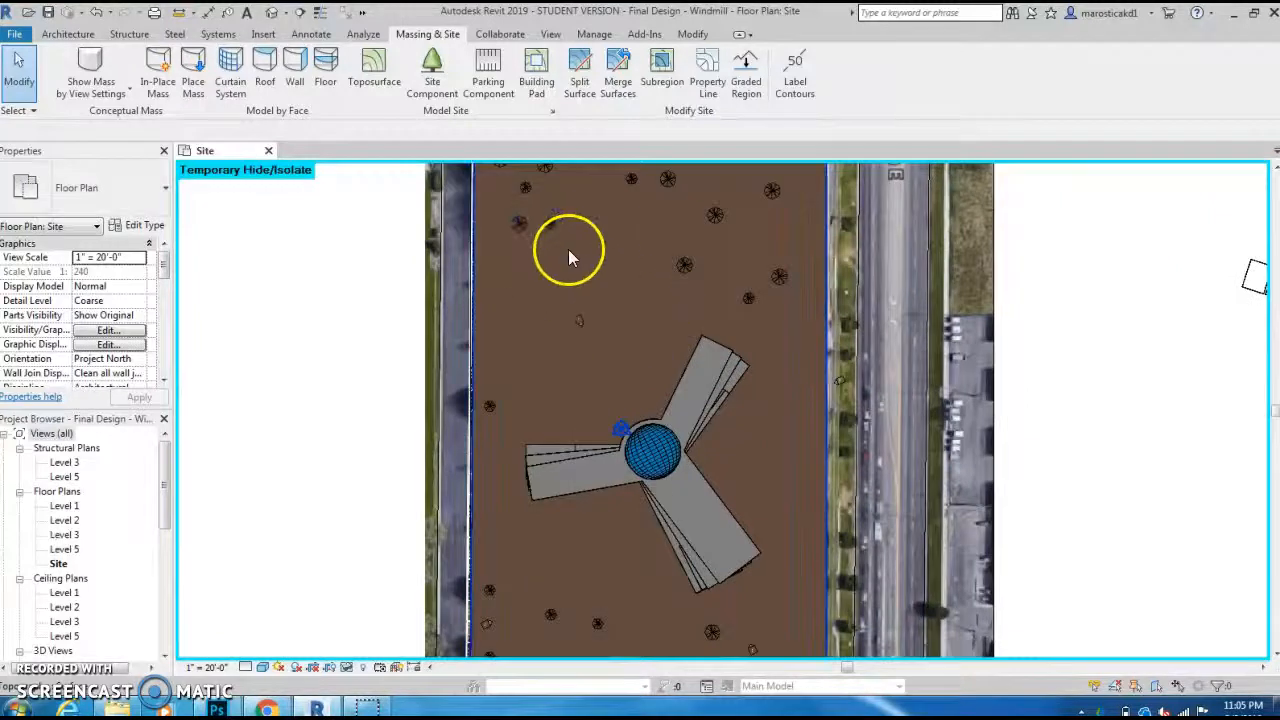
left_click(594, 247)
scroll(600, 300, "down", 2)
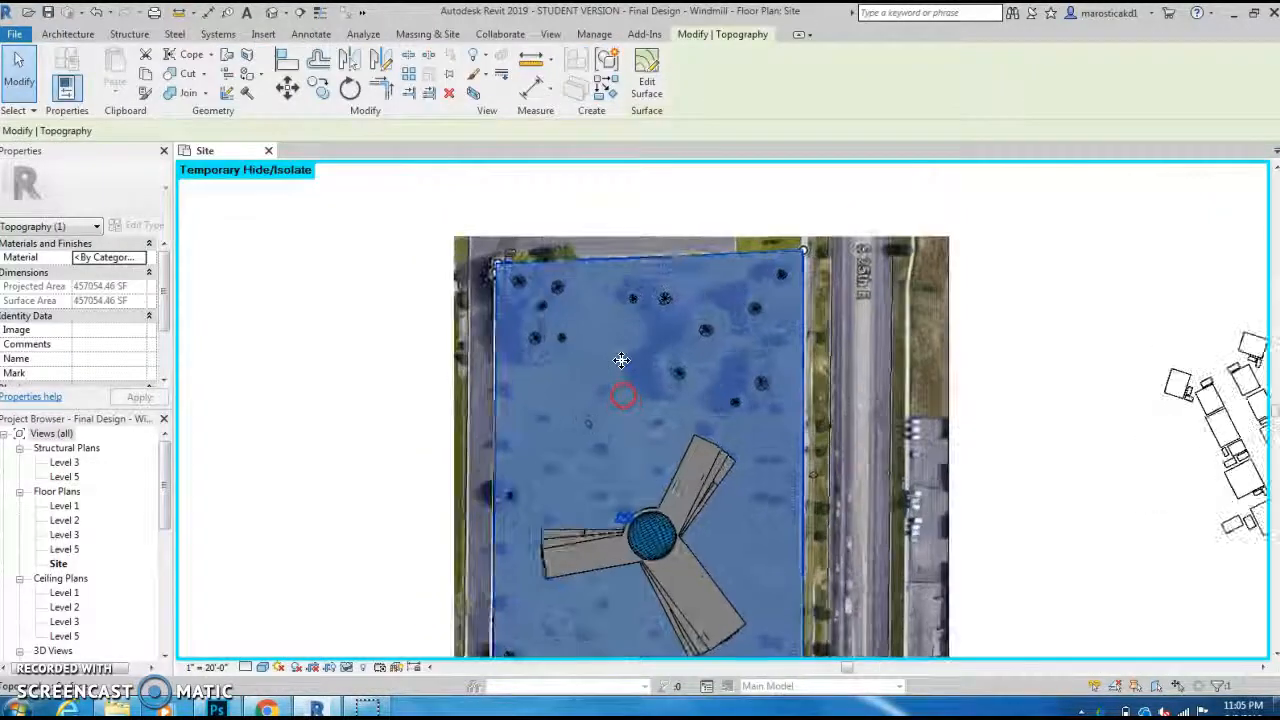
left_click(646, 86)
scroll(533, 207, "up", 6)
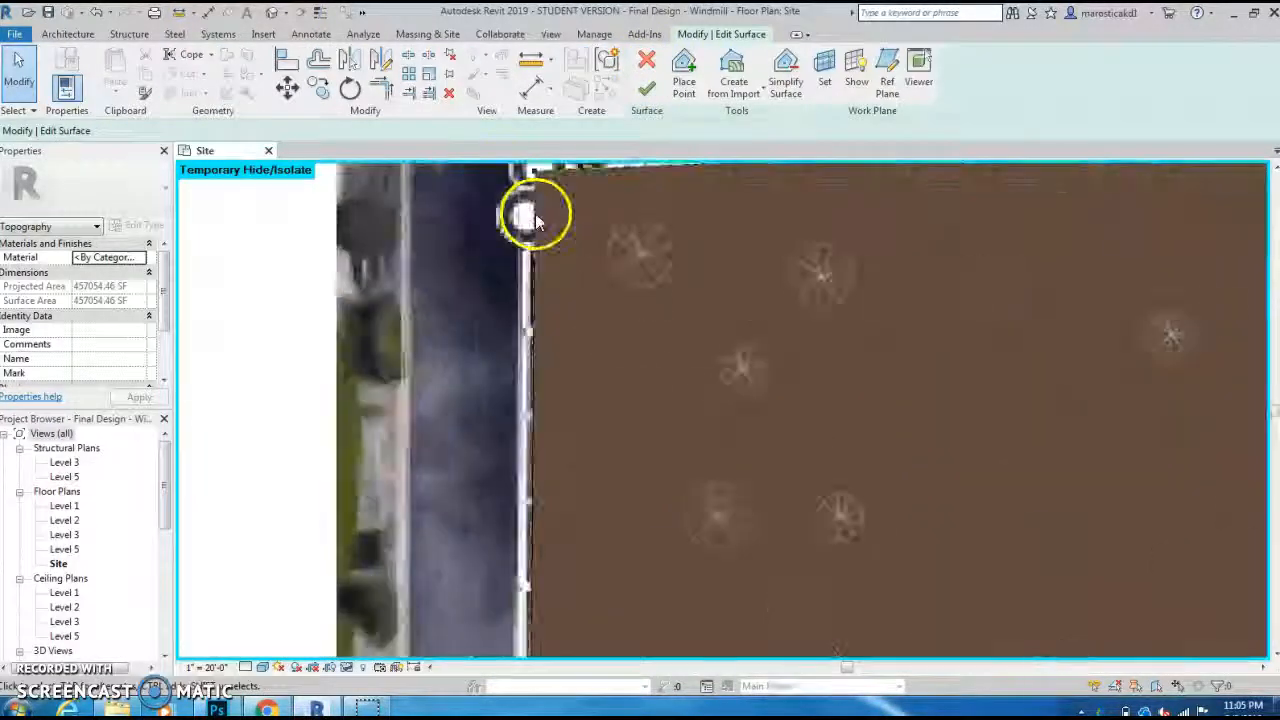
scroll(543, 207, "up", 4)
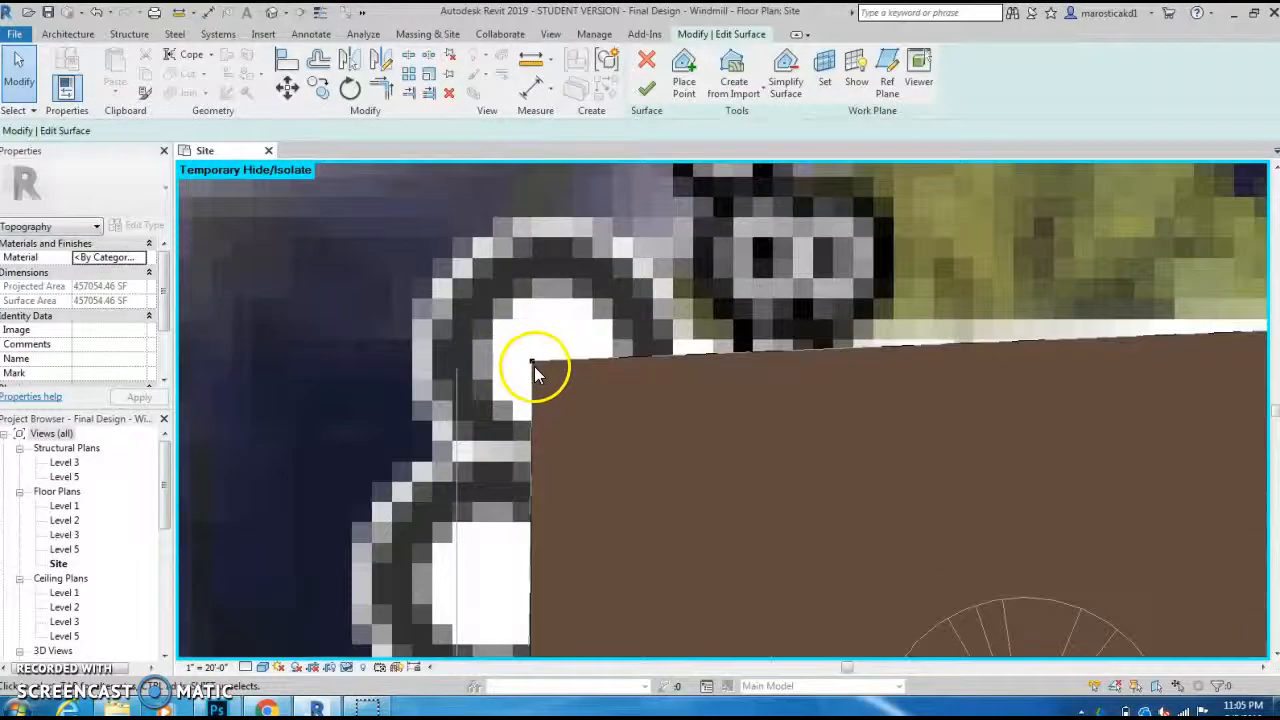
left_click(580, 263)
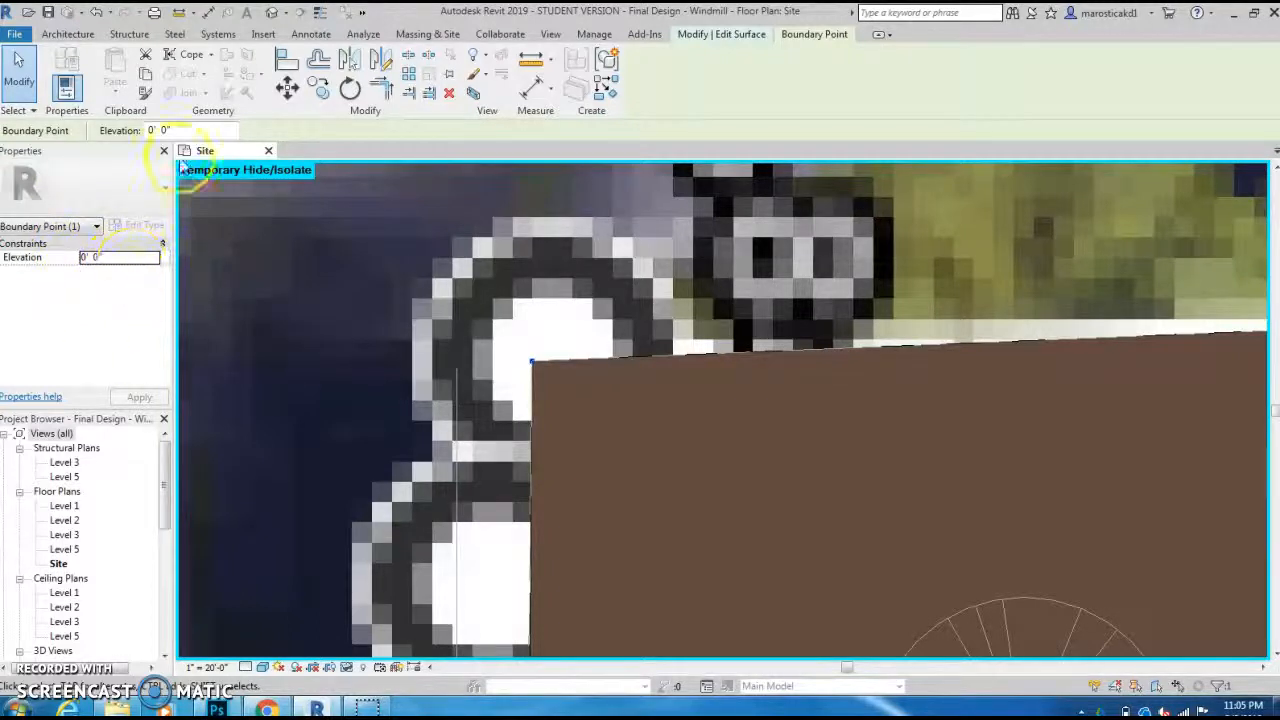
Examine the elevation setting of the northwest boundary point and deselect the point.
scroll(450, 320, "down", 4)
scroll(266, 250, "up", 2)
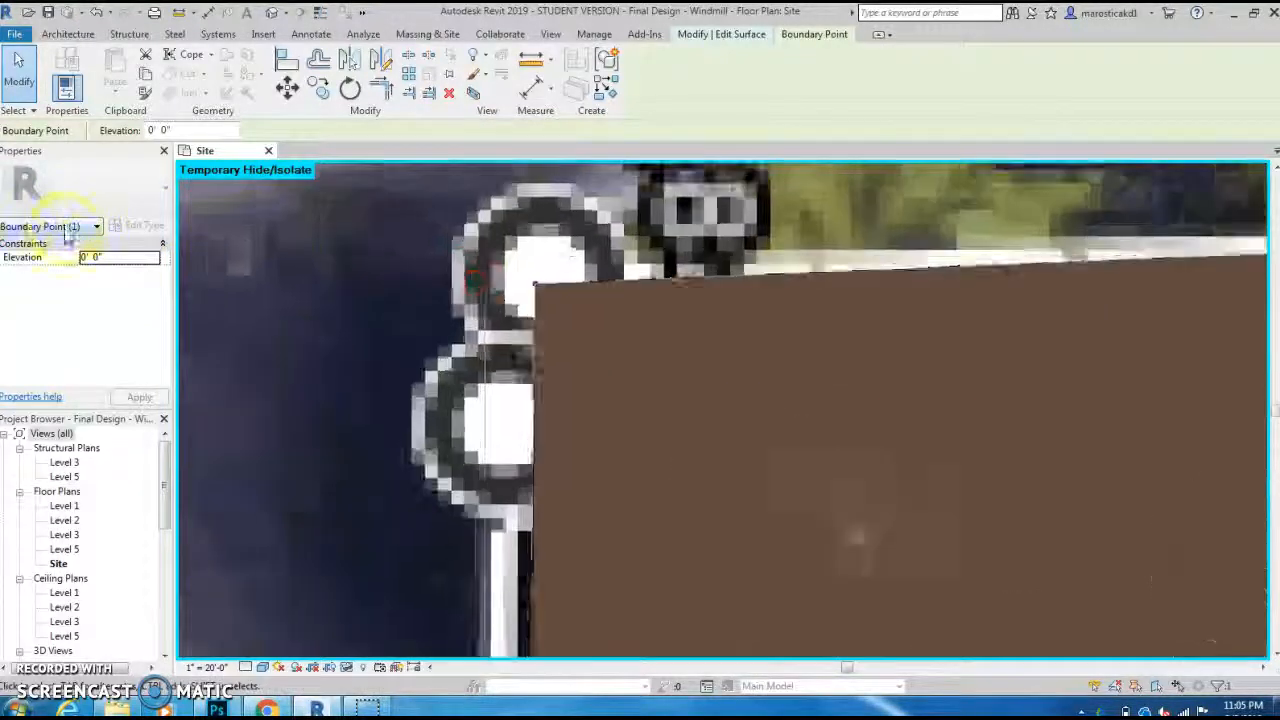
scroll(585, 343, "down", 2)
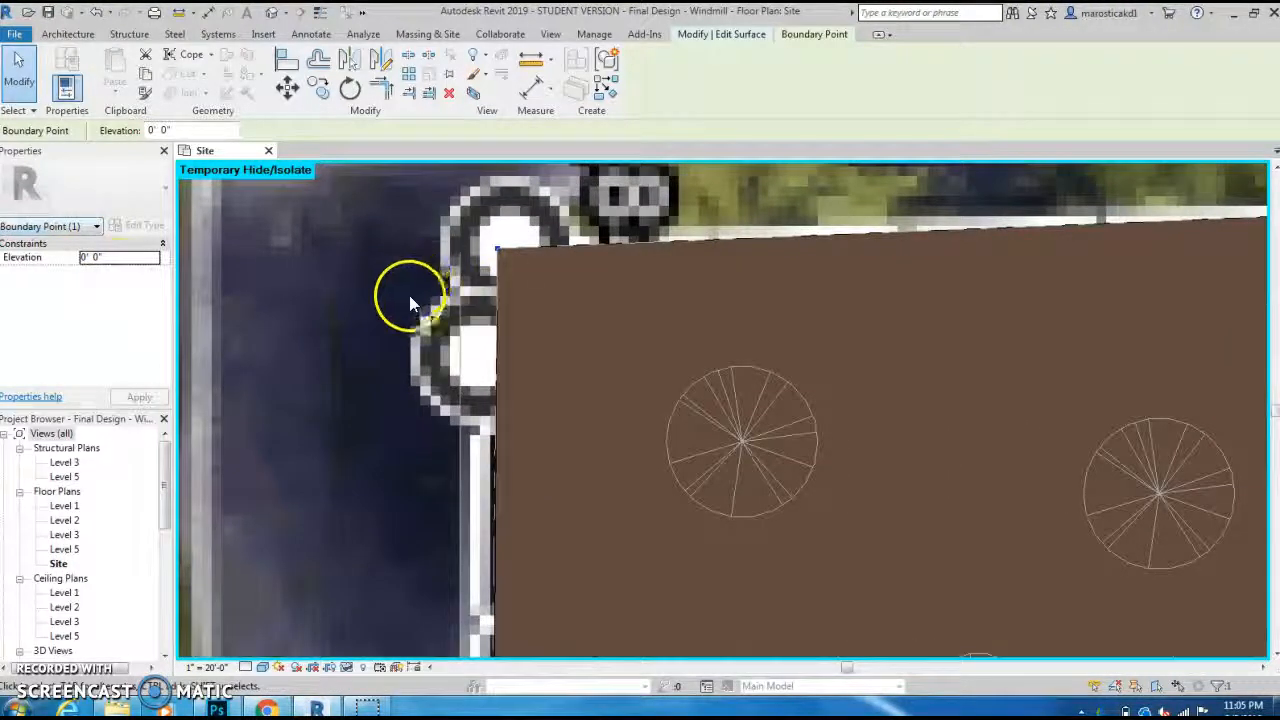
scroll(410, 290, "down", 4)
scroll(405, 290, "down", 3)
left_click(283, 354)
scroll(280, 266, "down", 4)
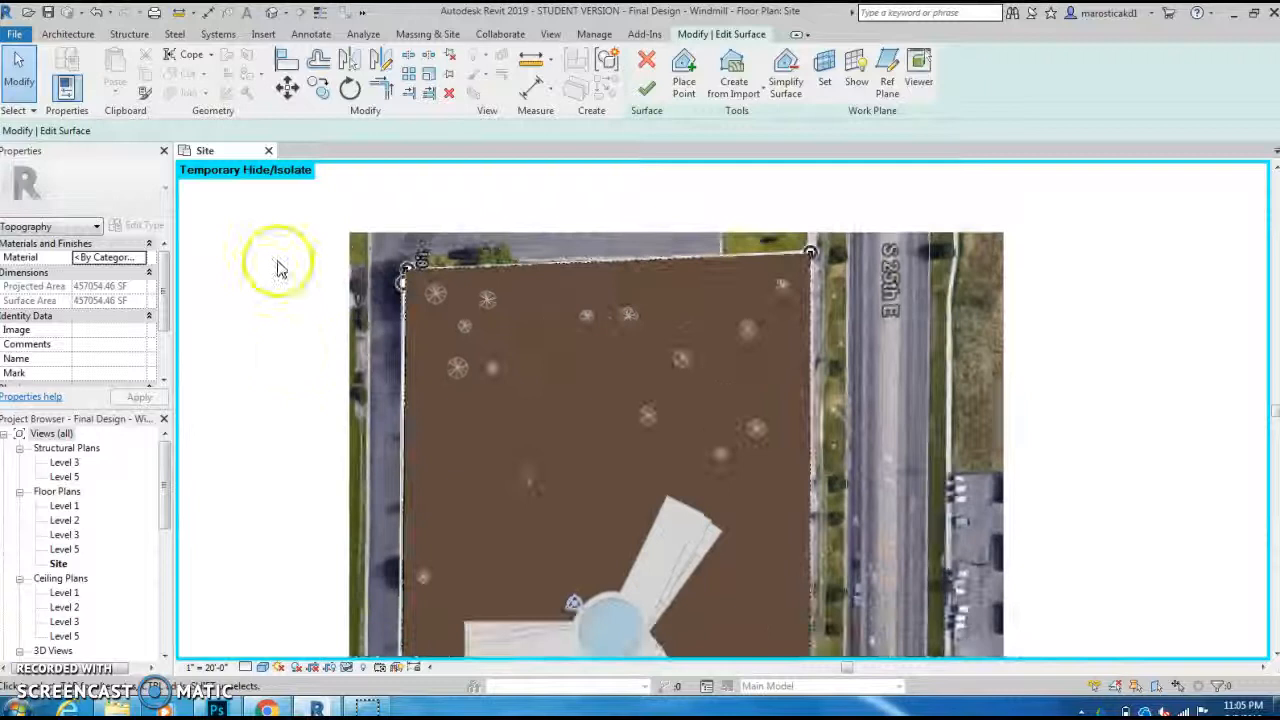
Examine the whole surface around the windmill building and close the surface edit.
scroll(819, 414, "down", 1)
middle_click_drag(819, 414, 821, 360)
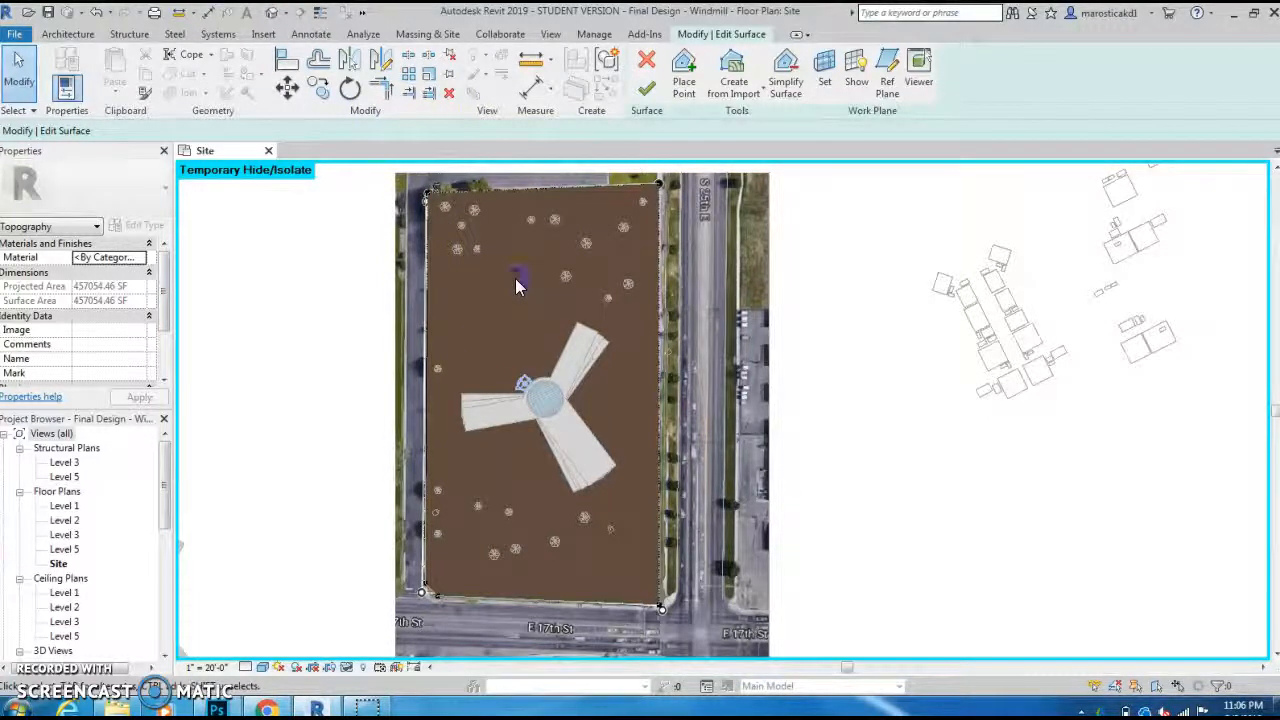
middle_click_drag(850, 418, 833, 467)
scroll(508, 420, "up", 5)
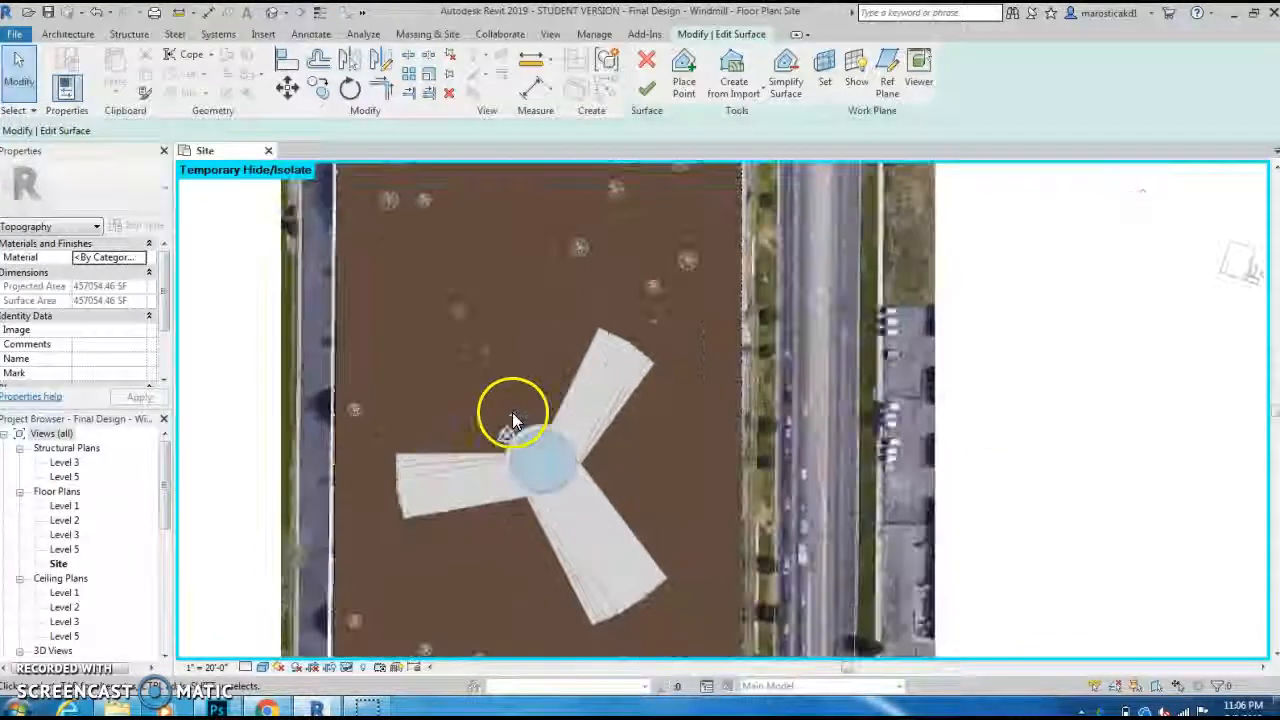
middle_click_drag(559, 291, 614, 296)
scroll(1093, 327, "down", 2)
middle_click_drag(1090, 328, 940, 364)
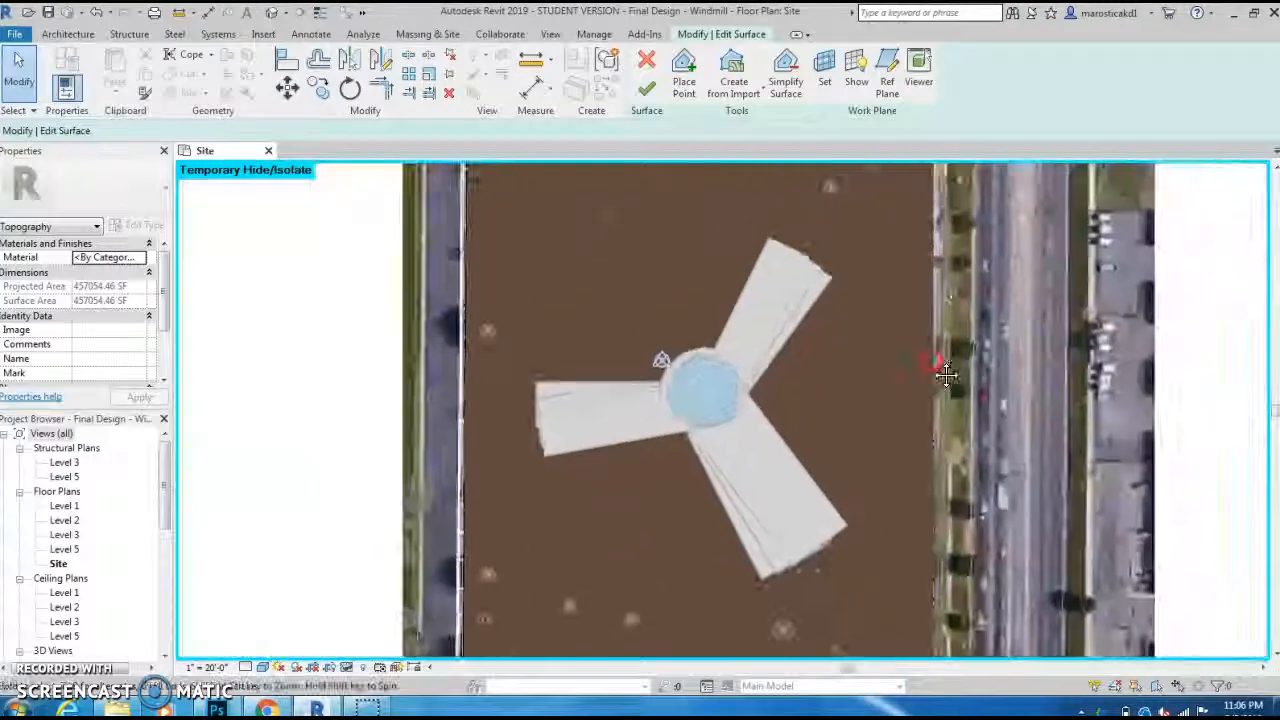
left_click(657, 84)
Start a subregion and pick the curved wall beside the dome and its two adjoining wing walls as boundary lines.
scroll(753, 296, "down", 1)
middle_click_drag(752, 298, 727, 337)
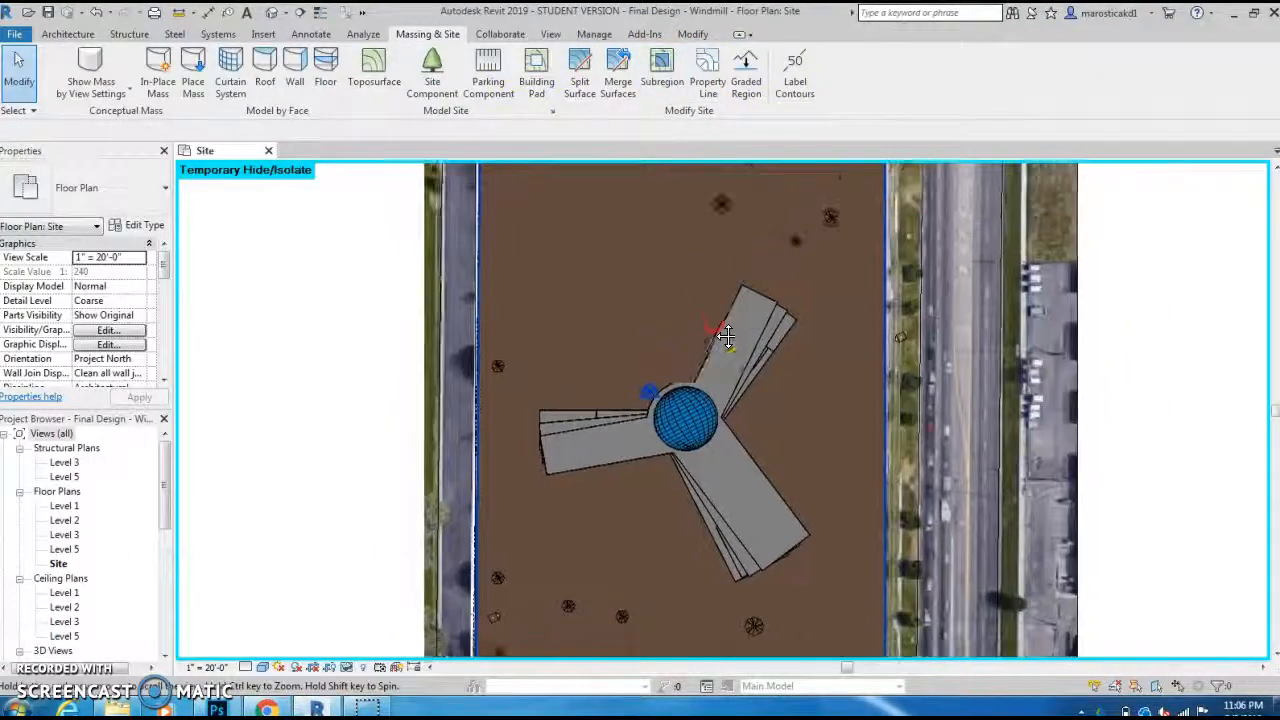
scroll(726, 338, "up", 1)
left_click(530, 90)
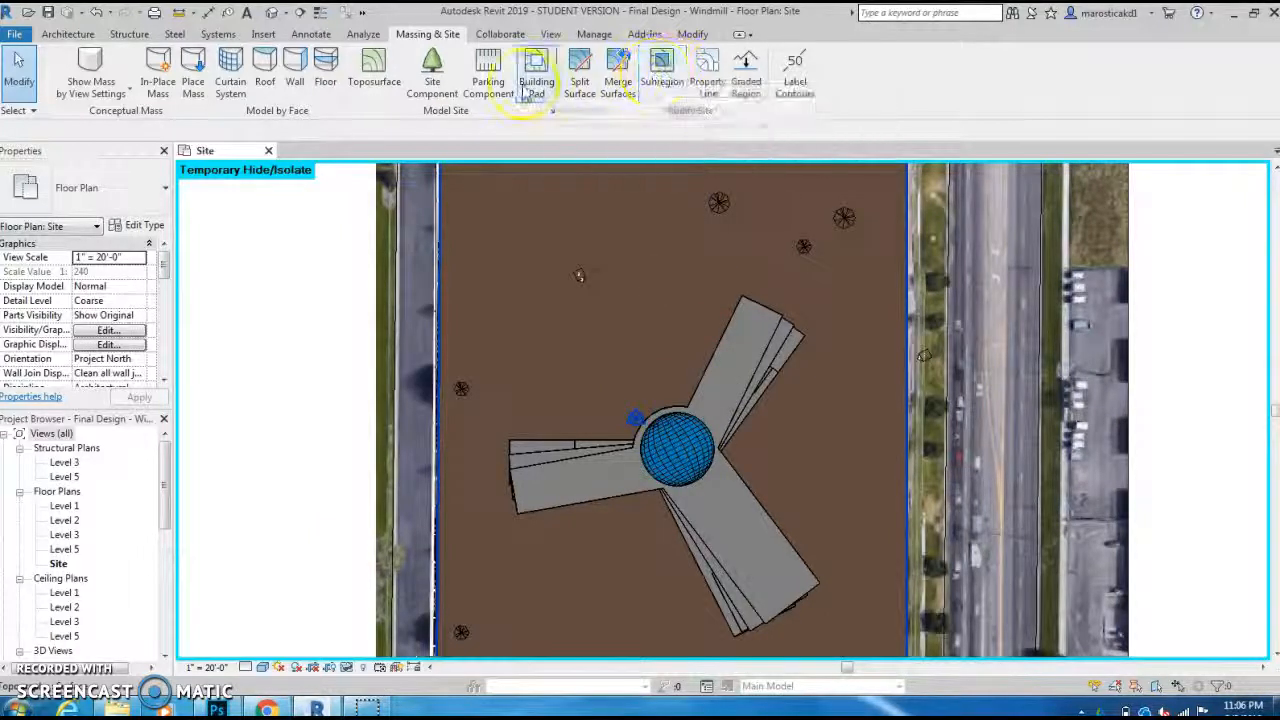
left_click(662, 72)
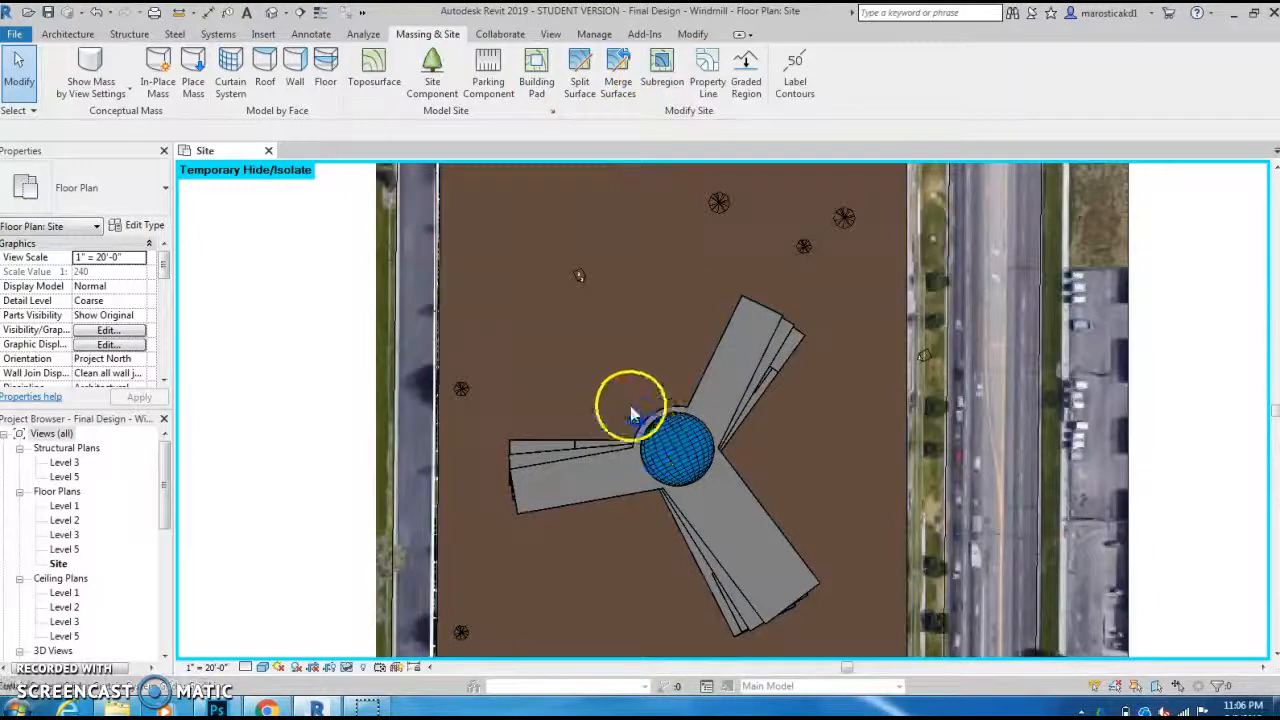
left_click(670, 90)
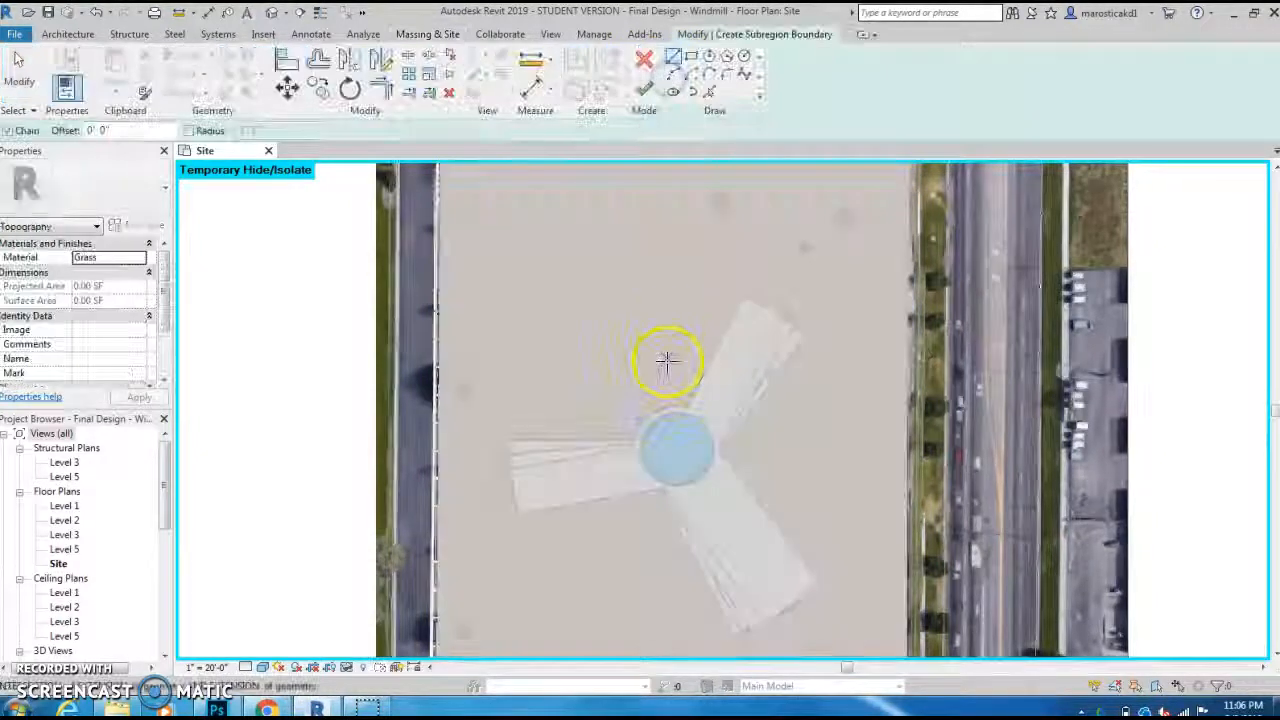
scroll(650, 453, "up", 1)
scroll(650, 453, "up", 2)
scroll(655, 290, "up", 1)
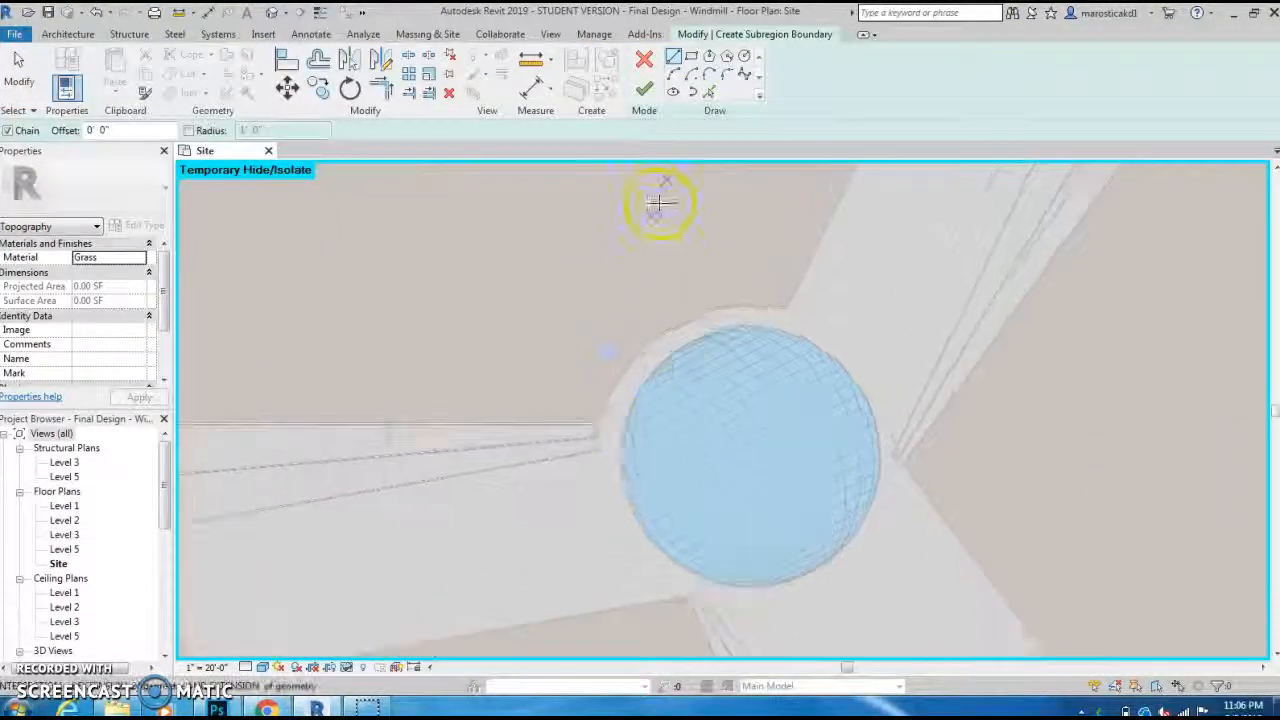
left_click(709, 92)
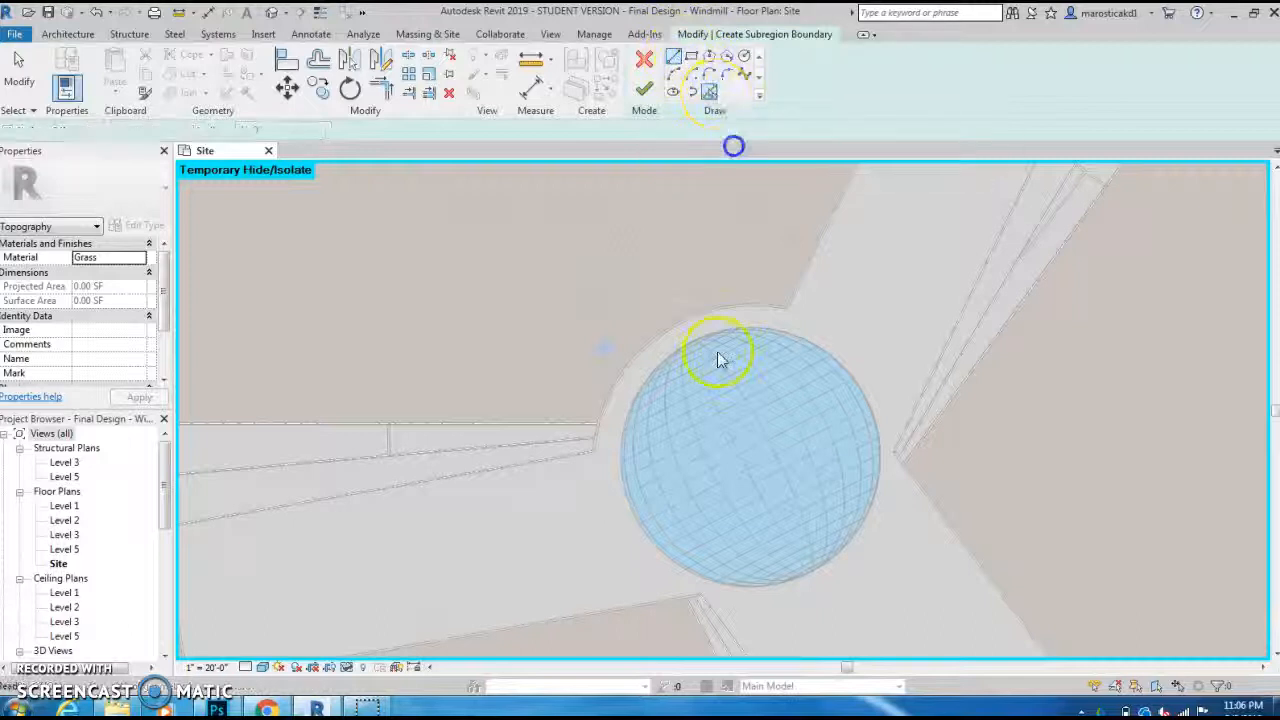
scroll(642, 340, "up", 2)
left_click(648, 350)
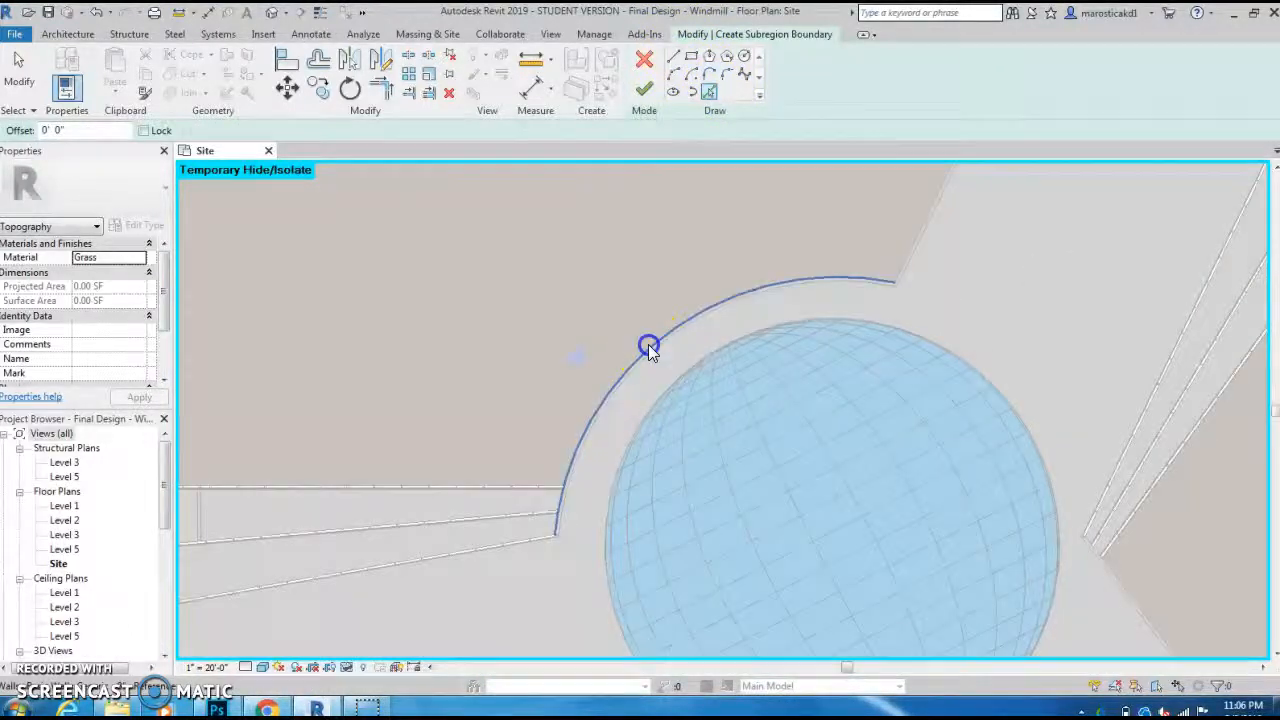
left_click(709, 92)
left_click(464, 484)
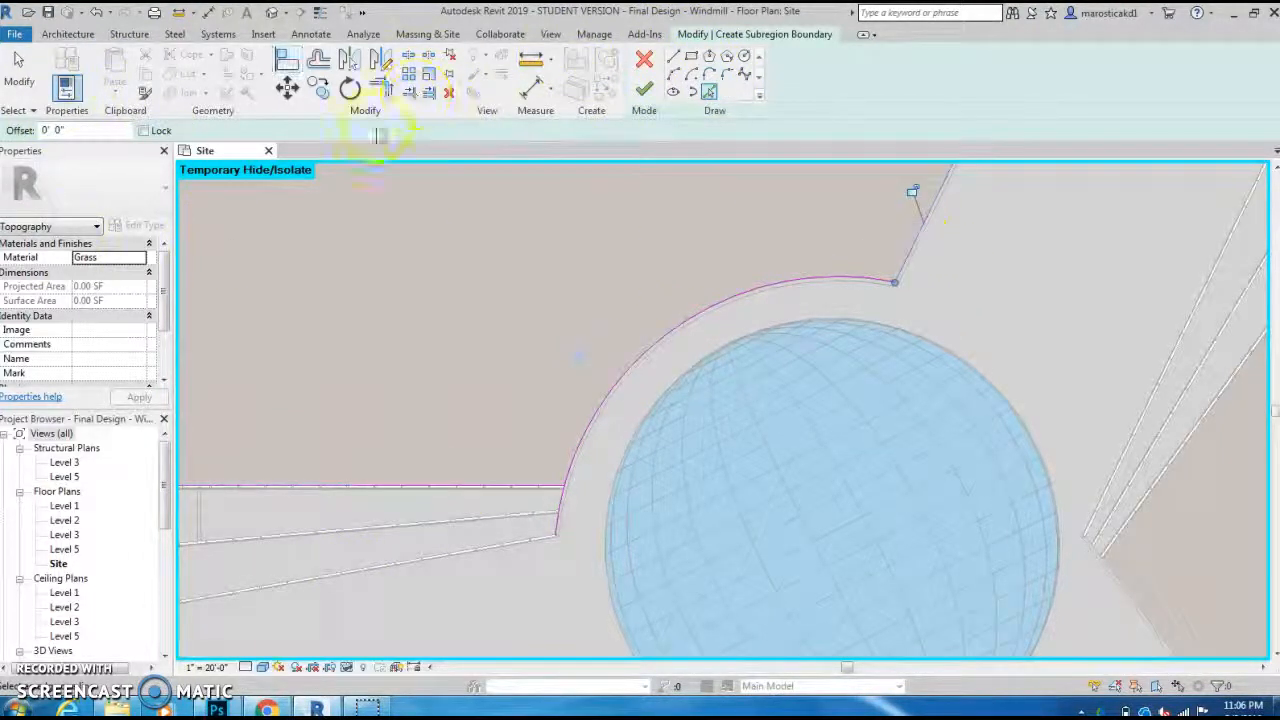
Offset a copy of the curved boundary line 10' outward from the dome.
left_click(318, 62)
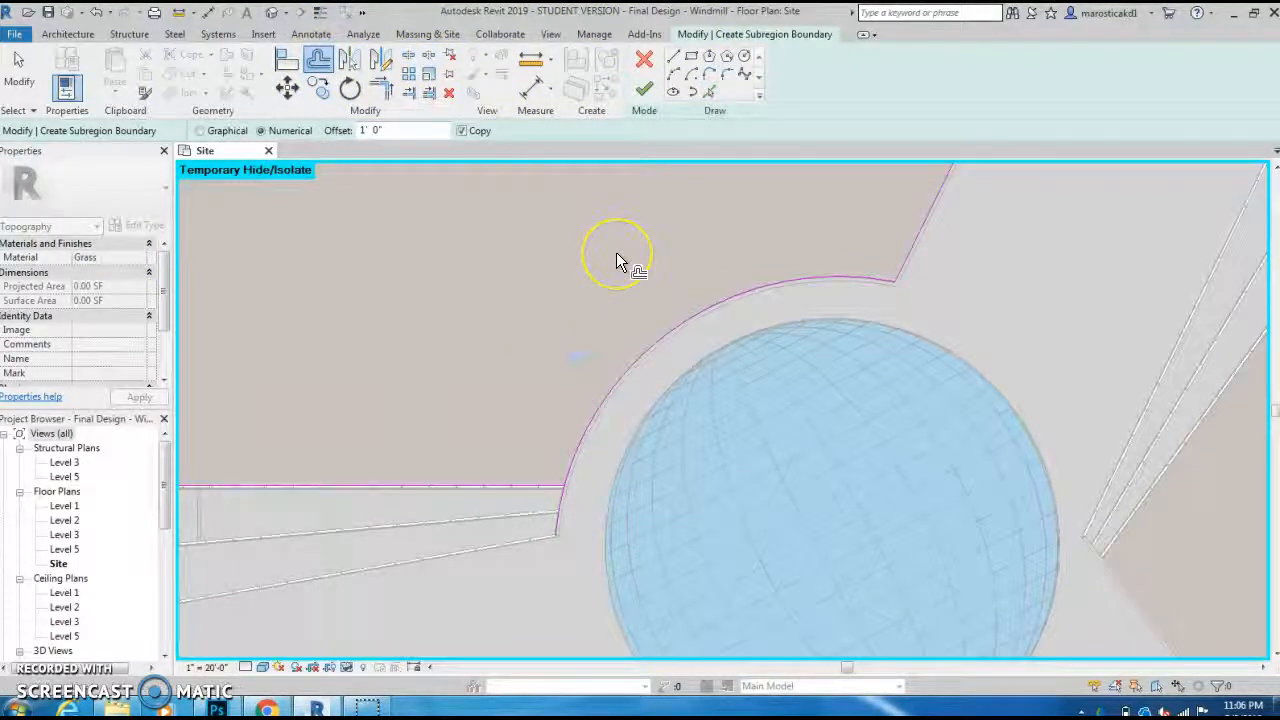
left_click(397, 127)
type("1")
left_click(628, 252)
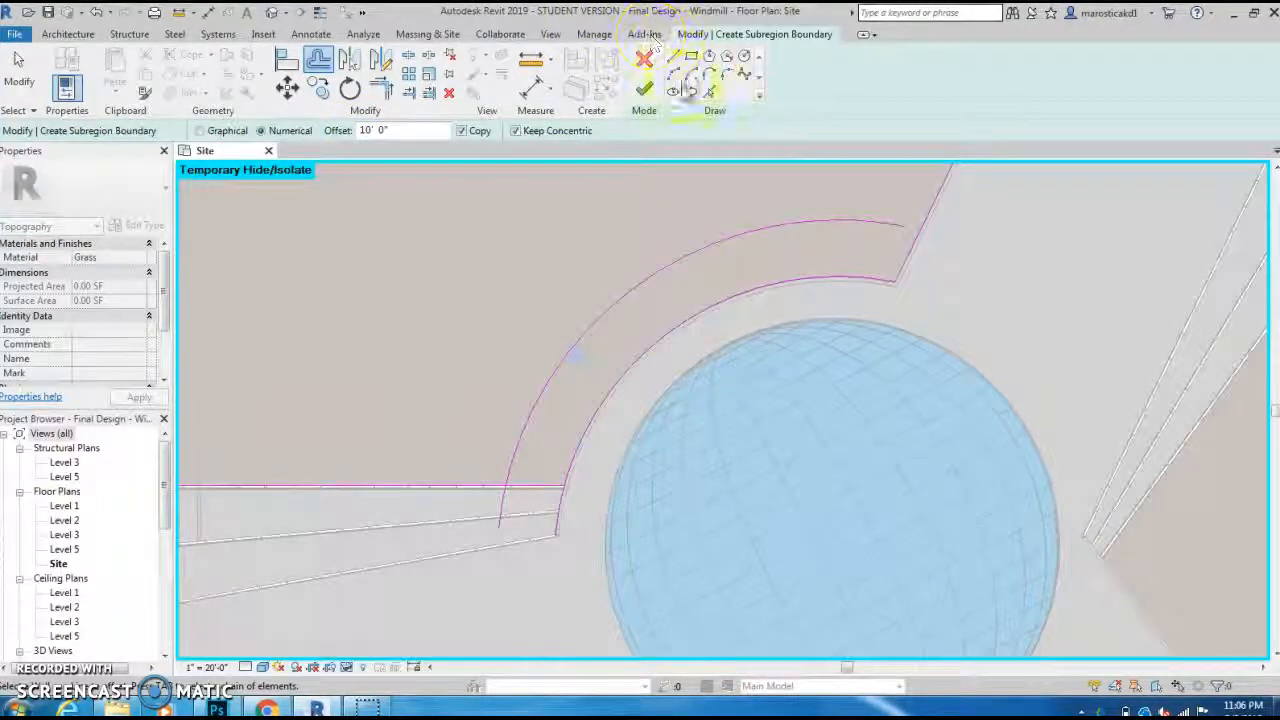
Trim both arcs and the wing lines into a closed curved band, finish the subregion, and deselect it.
left_click(385, 91)
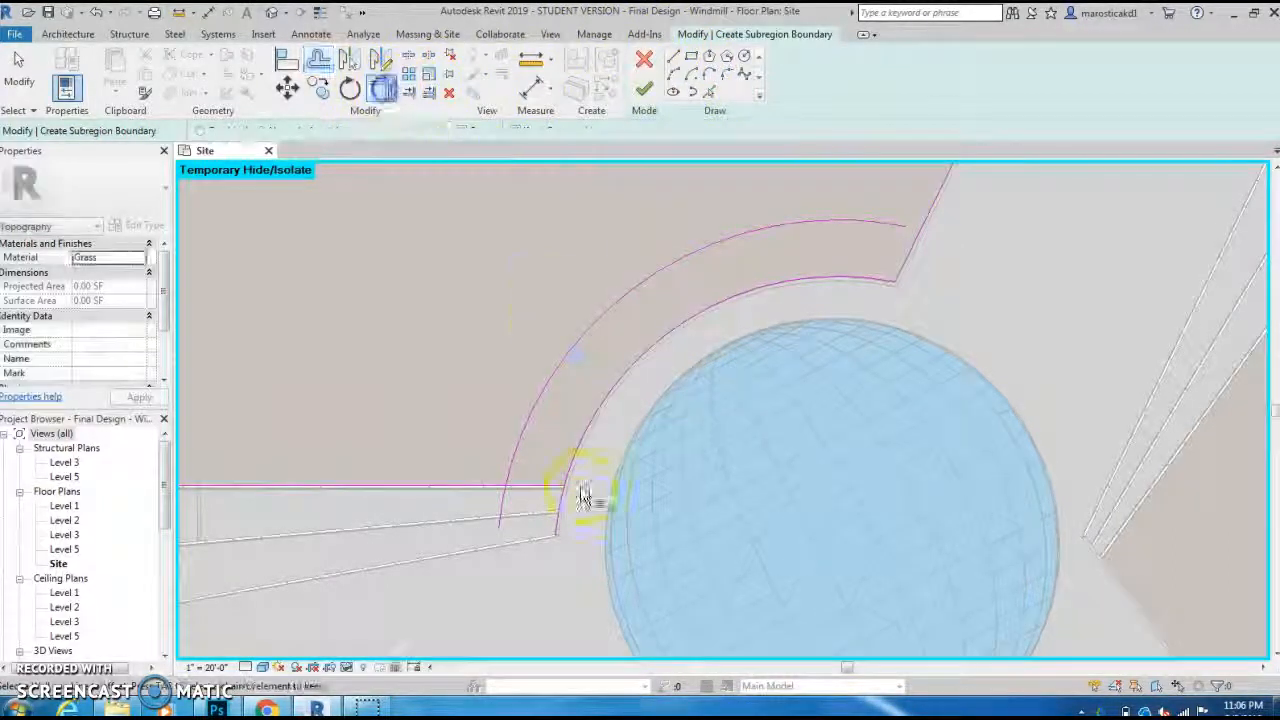
left_click(568, 471)
left_click(531, 486)
left_click(509, 457)
middle_click_drag(505, 401, 400, 498)
scroll(789, 323, "up", 2)
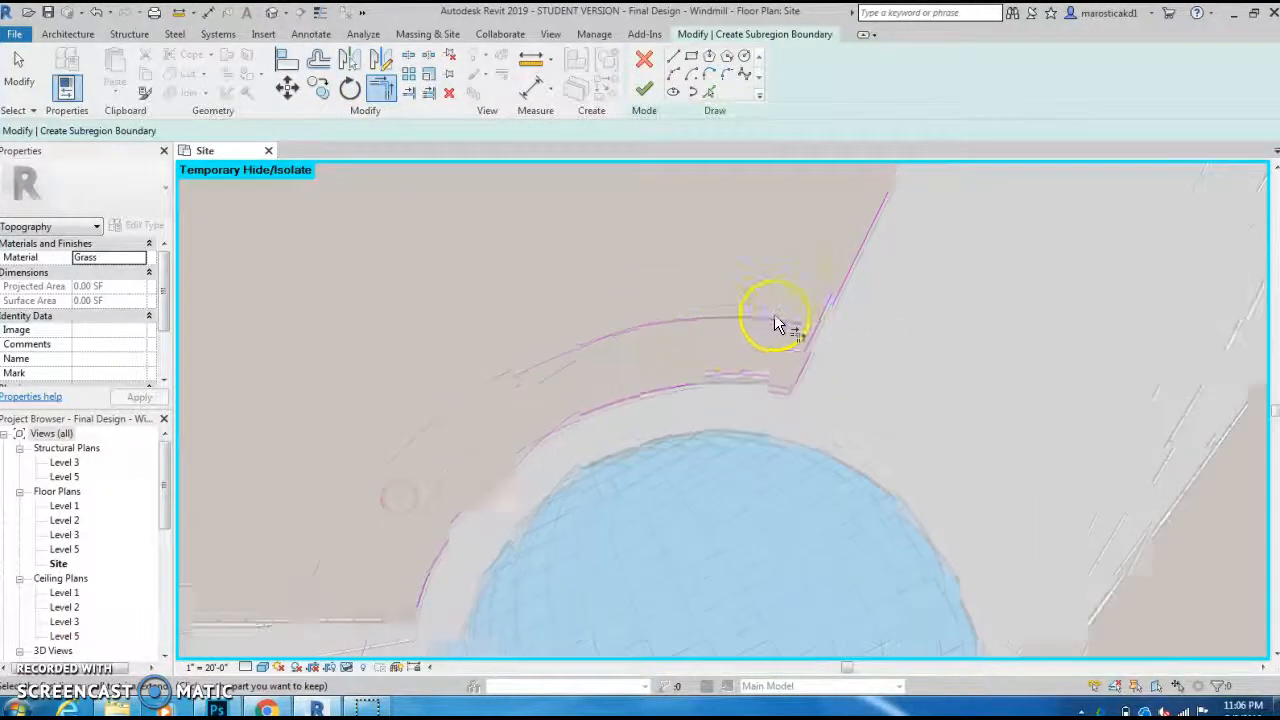
left_click(789, 323)
left_click(822, 343)
scroll(657, 287, "down", 2)
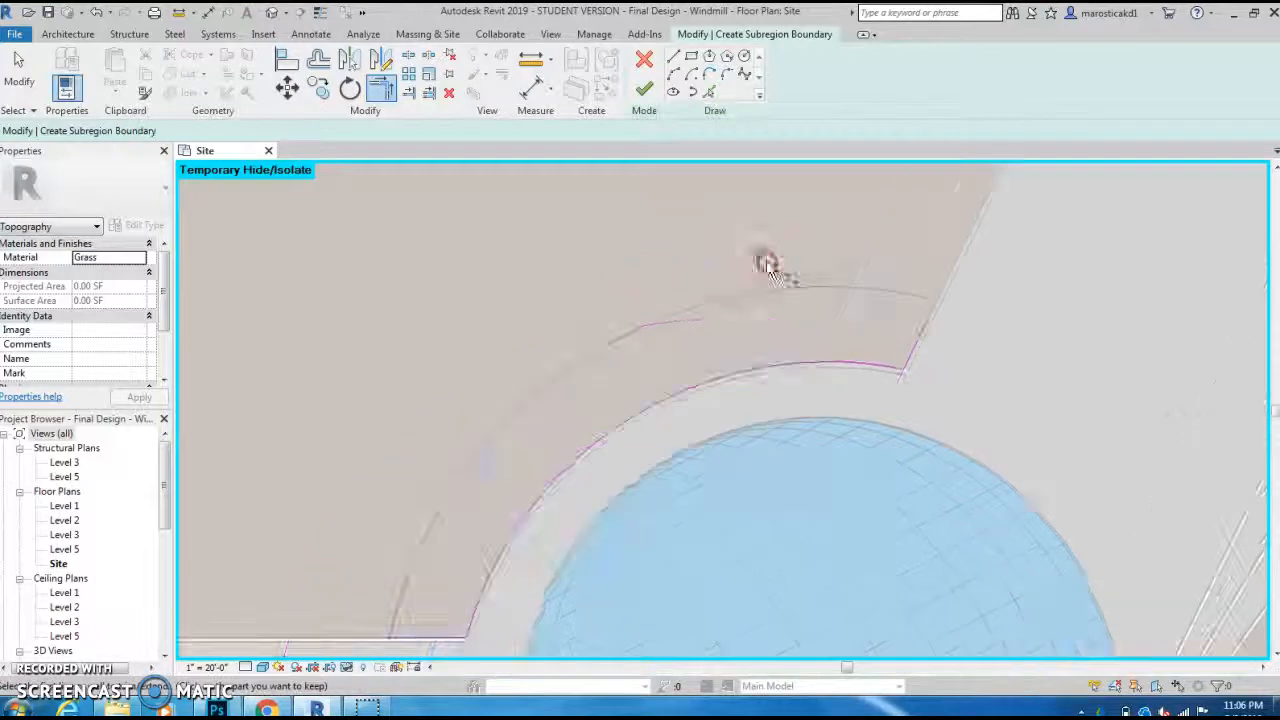
left_click(644, 89)
scroll(651, 231, "down", 3)
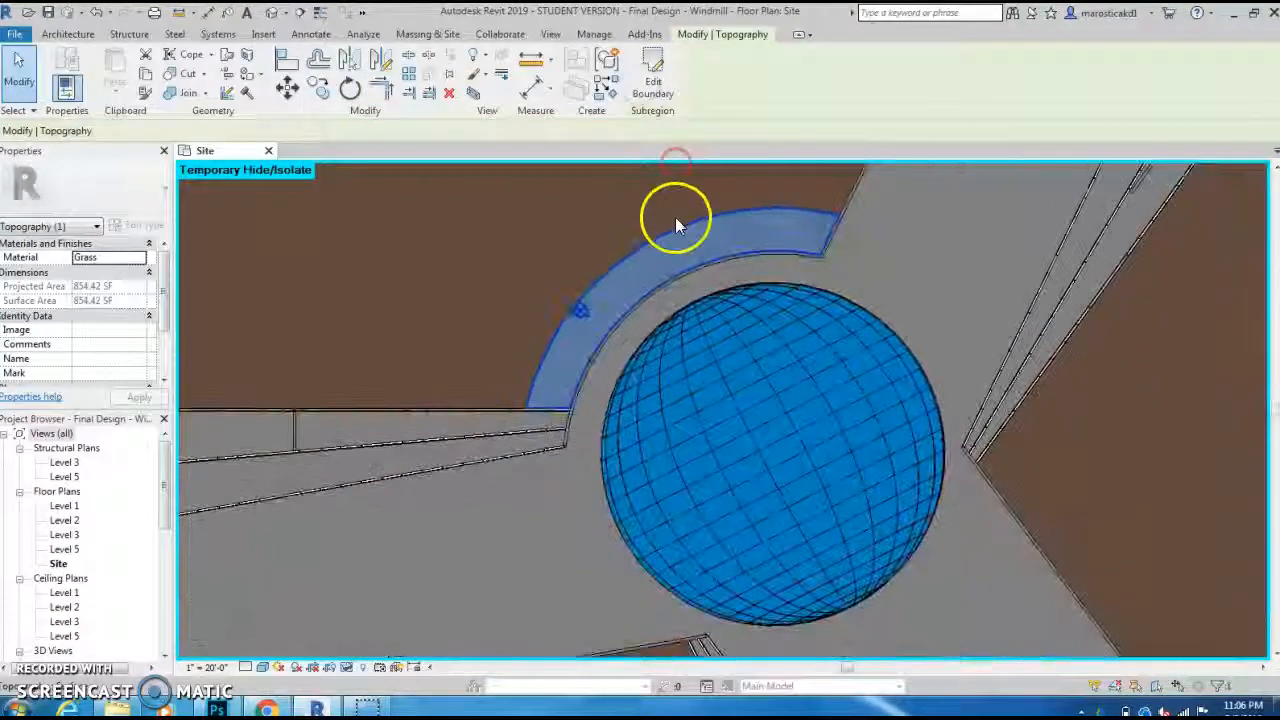
key("Escape")
Search the materials for concrete and assign Concrete Masonry Units to the curved subregion beside the dome.
scroll(583, 393, "down", 2)
scroll(583, 393, "up", 2)
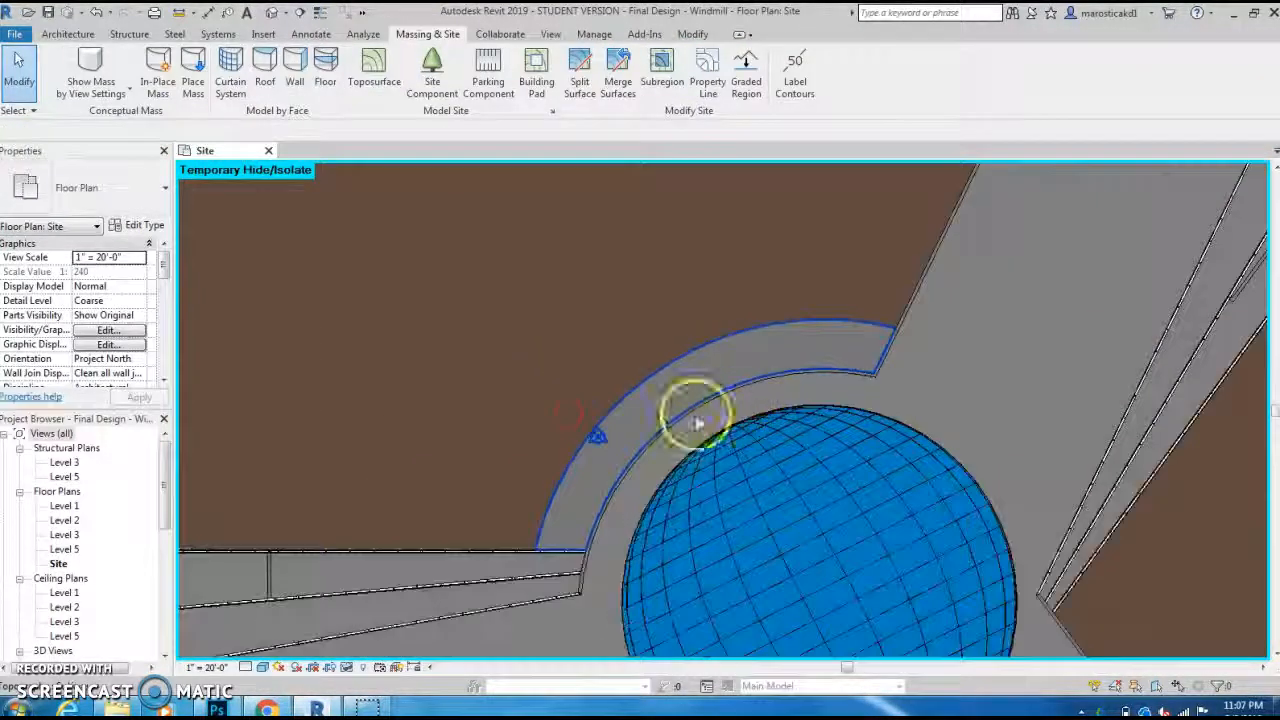
left_click(651, 371)
scroll(549, 386, "down", 3)
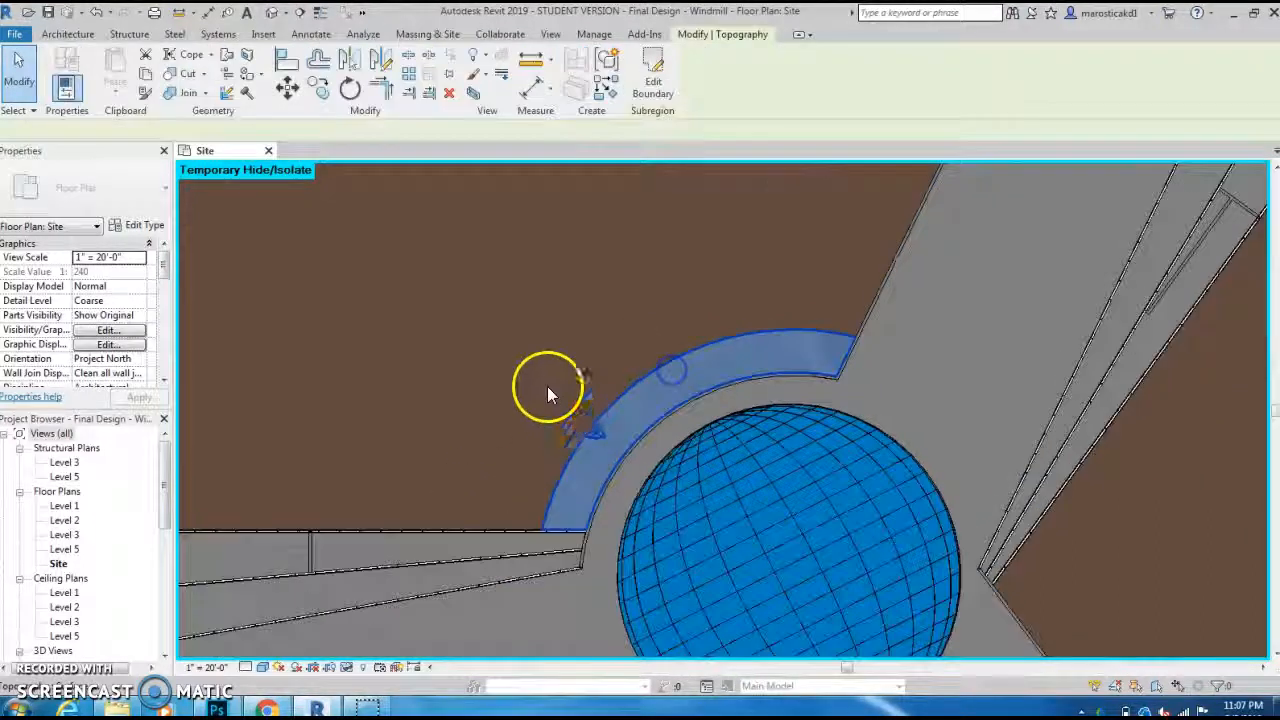
scroll(117, 271, "up", 1)
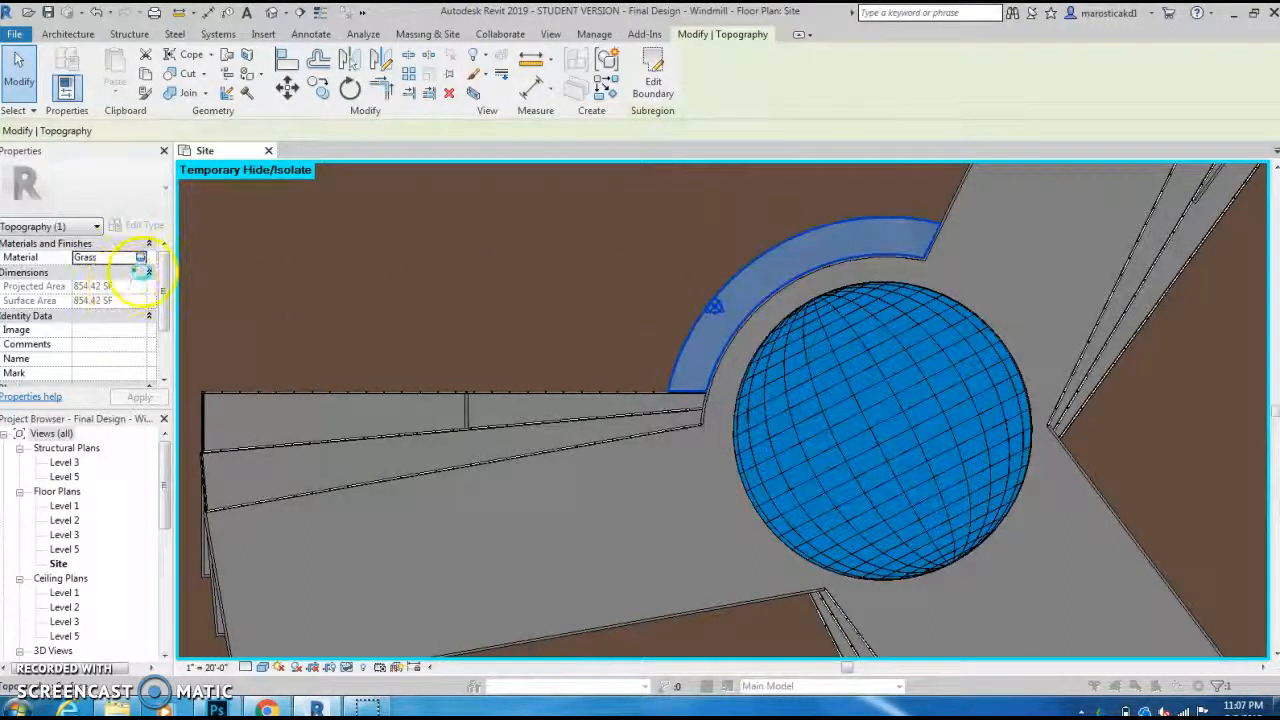
left_click(145, 258)
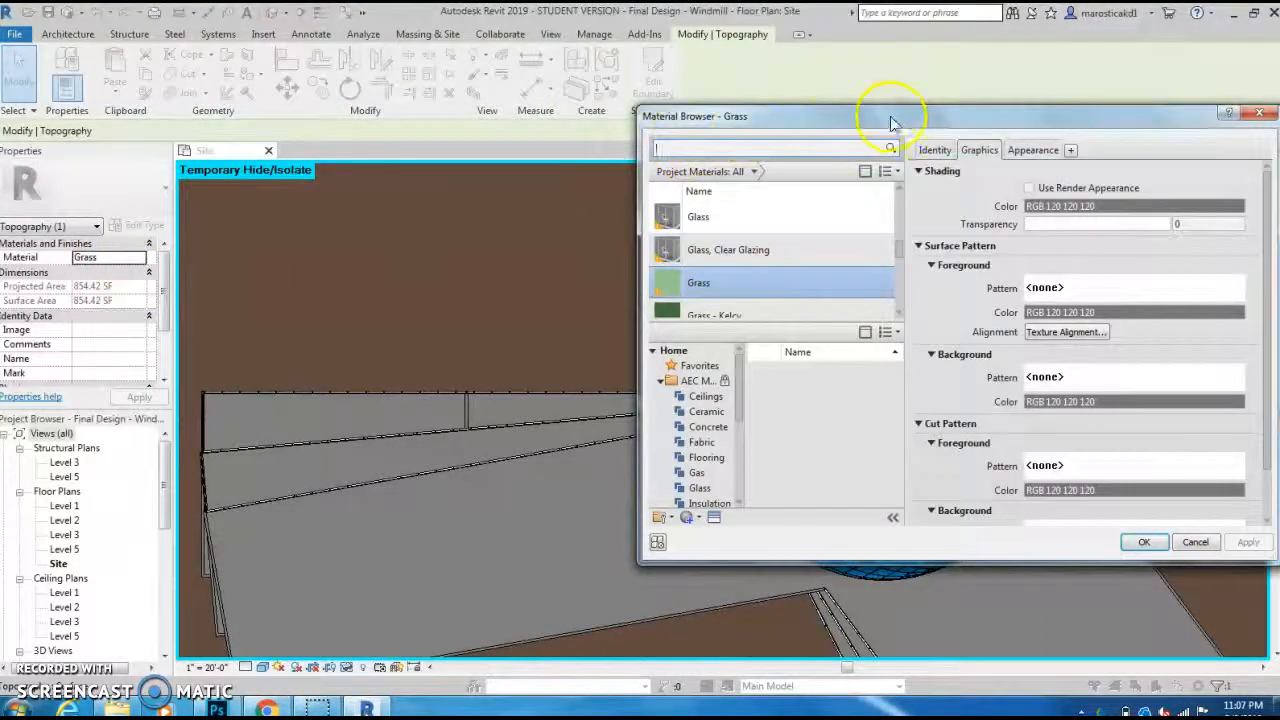
left_click_drag(893, 121, 493, 129)
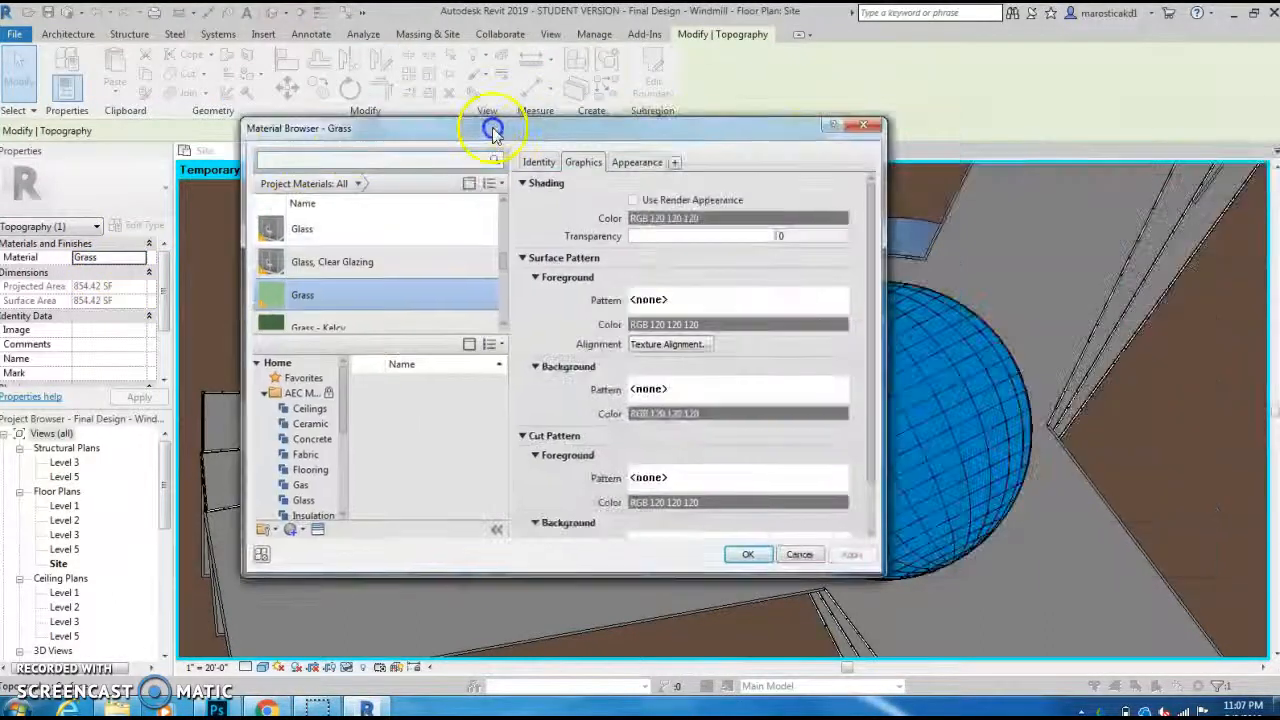
left_click(327, 161)
type("concrete")
key("Return")
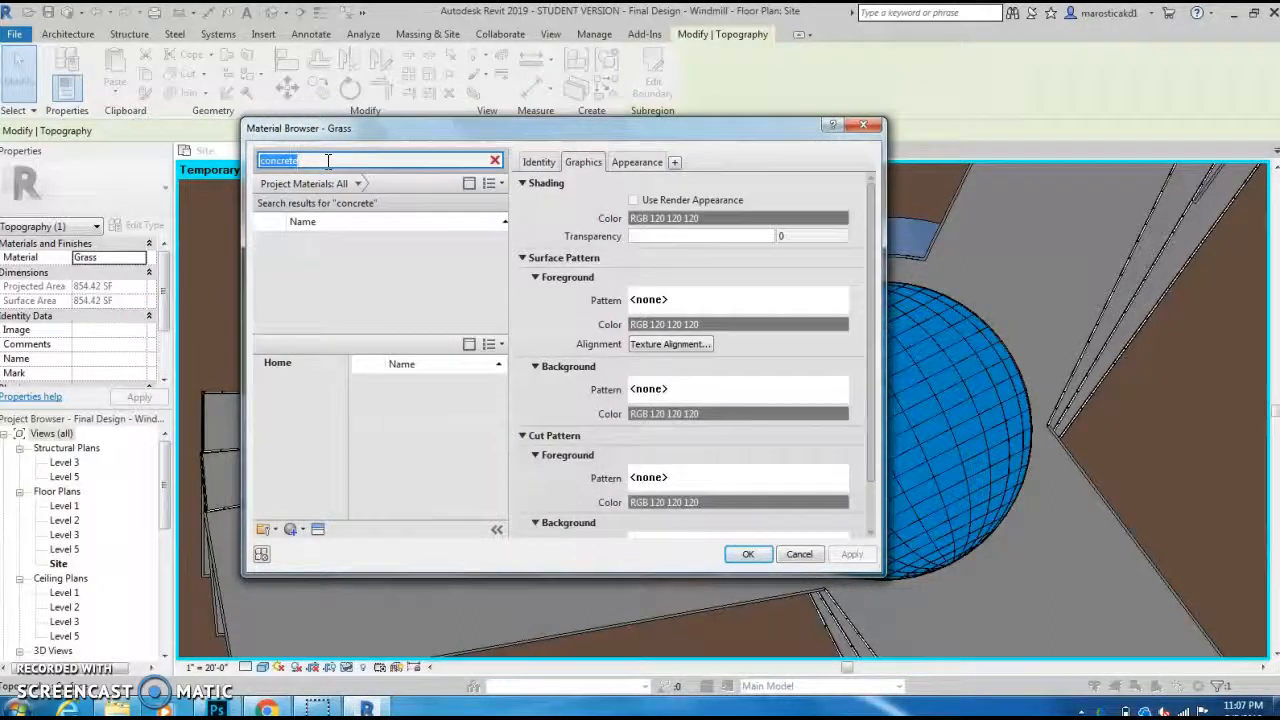
left_click(352, 249)
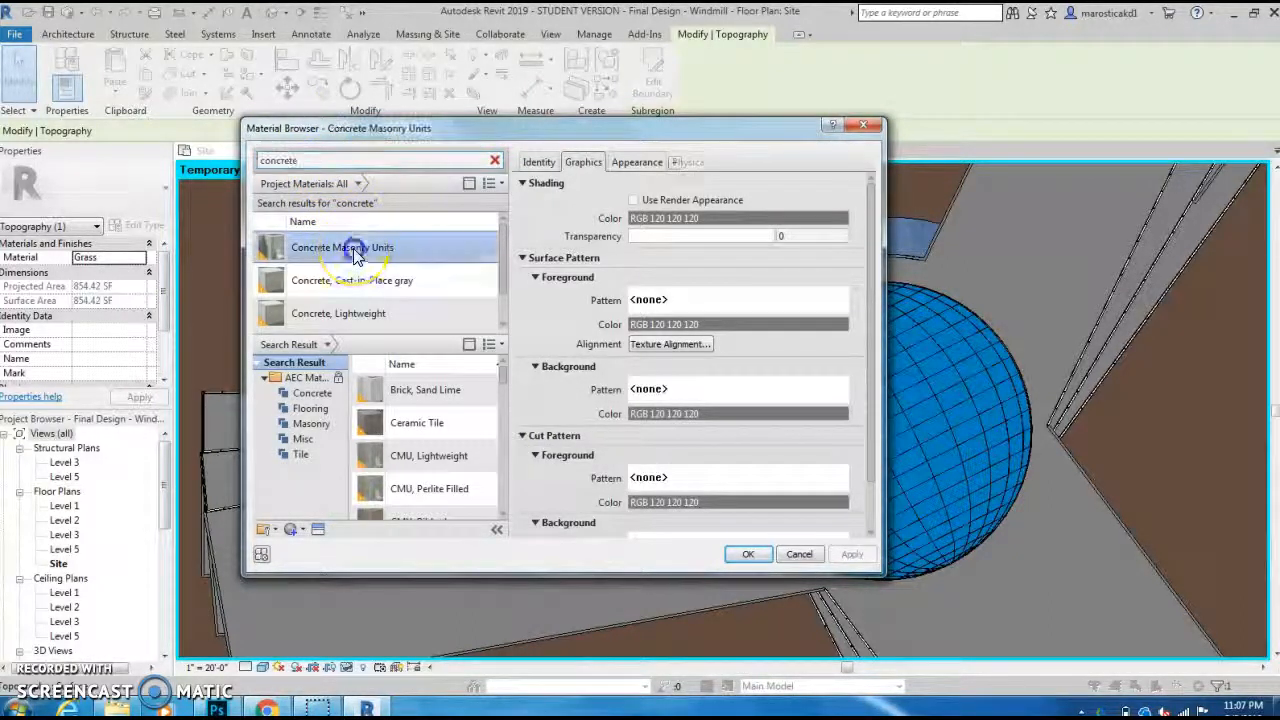
left_click(746, 556)
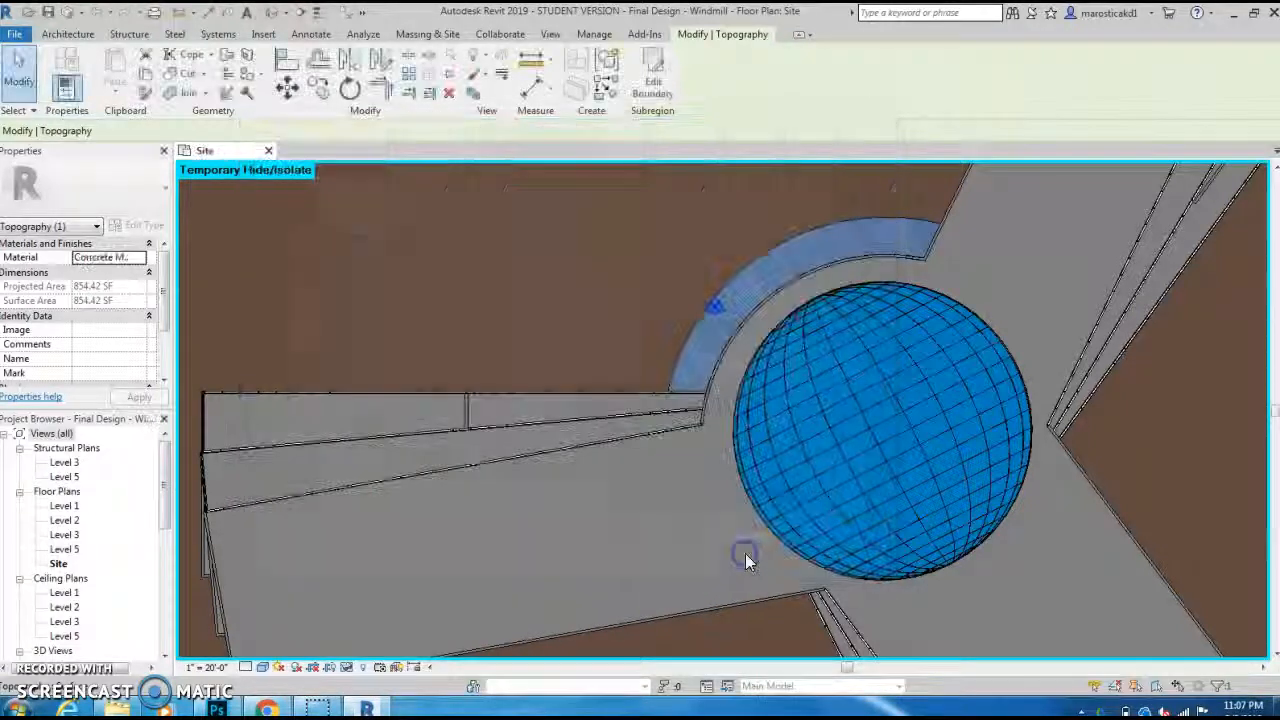
scroll(560, 320, "up", 2)
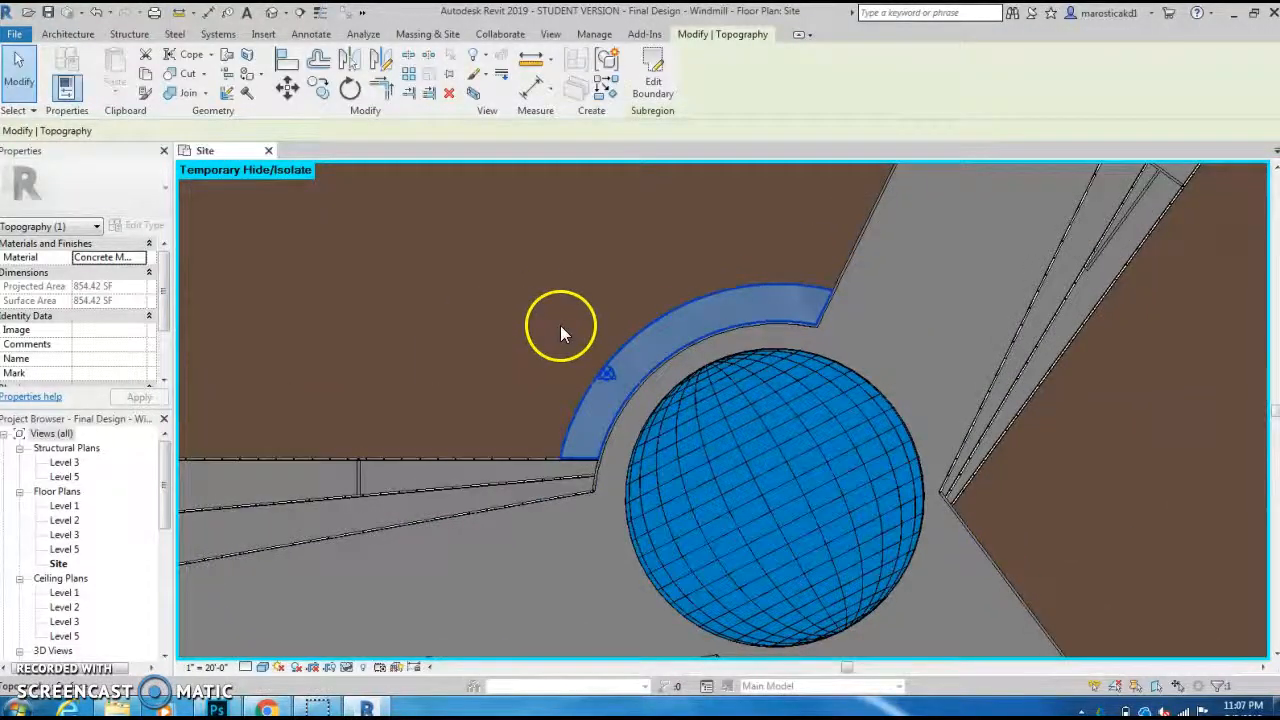
left_click(563, 327)
Examine the curved subregion up close and within the whole toposurface around the windmill building.
scroll(620, 280, "down", 2)
scroll(610, 275, "up", 3)
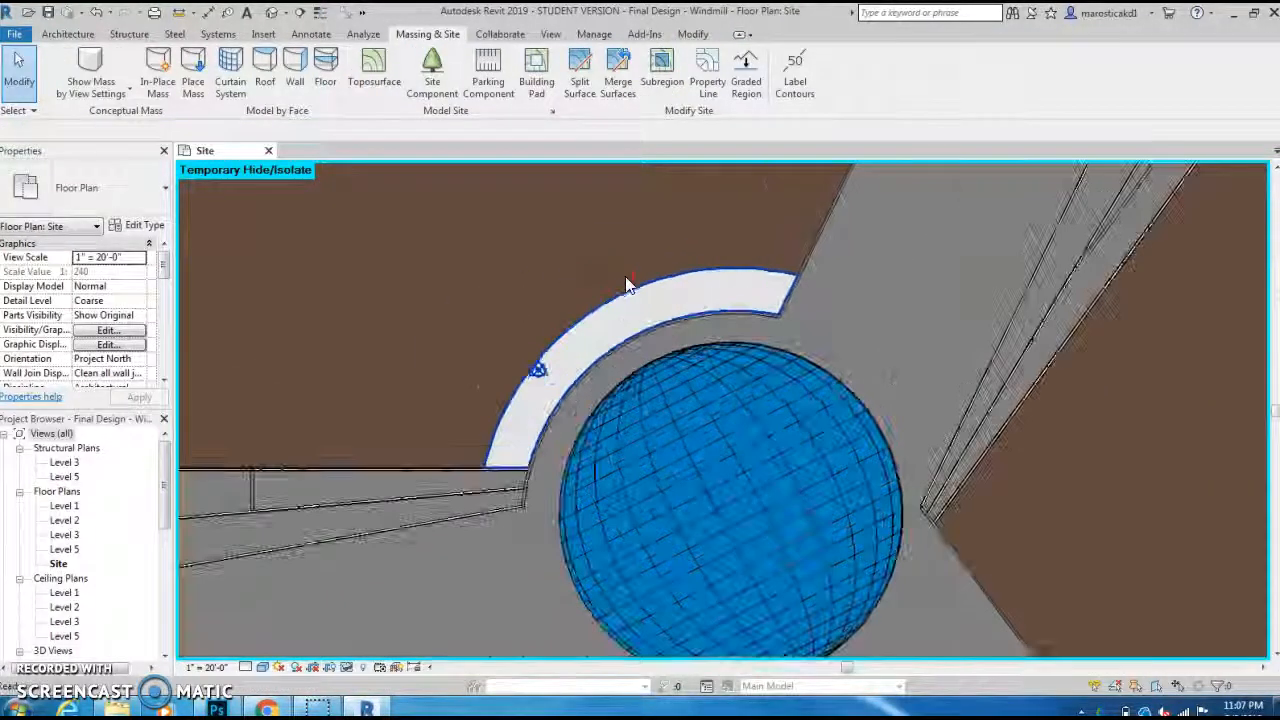
left_click(581, 200)
scroll(528, 262, "down", 7)
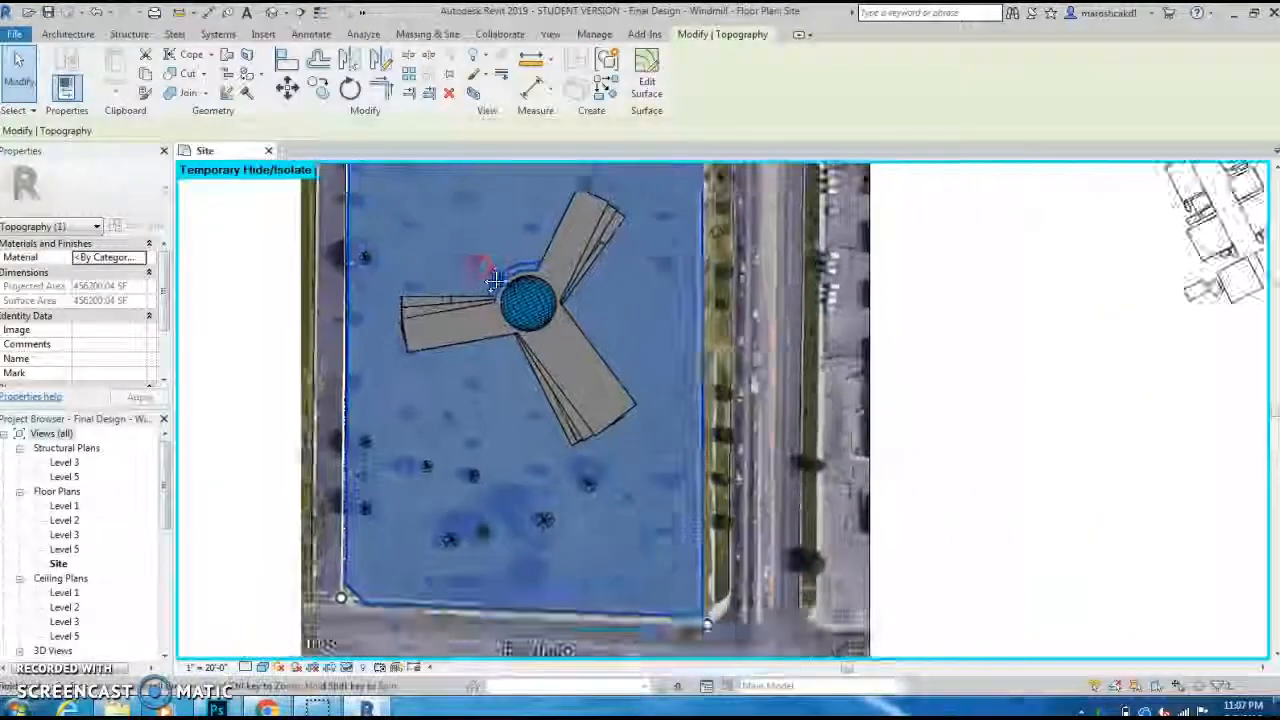
middle_click_drag(480, 272, 600, 303)
left_click(600, 303)
scroll(371, 334, "up", 6)
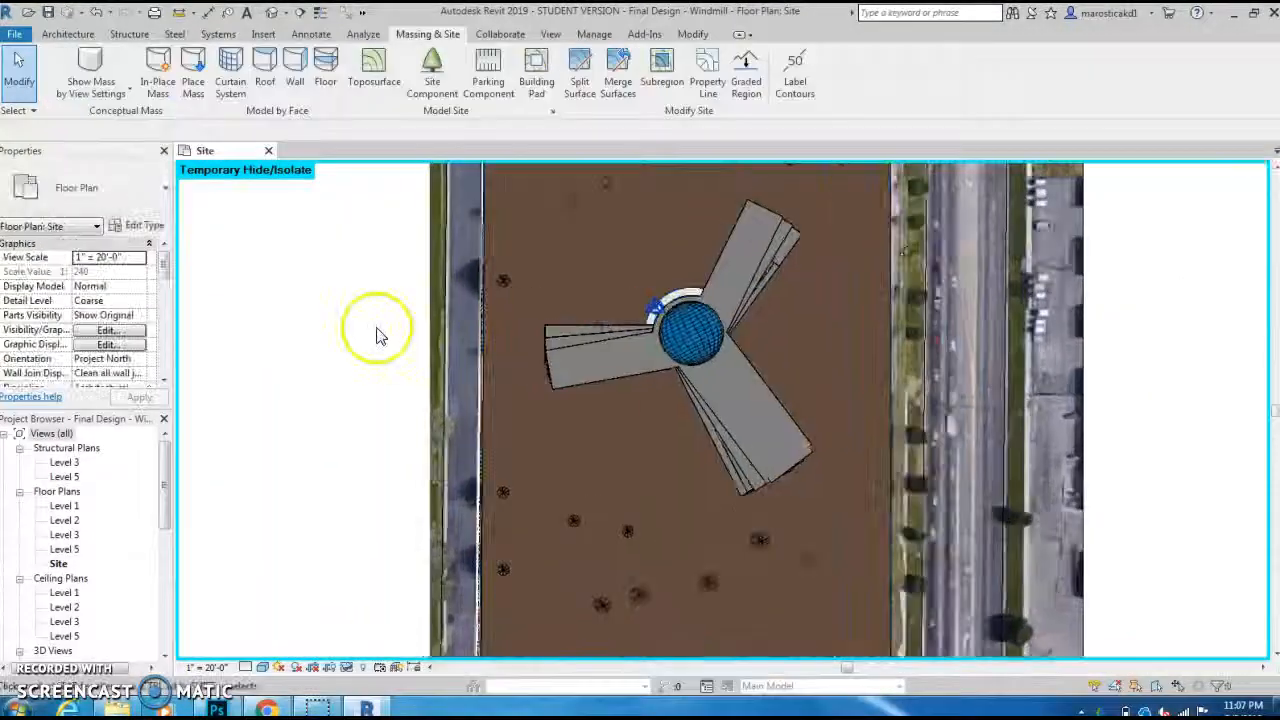
scroll(795, 337, "down", 6)
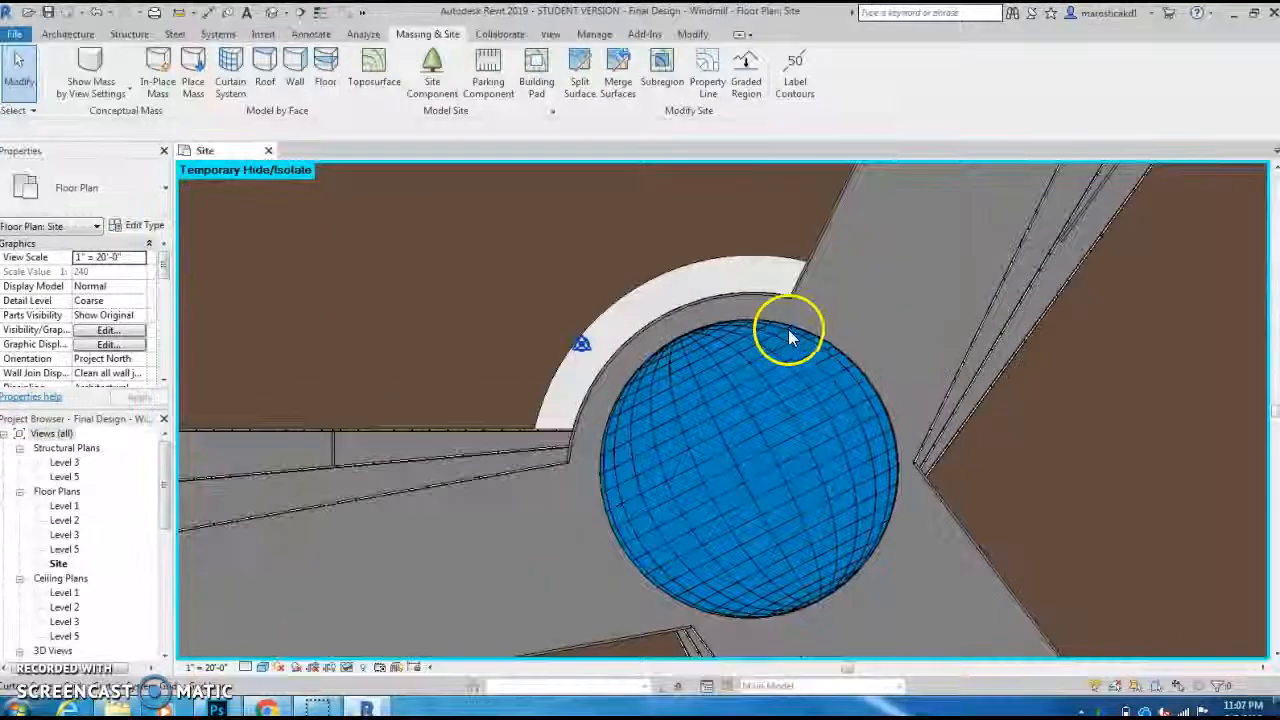
scroll(580, 262, "down", 3)
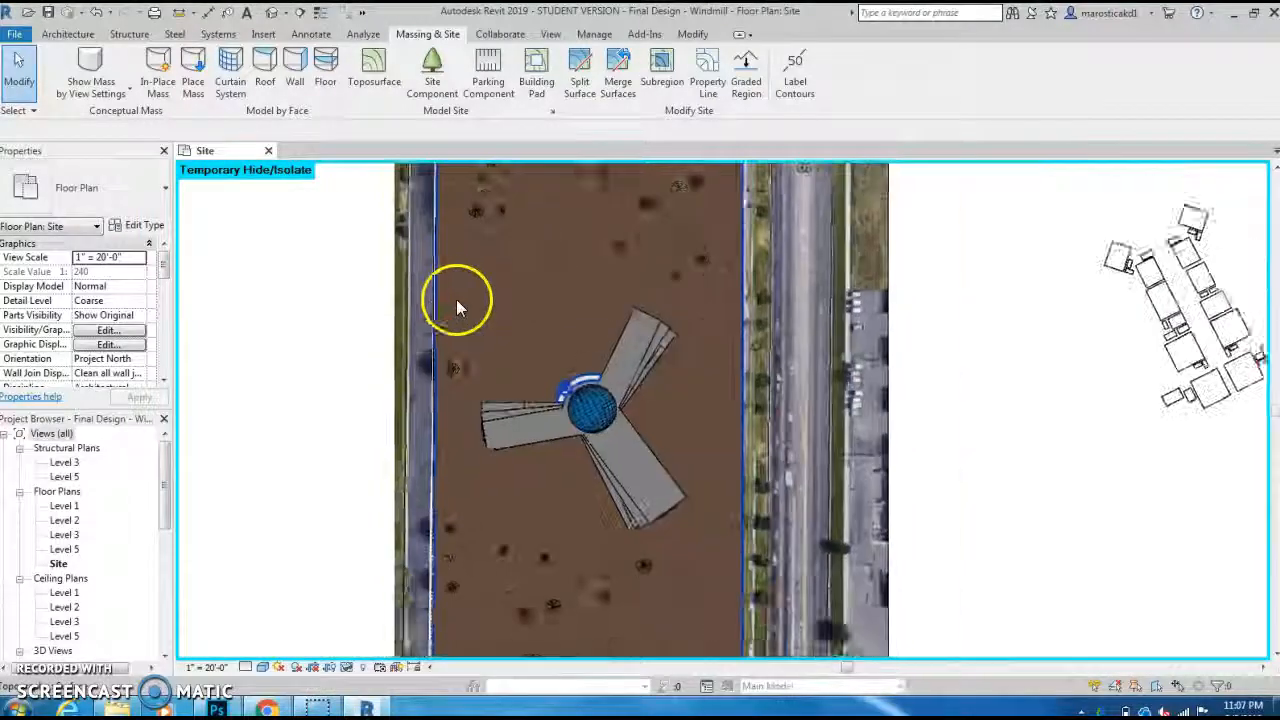
Open the default 3D view and set its visual style to Hidden Line.
left_click(270, 13)
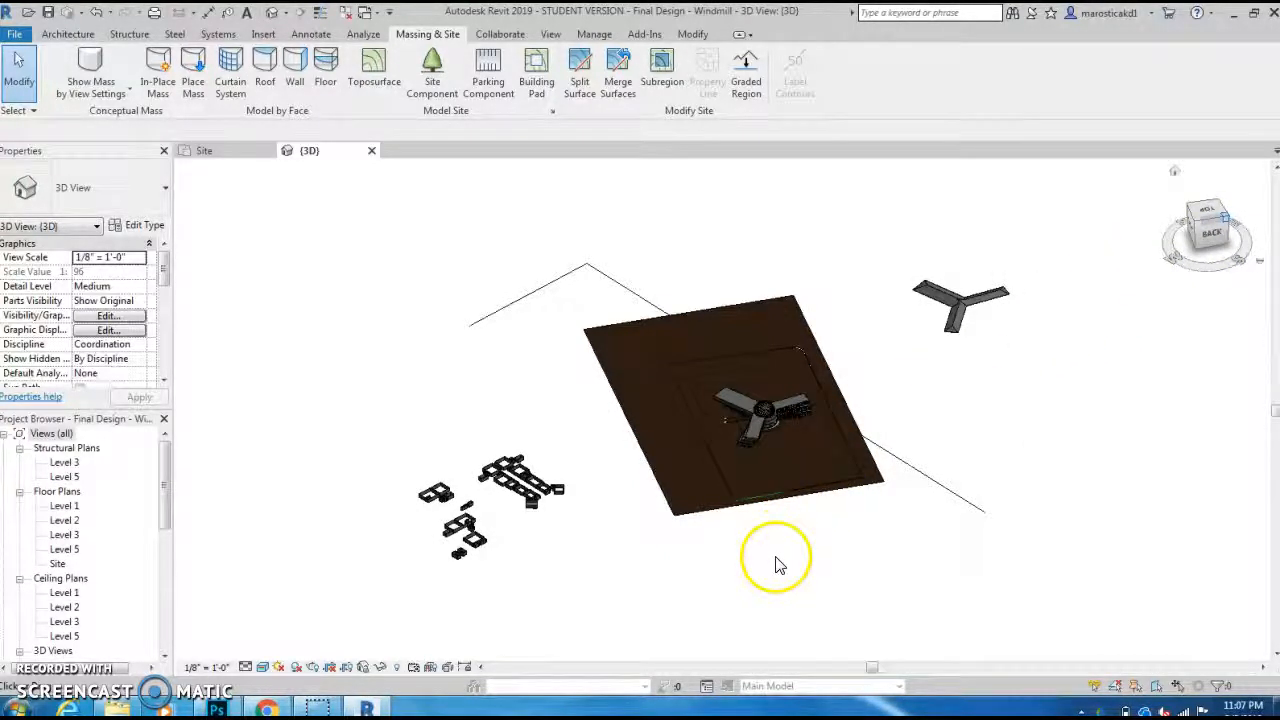
scroll(790, 520, "up", 2)
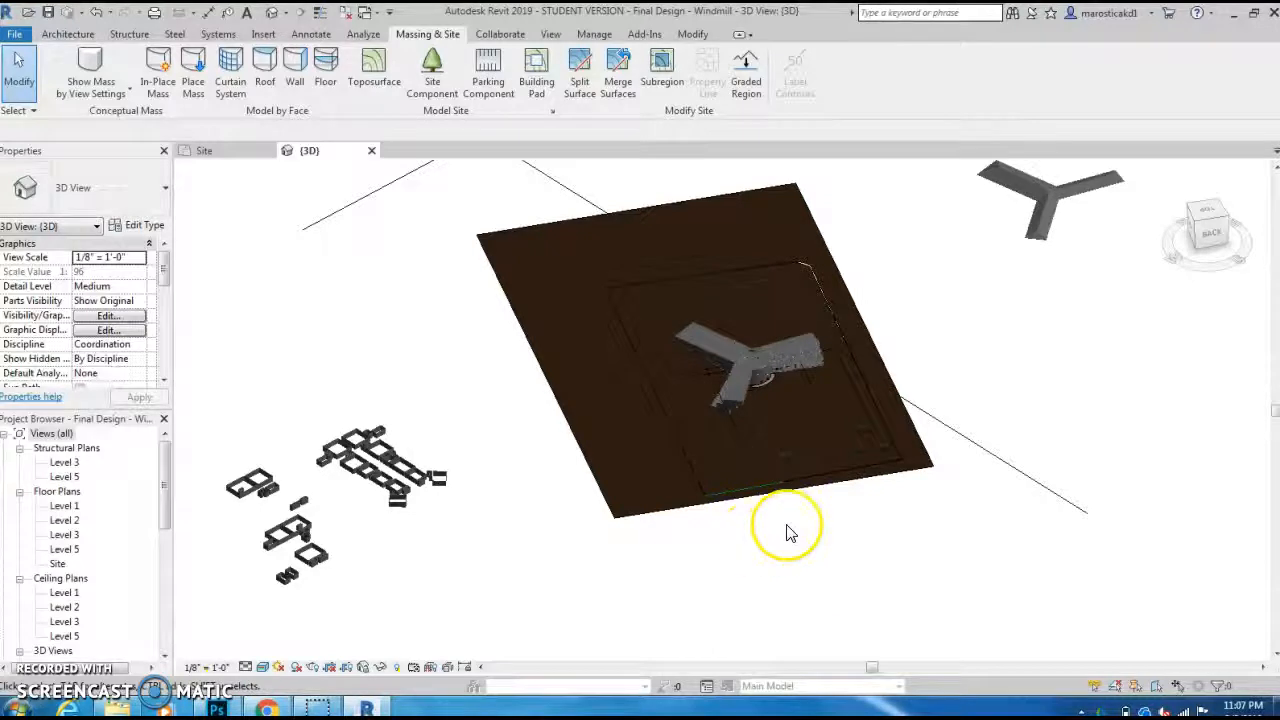
scroll(787, 532, "up", 2)
scroll(820, 505, "up", 2)
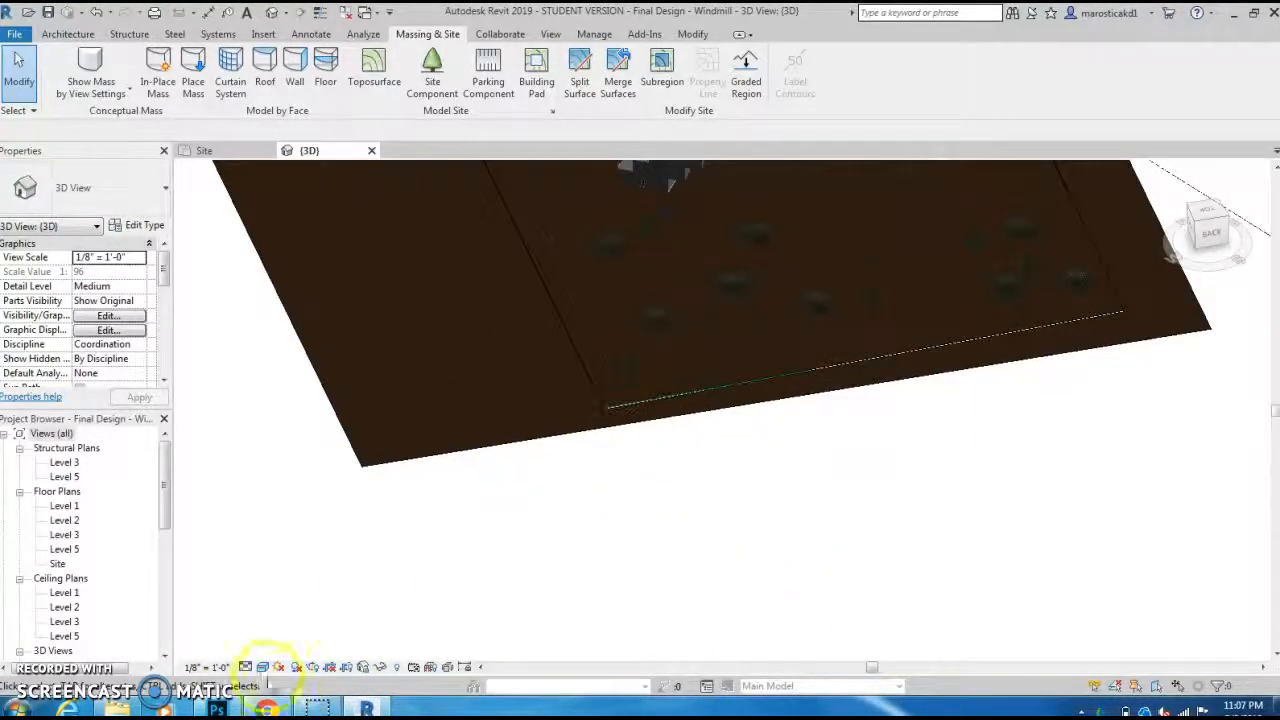
scroll(820, 504, "down", 1)
middle_click_drag(820, 504, 459, 685)
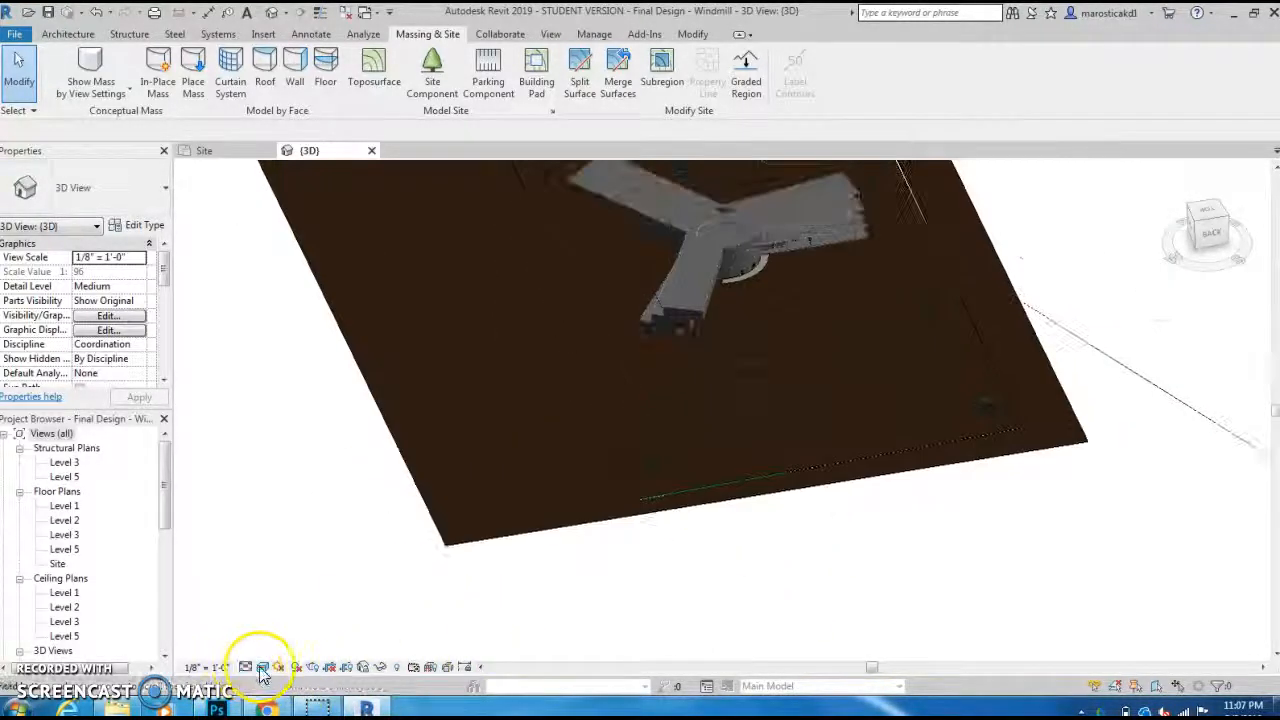
left_click(261, 667)
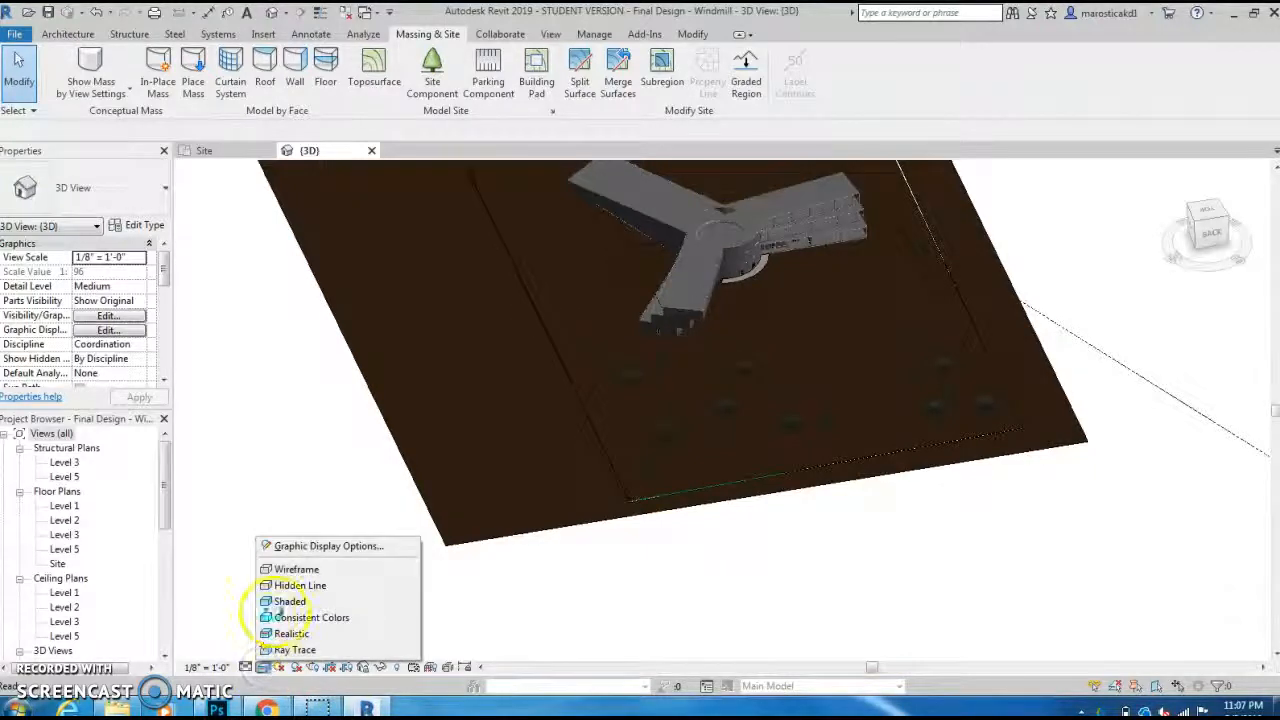
left_click(285, 585)
Select the main toposurface in the 3D view and examine it around the windmill building and trees.
middle_click_drag(903, 528, 864, 643)
scroll(881, 613, "down", 1)
scroll(873, 451, "up", 1)
scroll(860, 304, "up", 1)
middle_click_drag(980, 311, 1040, 314)
left_click(791, 336)
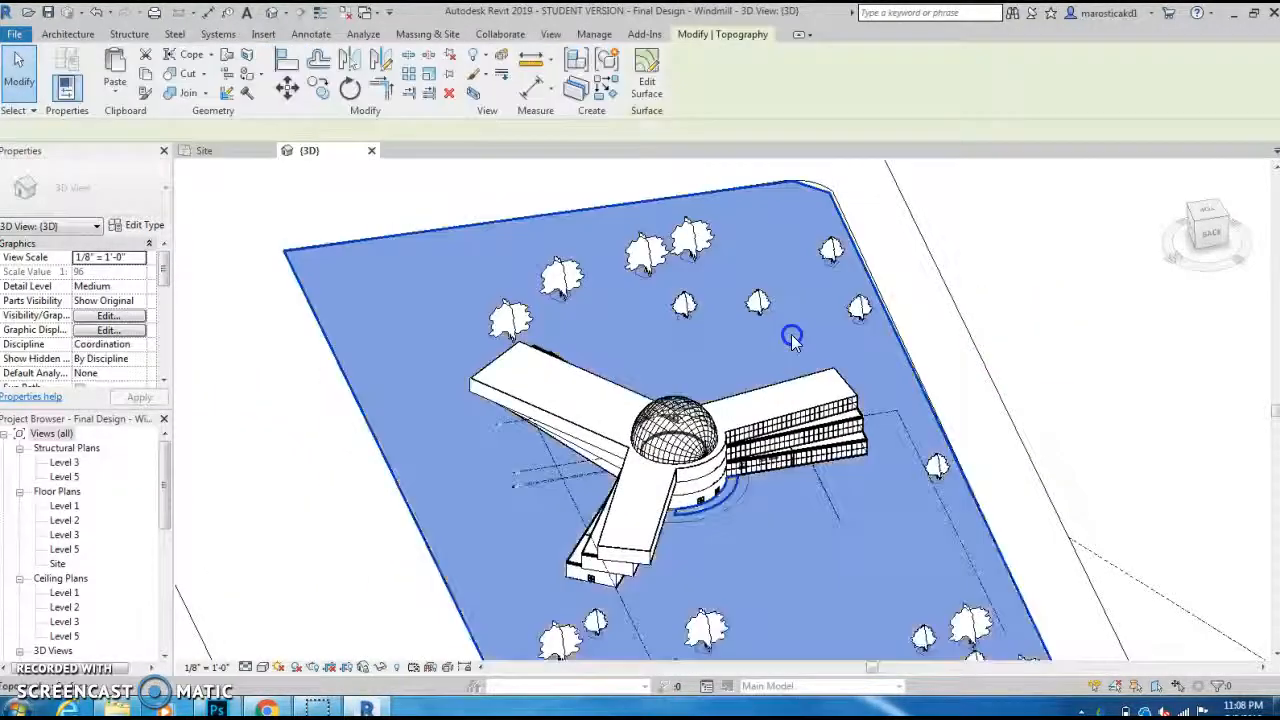
scroll(969, 343, "down", 1)
middle_click_drag(968, 341, 929, 281)
scroll(818, 514, "up", 2)
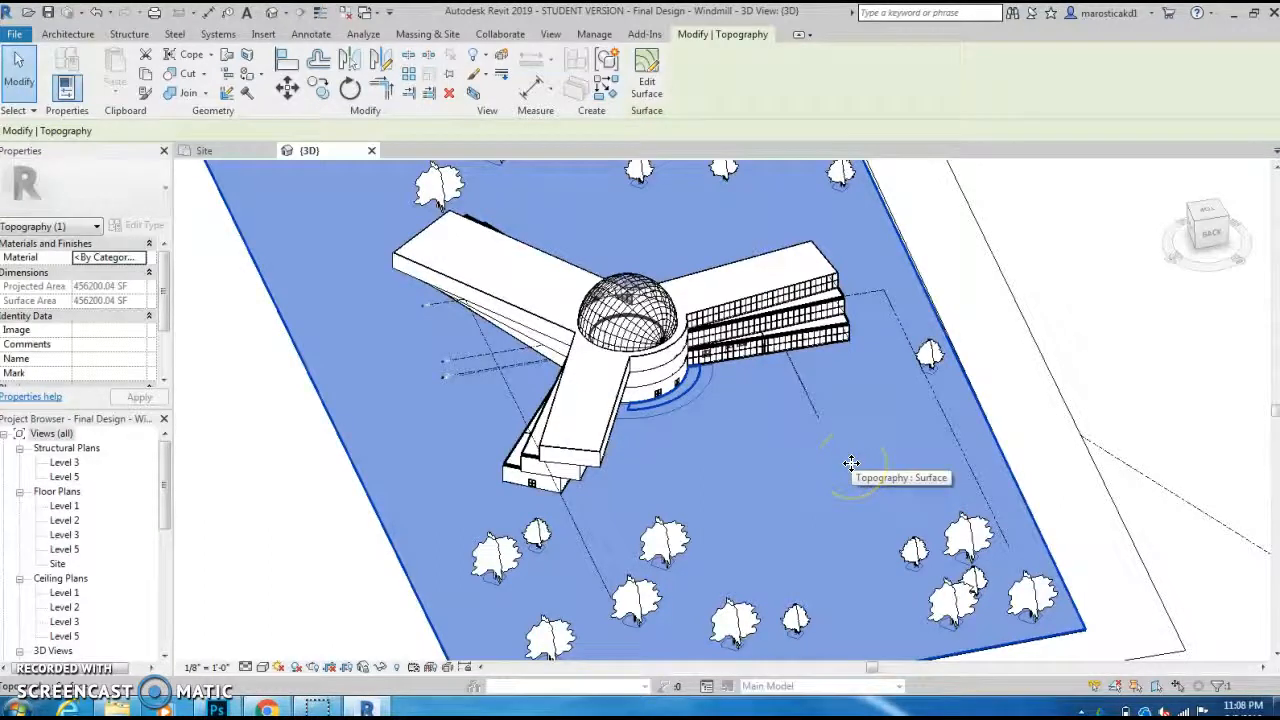
Select the curved subregion beside the dome and examine it up close in the 3D view.
middle_click_drag(863, 514, 872, 551)
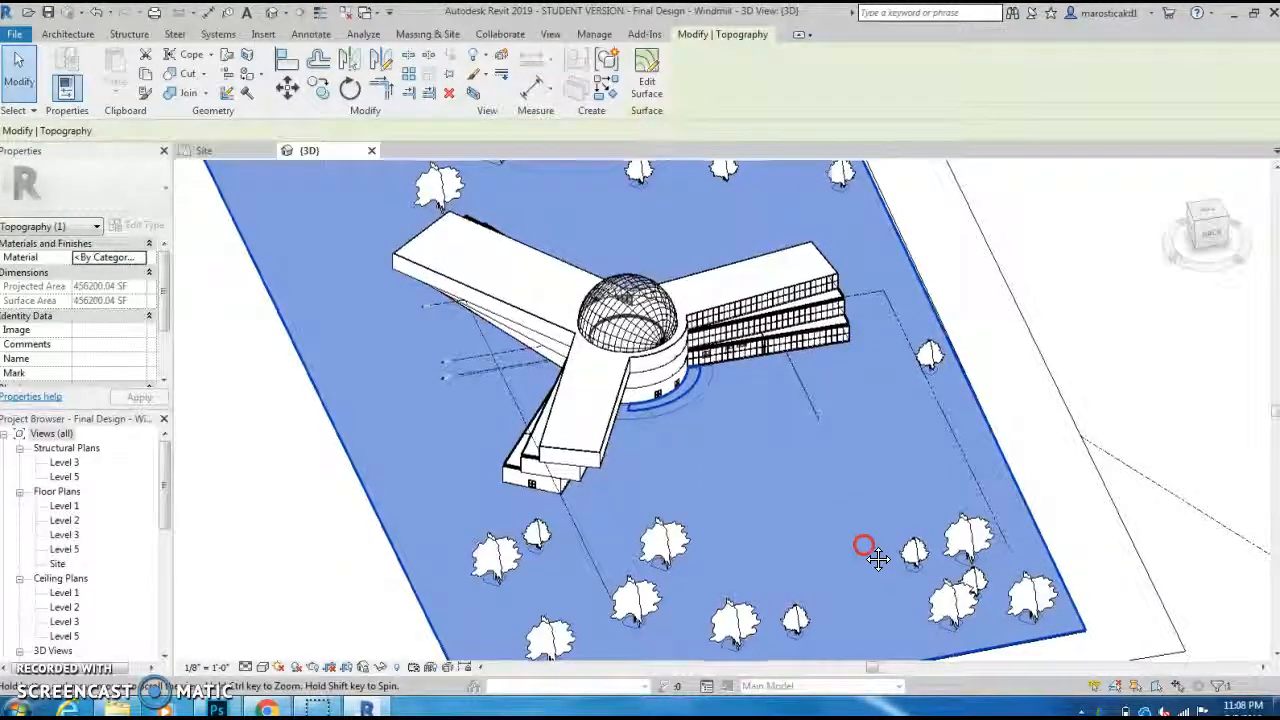
left_click(1066, 312)
scroll(665, 432, "up", 3)
scroll(697, 435, "up", 3)
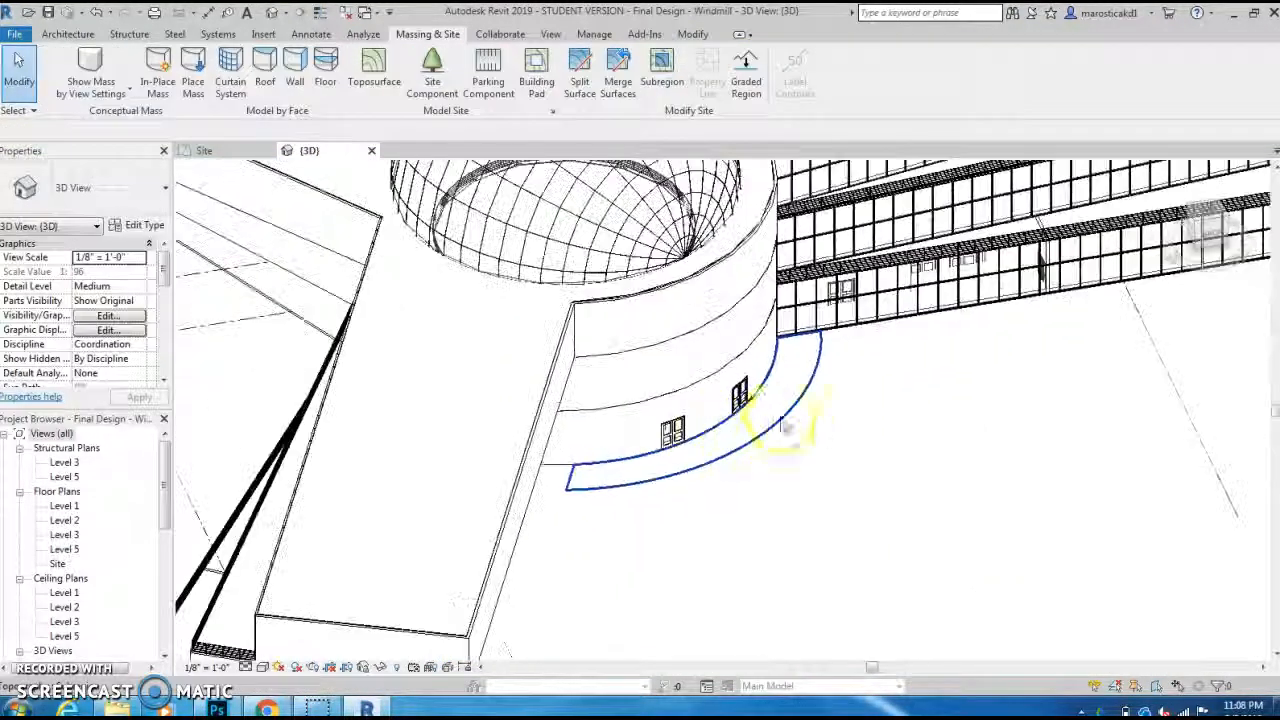
left_click(790, 422)
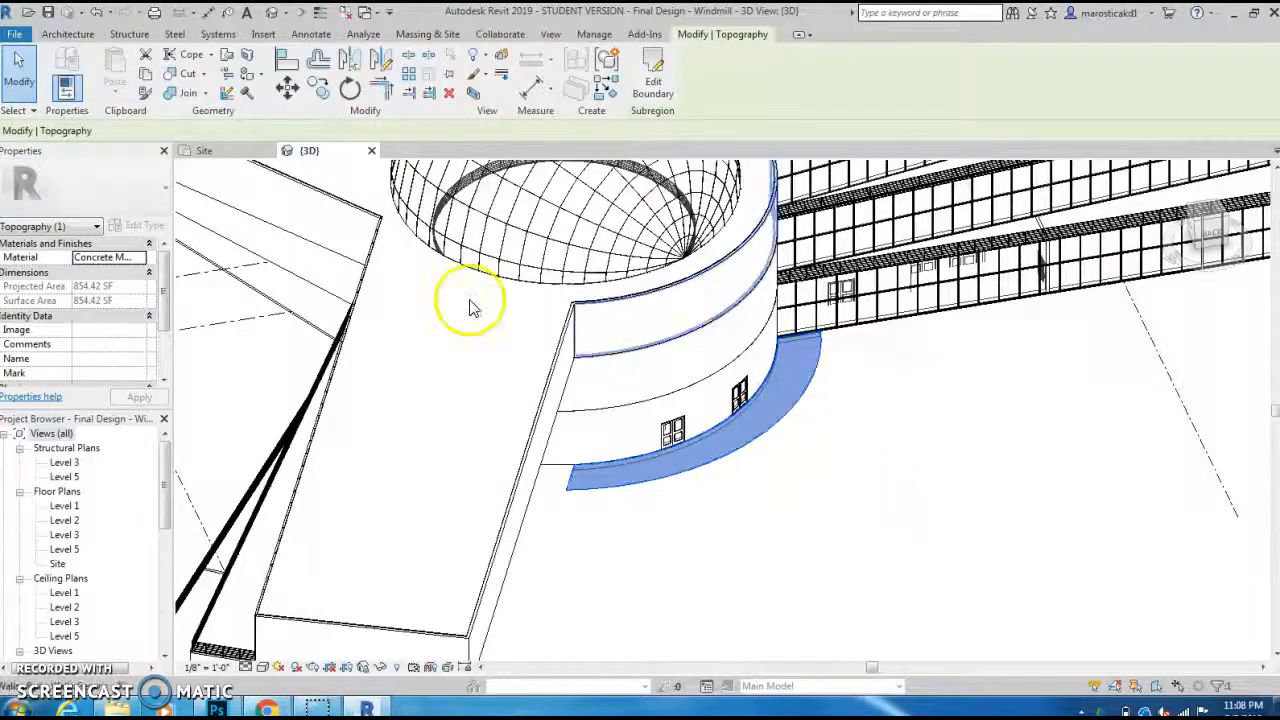
scroll(886, 471, "down", 8)
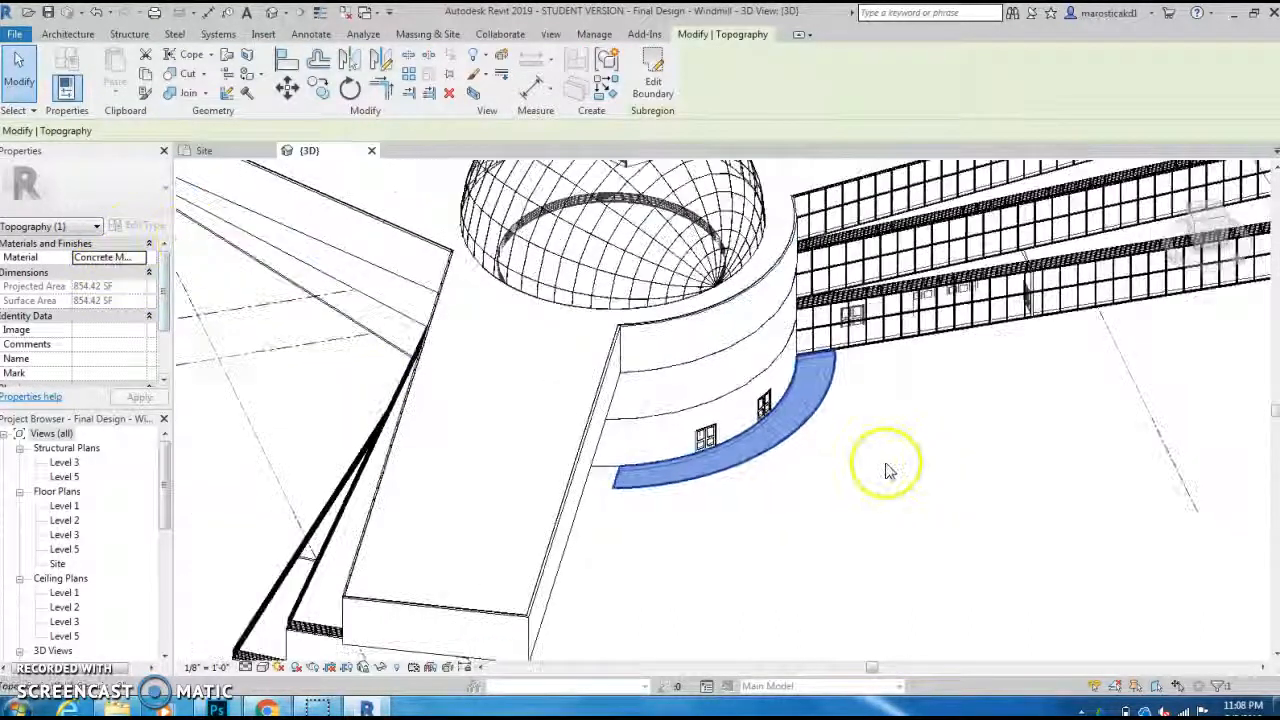
left_click(333, 450)
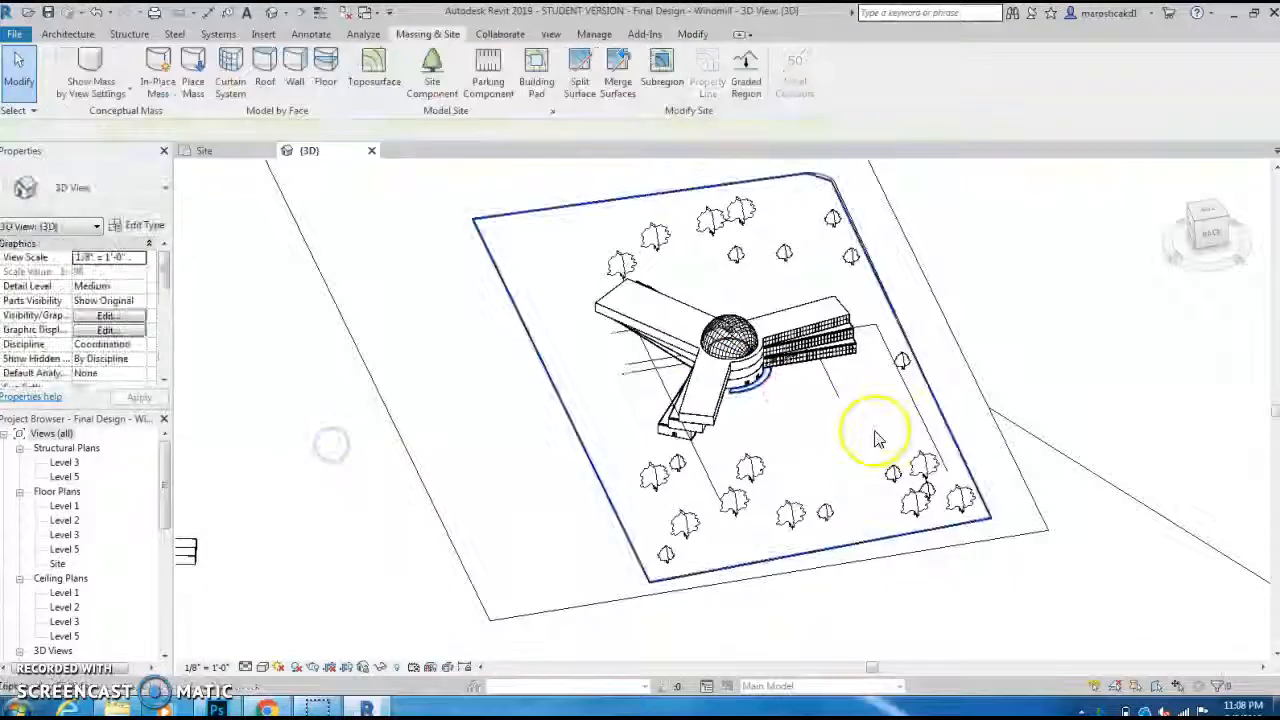
Examine the trees planted on the toposurface, selecting one in the cluster near the corner of the site.
scroll(877, 437, "up", 3)
scroll(877, 437, "down", 3)
scroll(908, 458, "up", 1)
scroll(908, 458, "up", 2)
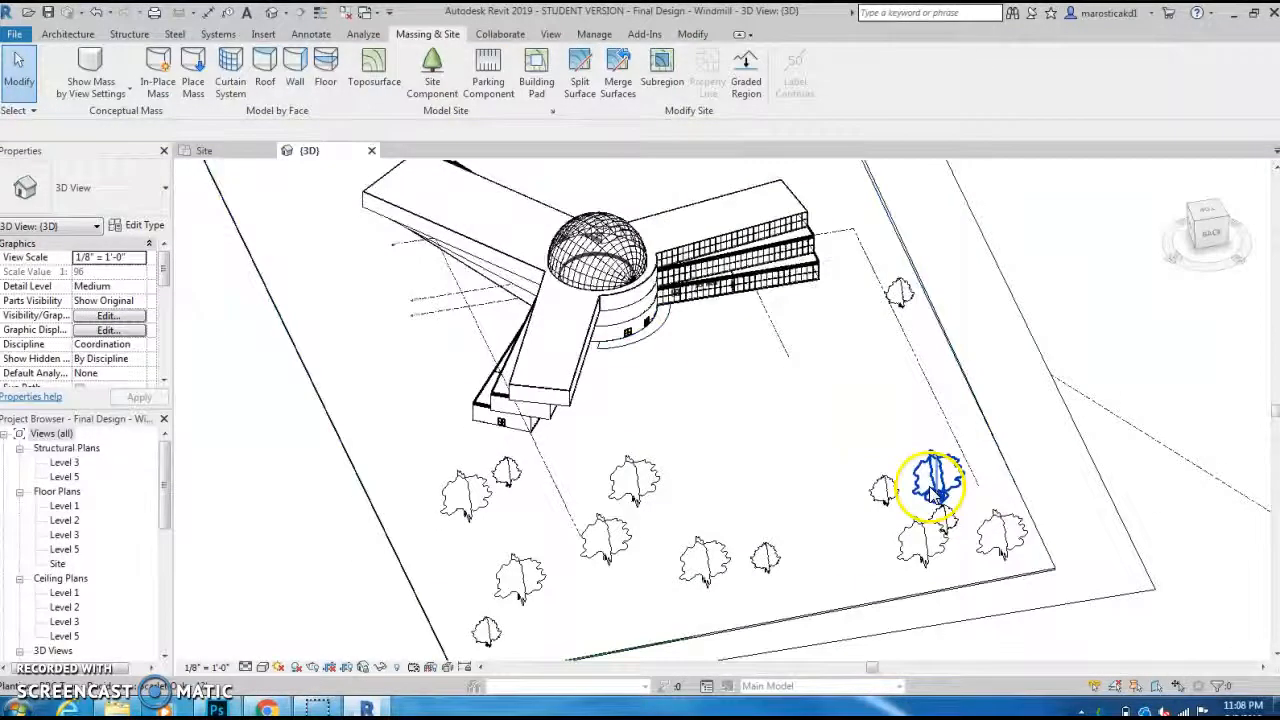
left_click(937, 480)
left_click(1132, 314)
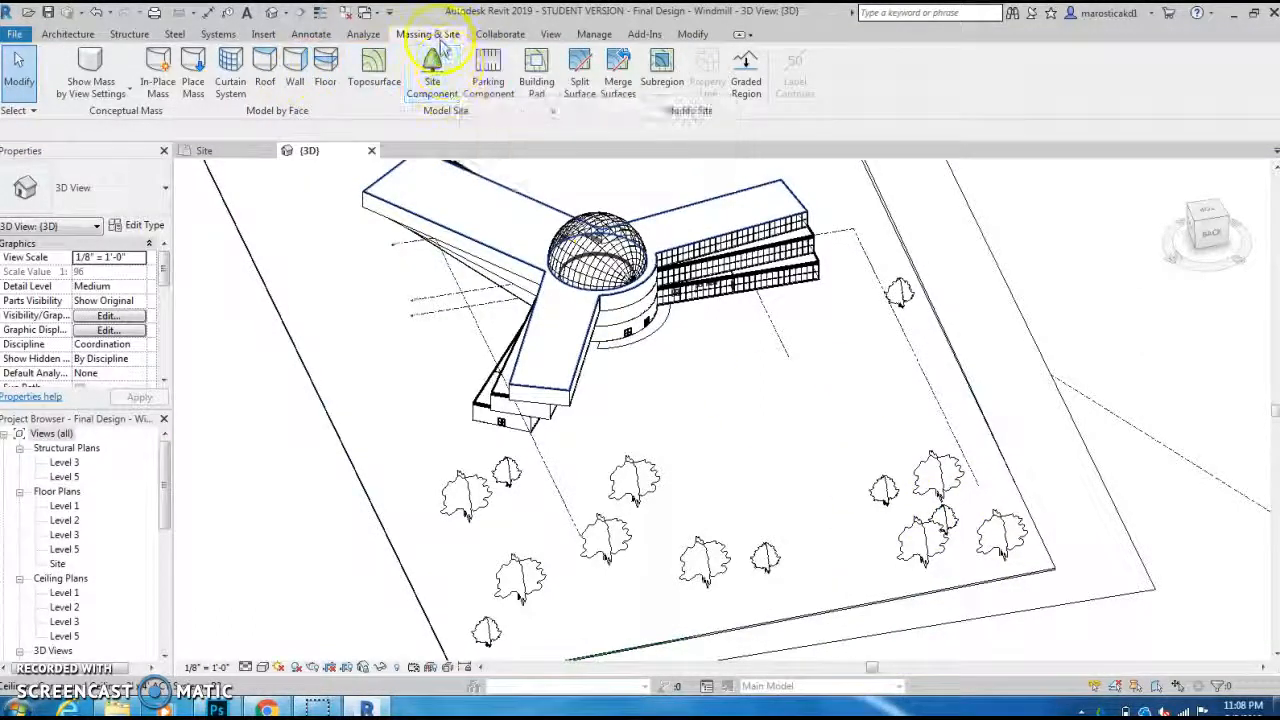
Start placing a site component and browse the RPC Tree - Deciduous types, keeping Red Maple - 30'.
left_click(449, 80)
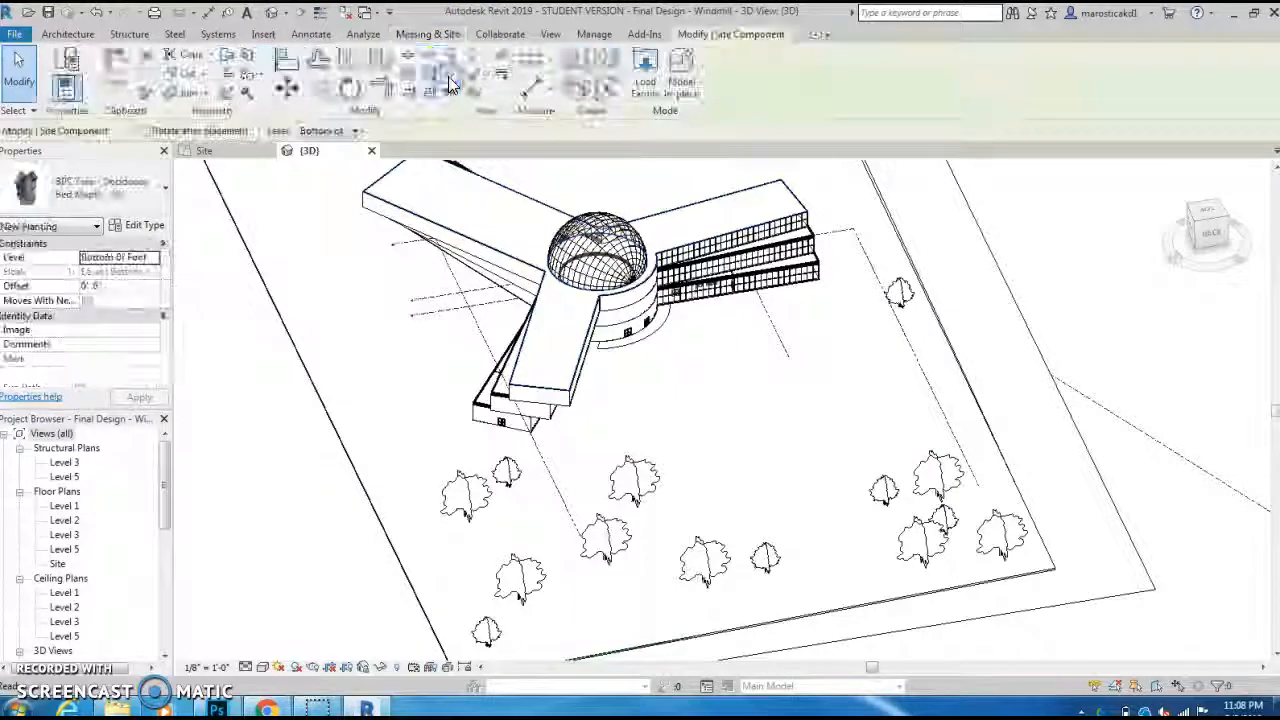
left_click(163, 194)
scroll(75, 400, "up", 3)
scroll(85, 340, "down", 1)
scroll(88, 304, "down", 1)
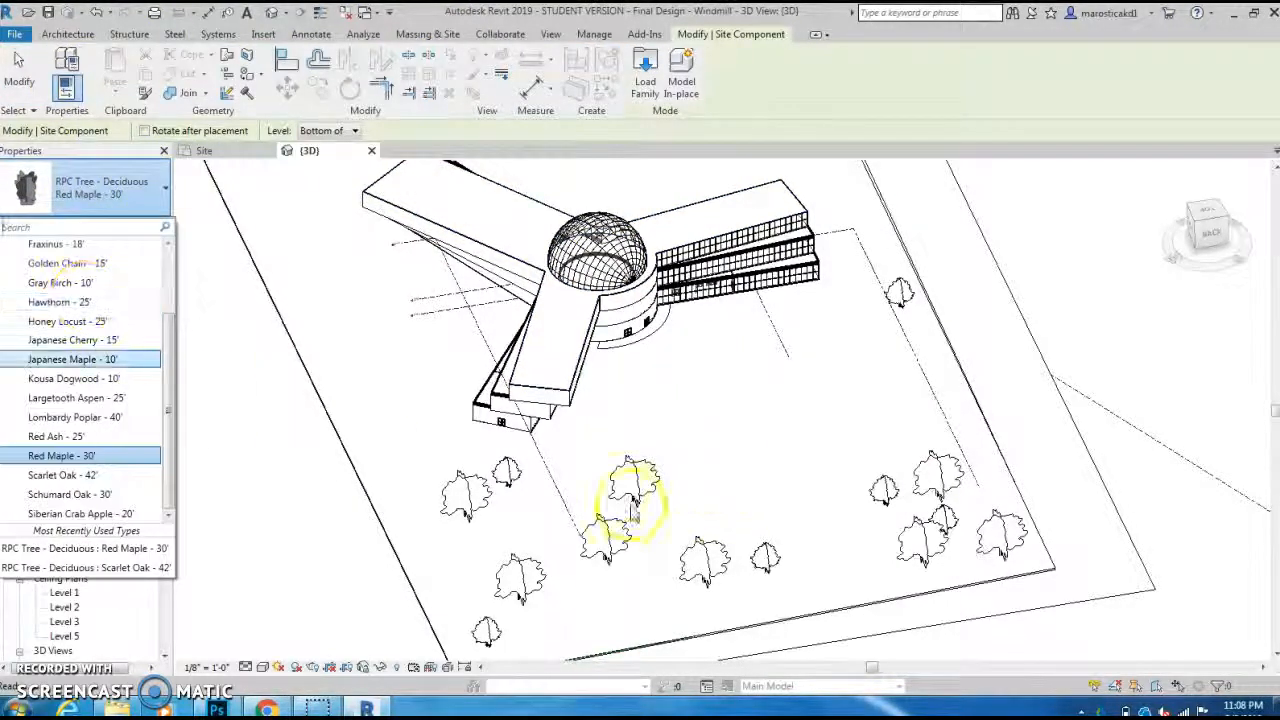
left_click(247, 503)
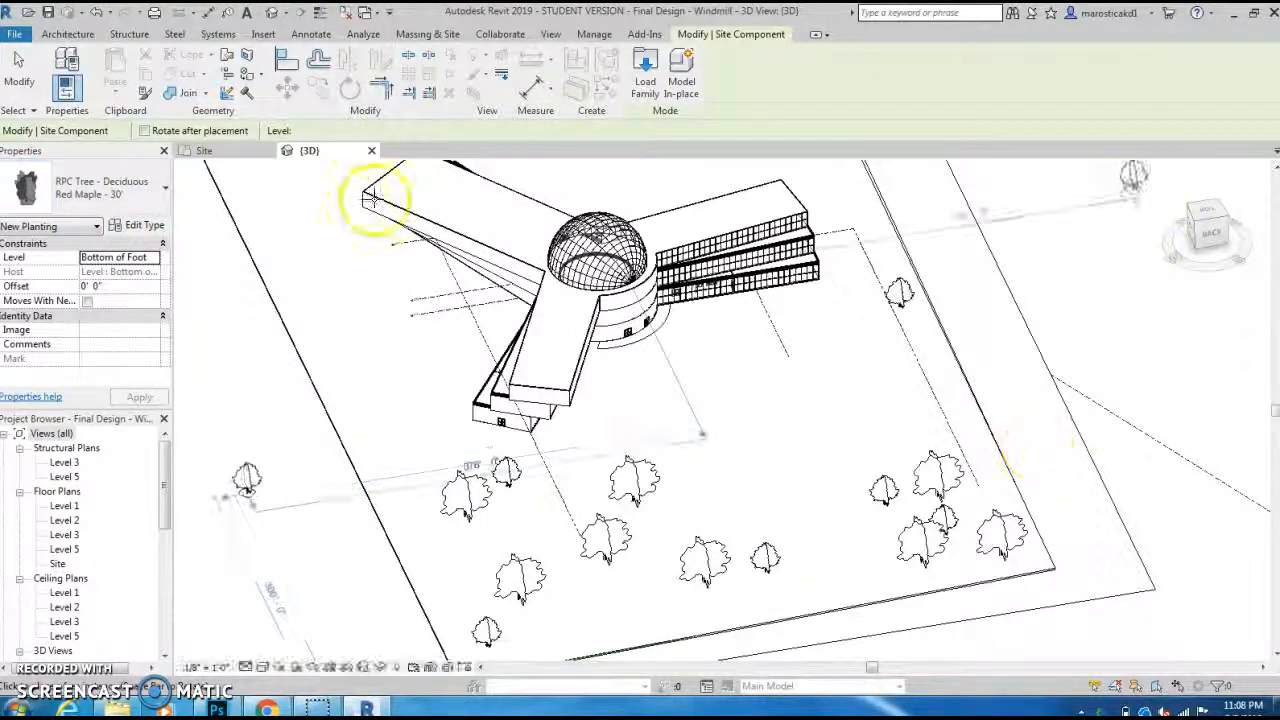
Switch to the Site floor plan, leave tree placement and temporarily hide the main toposurface.
left_click(204, 150)
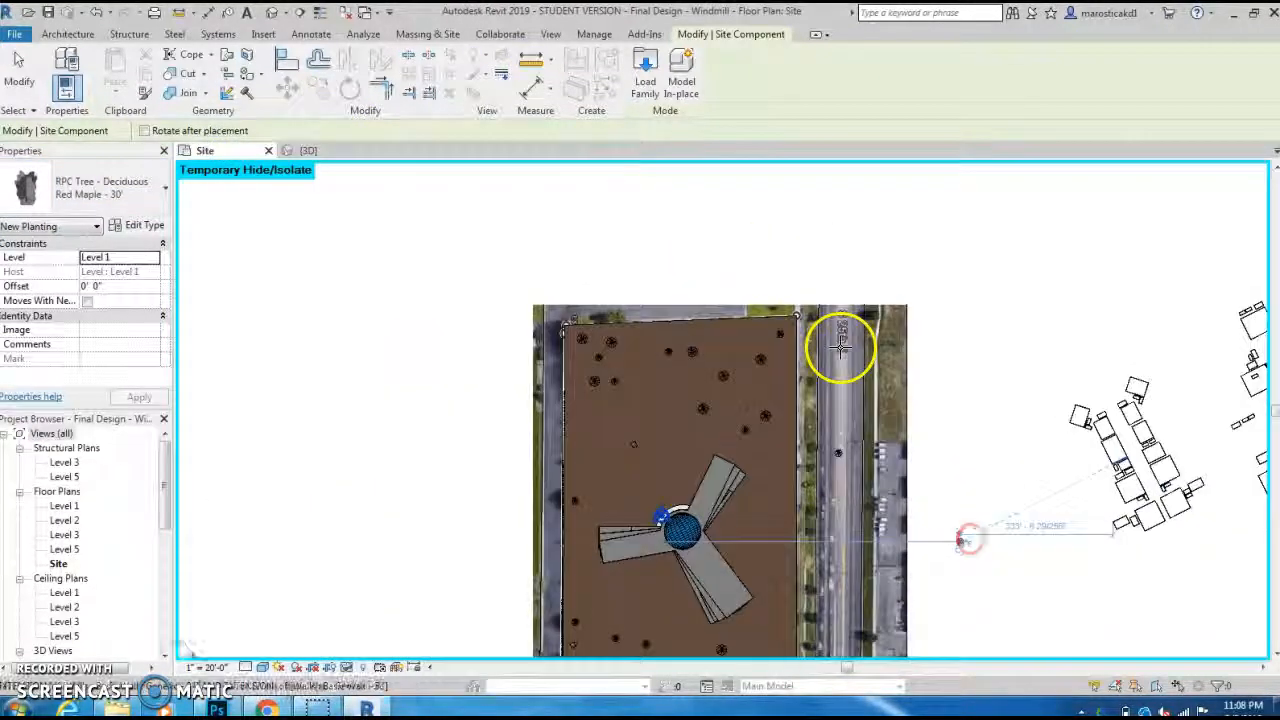
middle_click_drag(965, 538, 966, 404)
scroll(960, 402, "up", 1)
key("Escape")
scroll(743, 370, "down", 1)
middle_click_drag(741, 373, 766, 430)
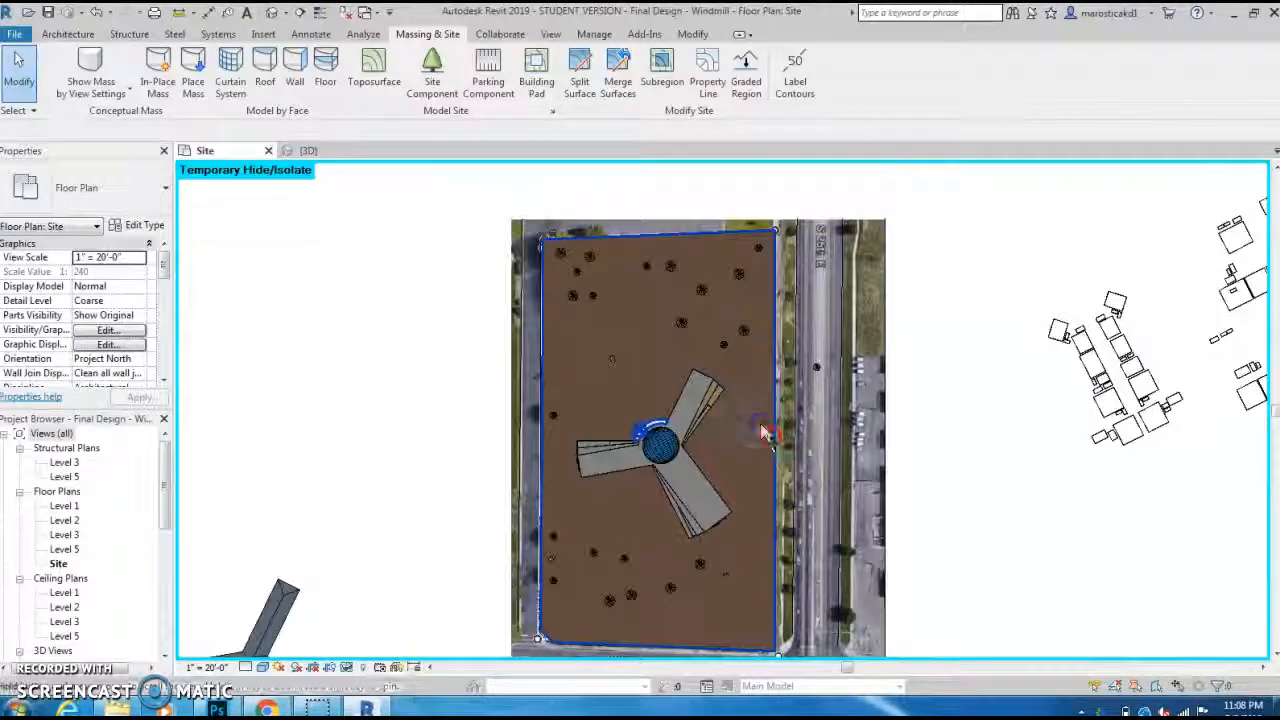
left_click(762, 433)
key("Escape")
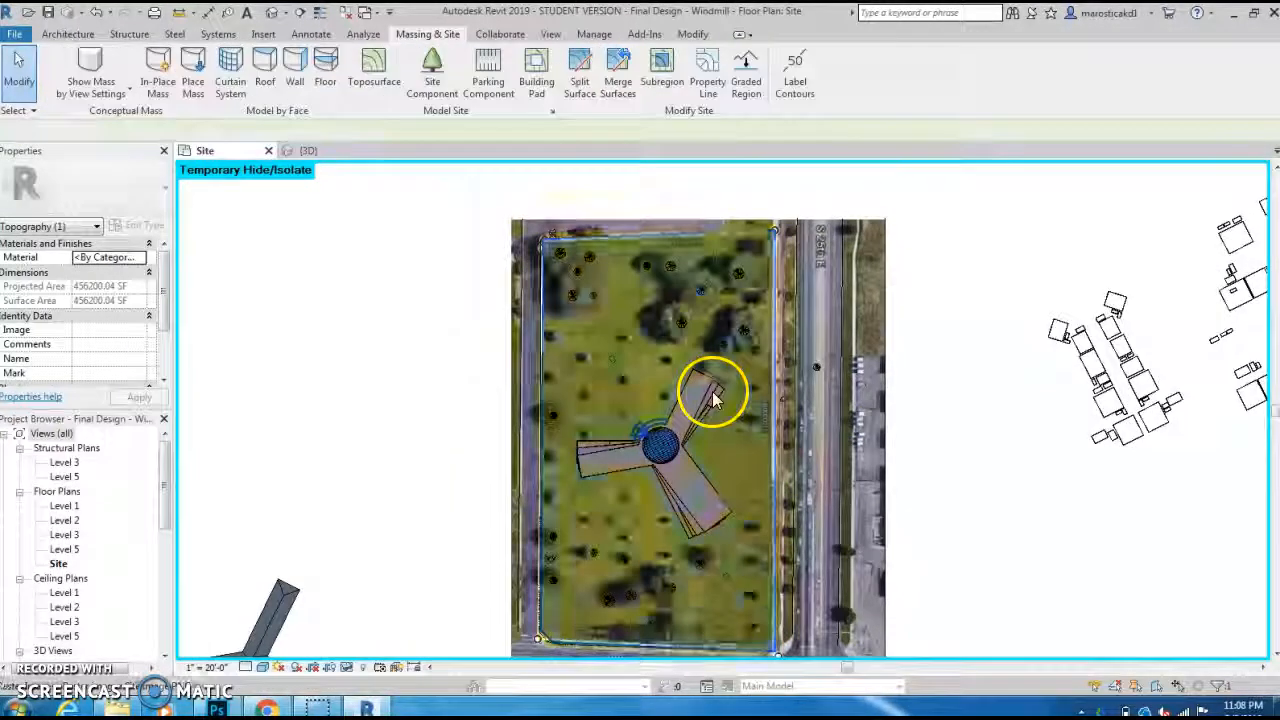
Compare the placed trees with those in the aerial site image around the windmill building.
scroll(713, 394, "up", 3)
scroll(714, 396, "down", 1)
middle_click_drag(736, 429, 718, 421)
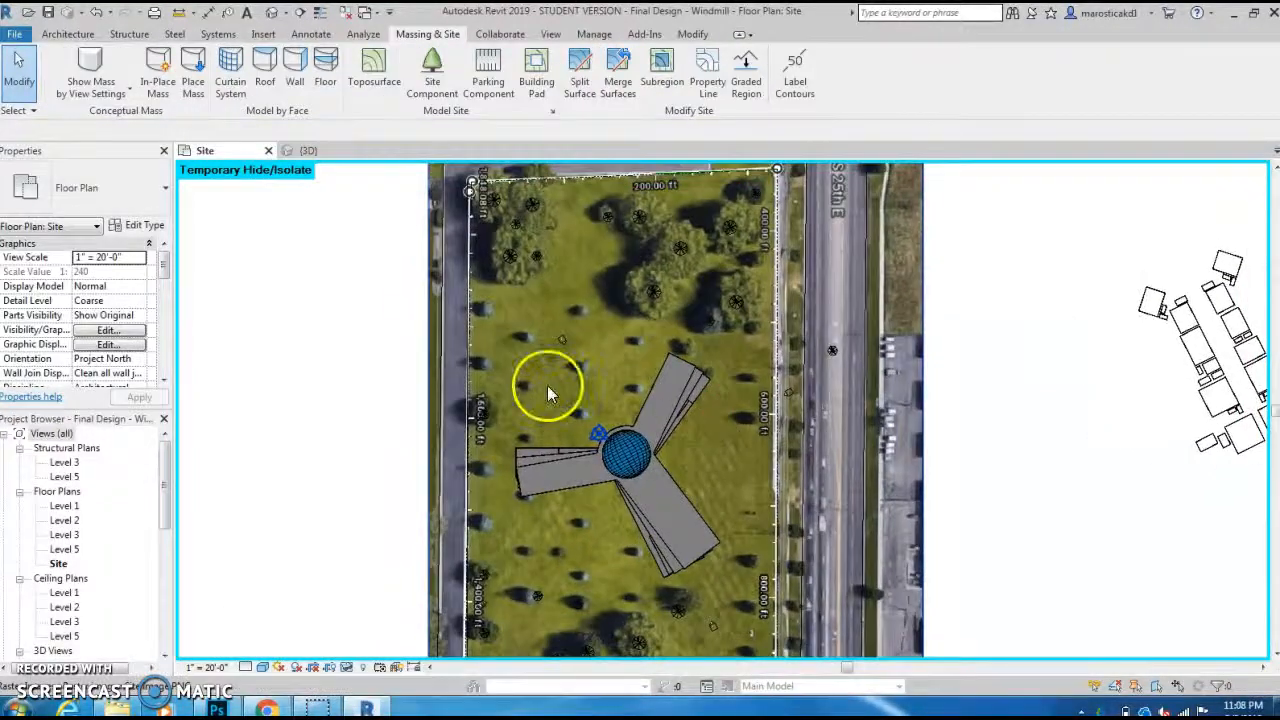
scroll(547, 386, "up", 1)
middle_click_drag(686, 331, 663, 434)
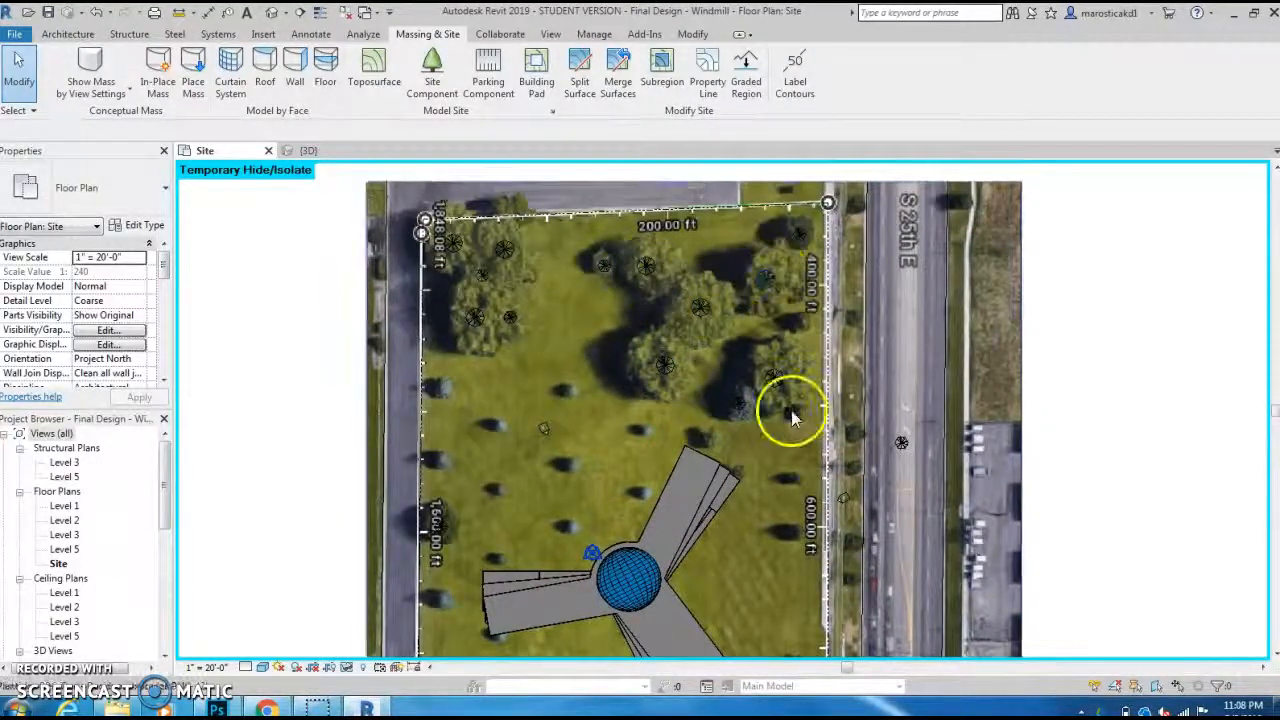
scroll(551, 328, "down", 2)
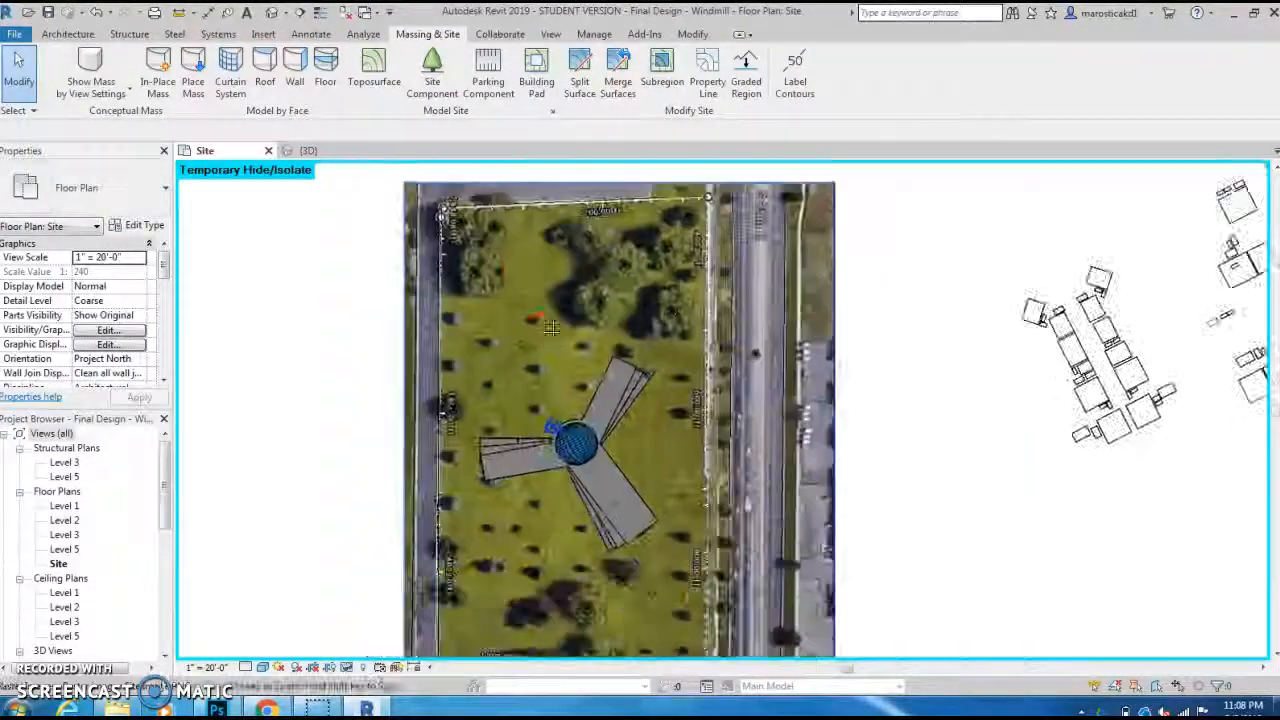
middle_click_drag(551, 328, 539, 305)
scroll(714, 598, "down", 1)
middle_click_drag(714, 598, 714, 484)
scroll(712, 422, "down", 1)
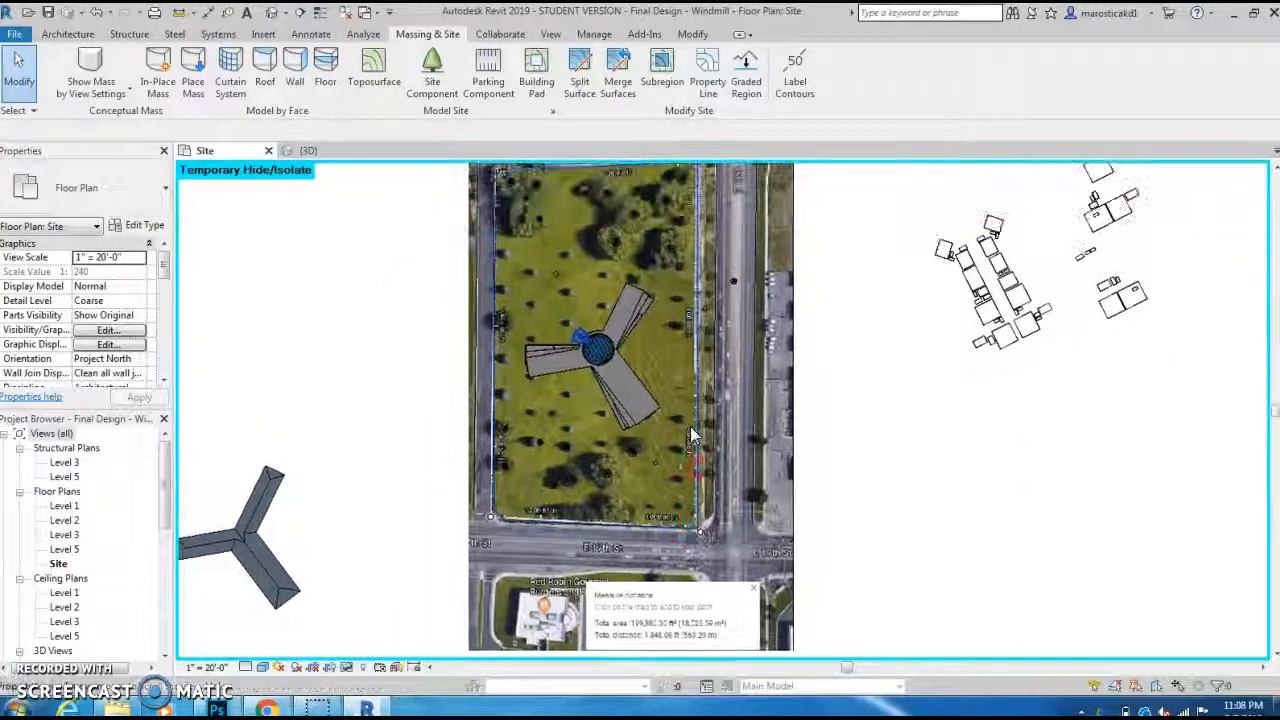
middle_click_drag(681, 347, 680, 398)
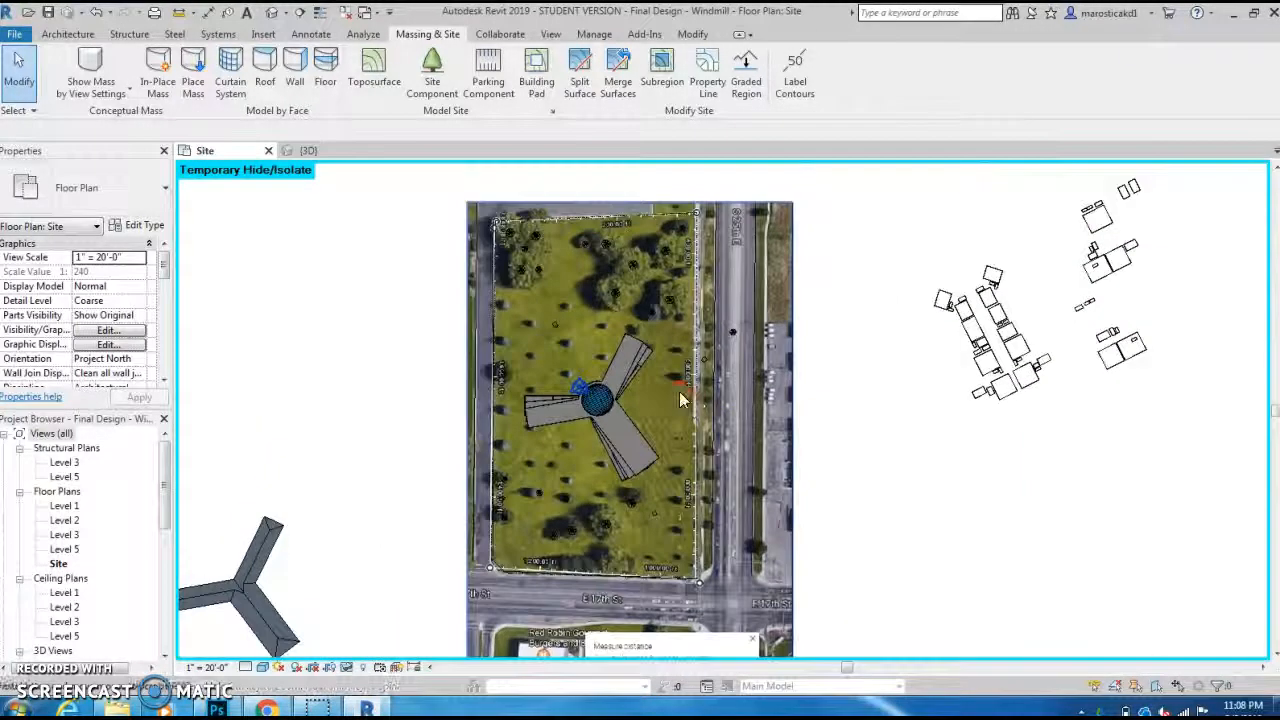
Reset Temporary Hide/Isolate and temporarily hide only the outer toposurface surrounding the windmill site.
left_click(348, 673)
left_click(385, 651)
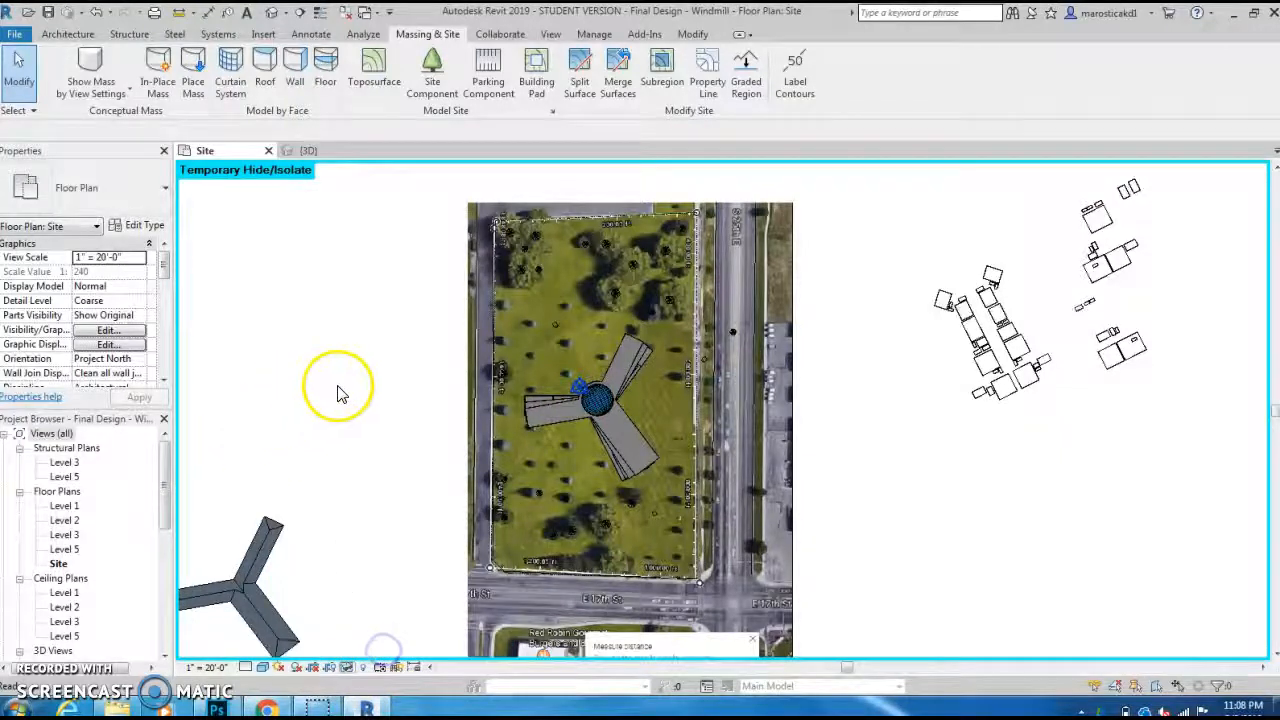
scroll(770, 388, "down", 1)
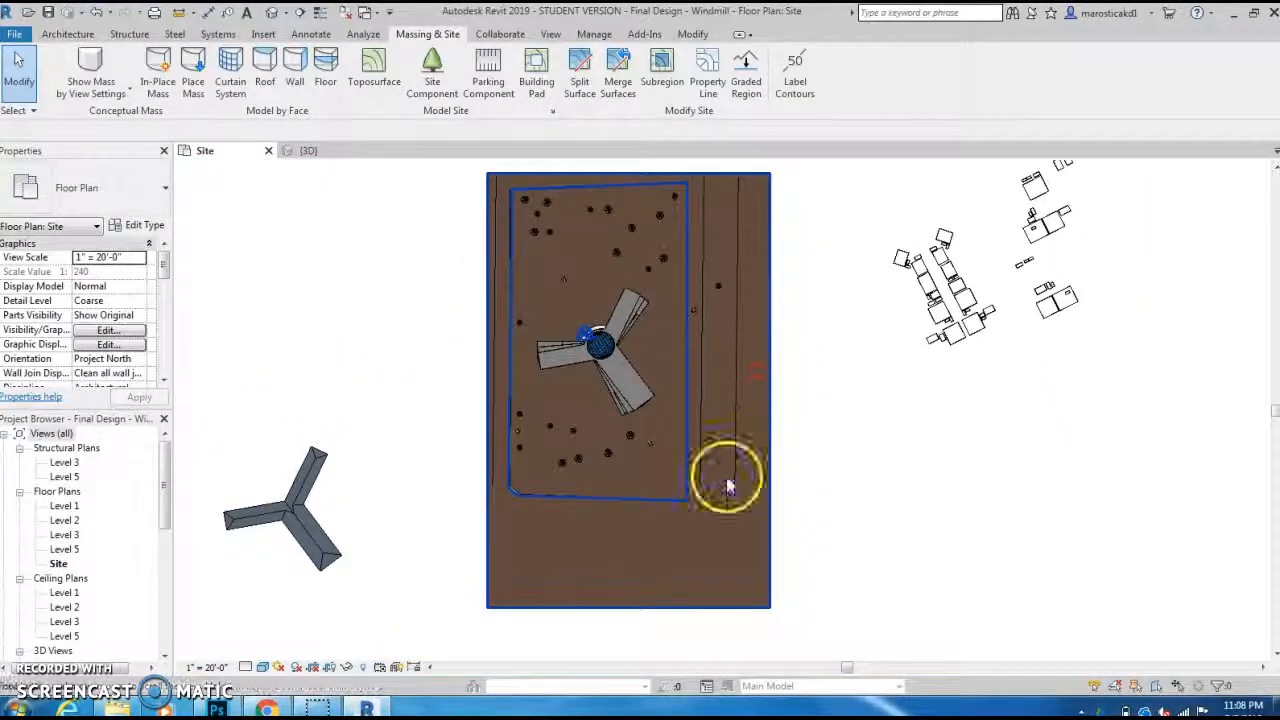
left_click(722, 478)
key("h")
key("h")
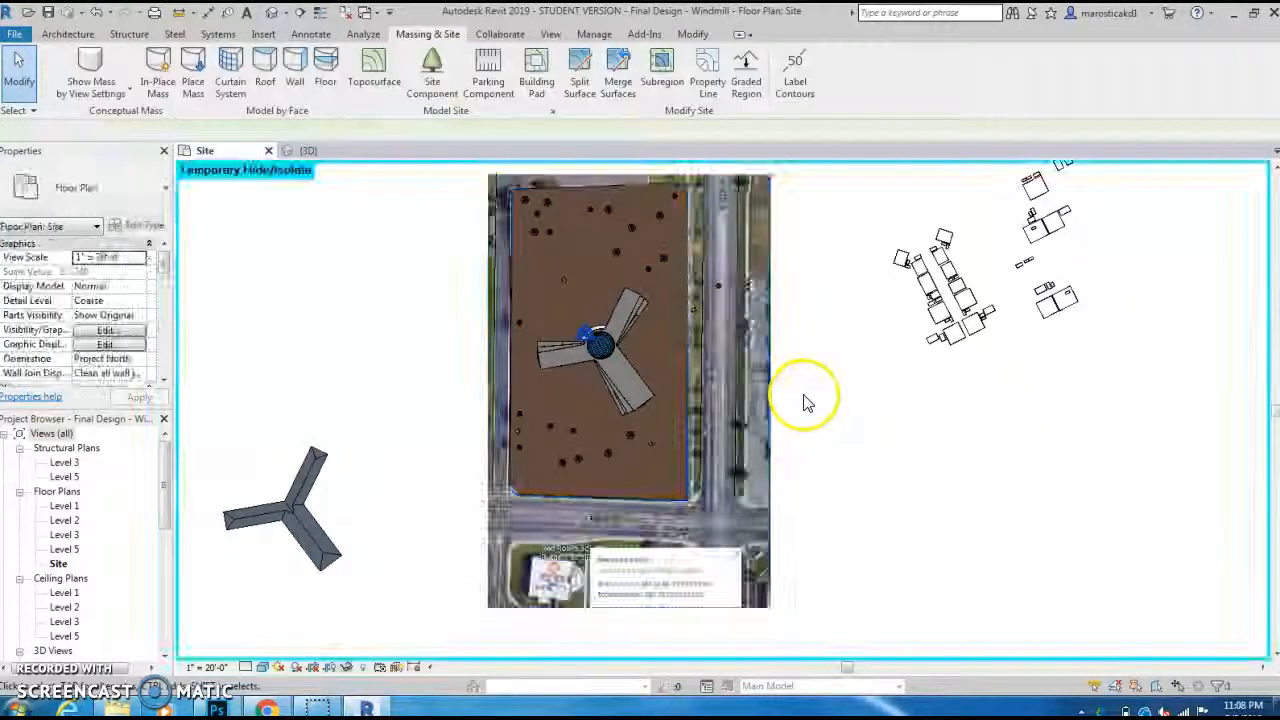
Examine the main toposurface against the surrounding aerial image, selecting the surface to highlight its extent.
middle_click_drag(820, 391, 820, 460)
scroll(650, 360, "up", 2)
scroll(714, 371, "up", 3)
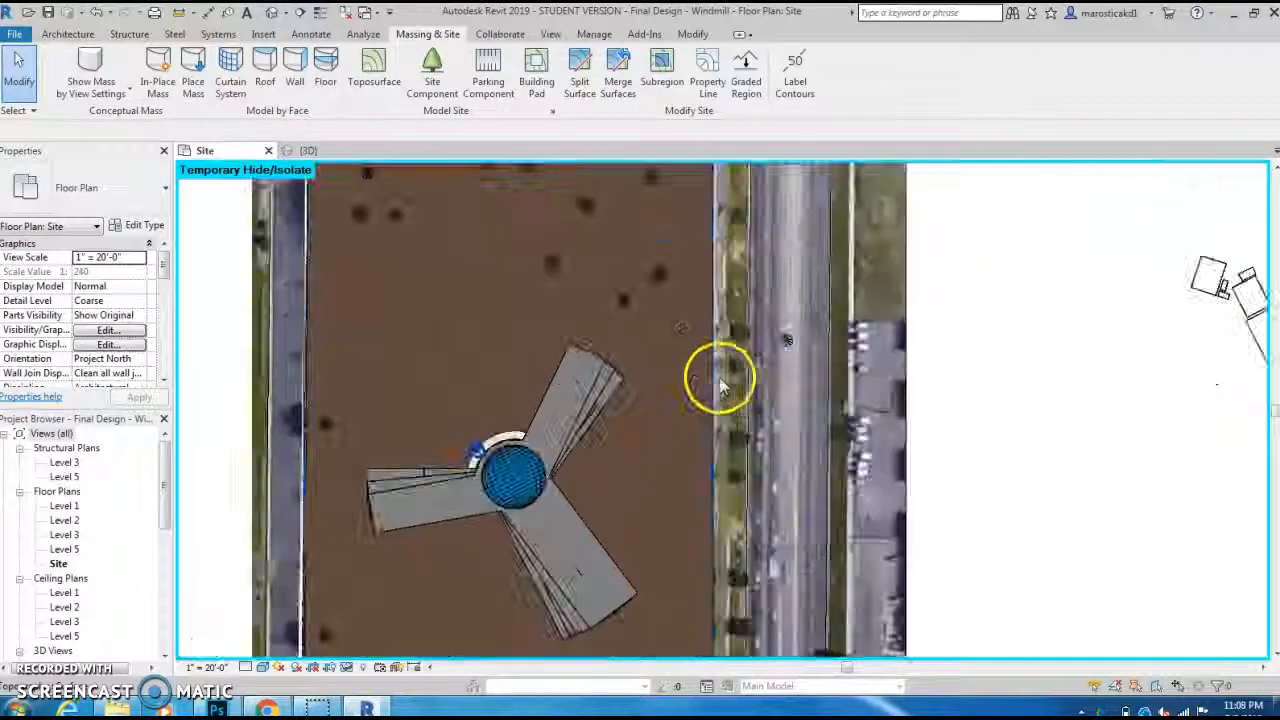
scroll(714, 371, "down", 3)
left_click(692, 375)
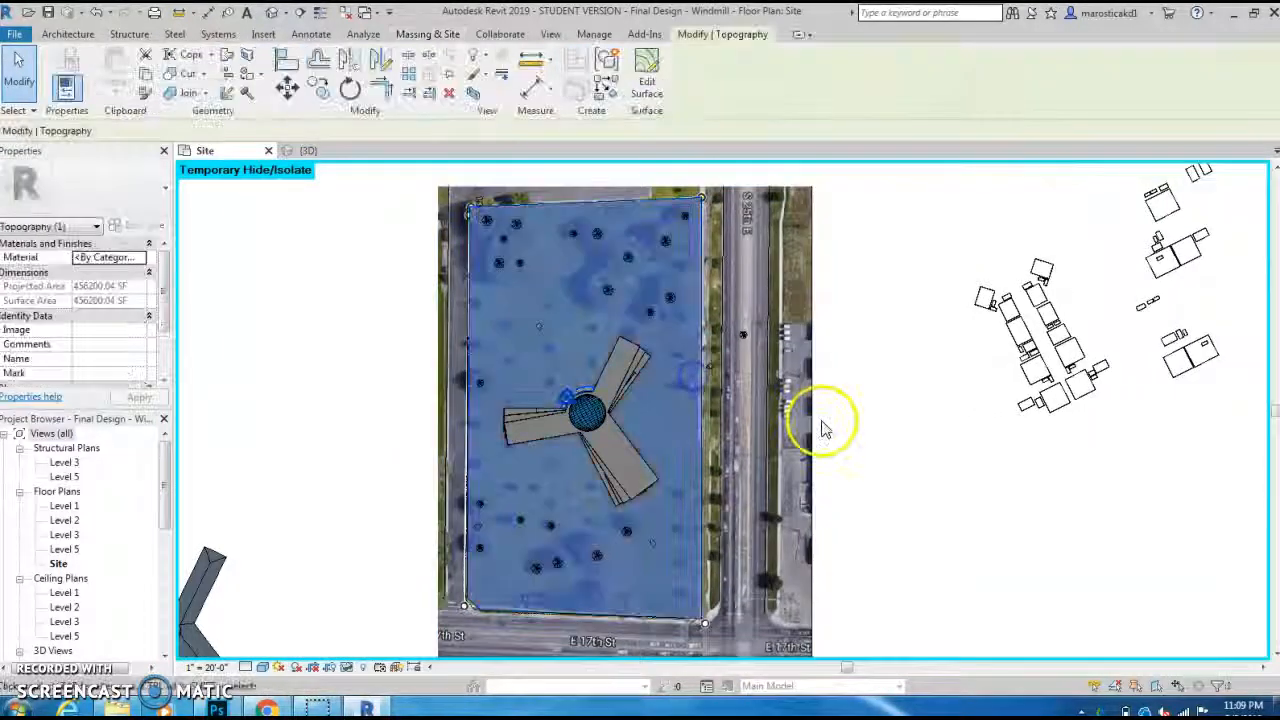
left_click(876, 397)
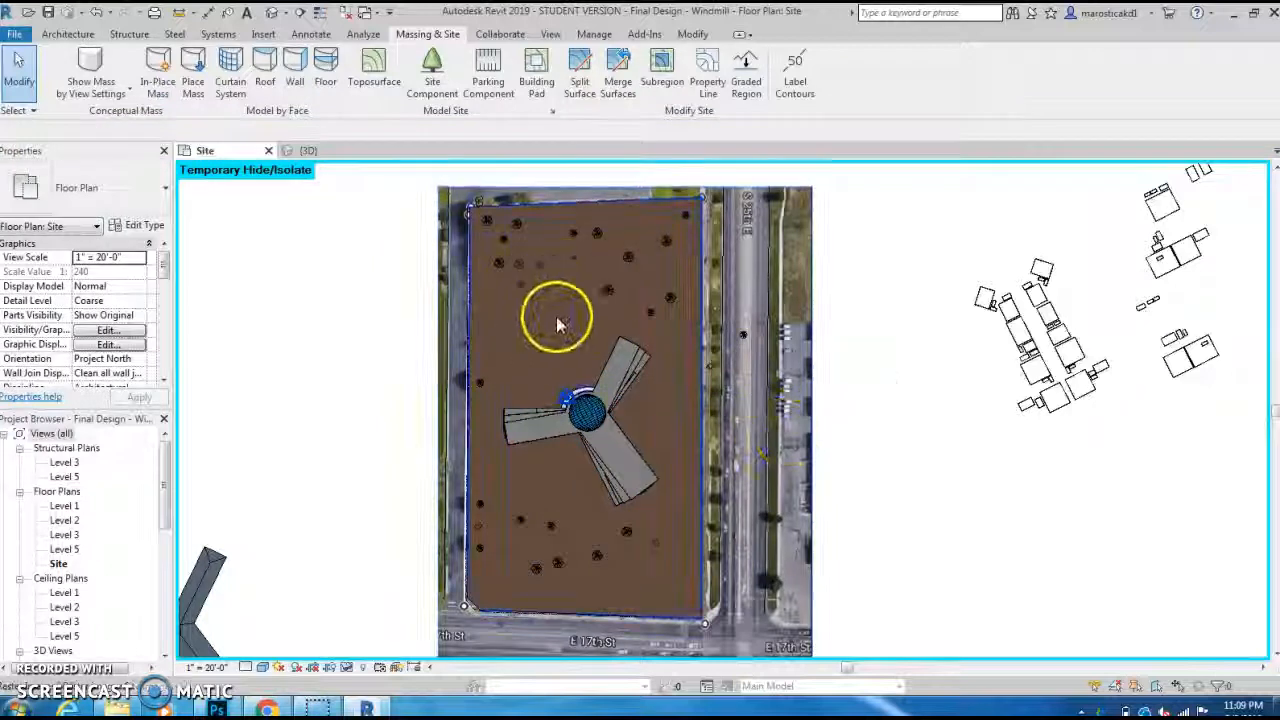